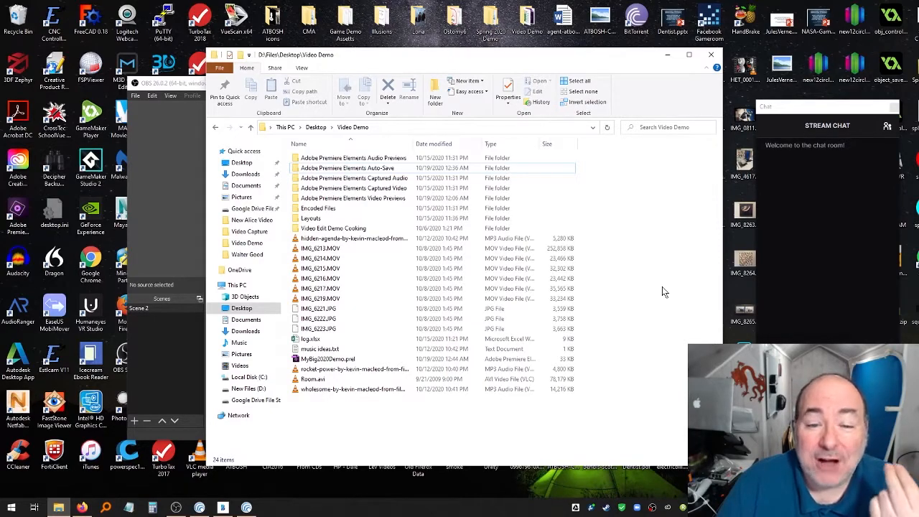
# Check the rendered files in the Adobe Premiere Elements Video Previews folder, and delete that folder and the Audio Previews folder from Video Demo.
pyautogui.doubleClick(386, 198)
pyautogui.doubleClick(367, 158)
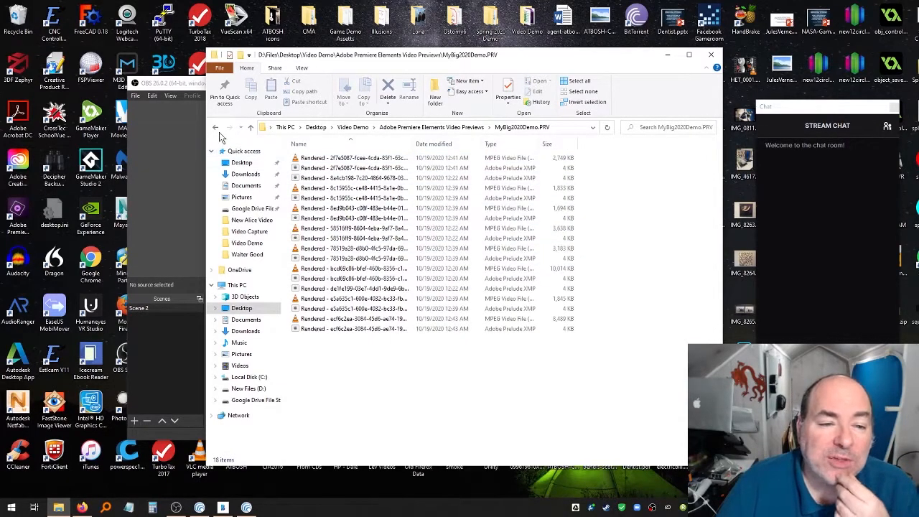
pyautogui.click(216, 129)
pyautogui.click(218, 130)
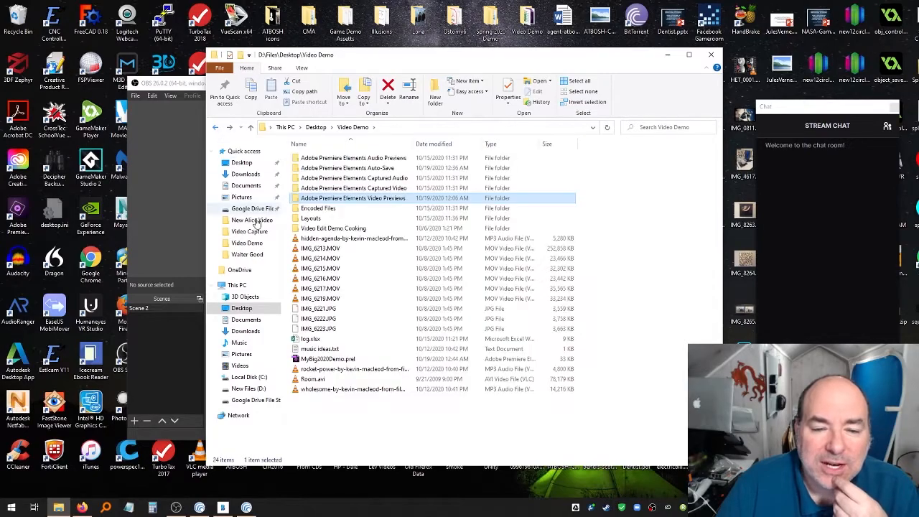
pyautogui.press('Delete')
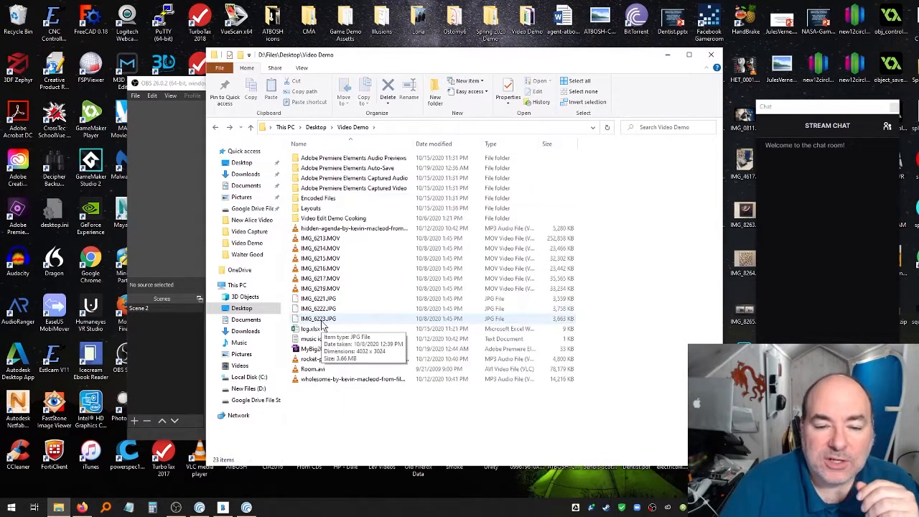
pyautogui.click(371, 161)
pyautogui.press('Delete')
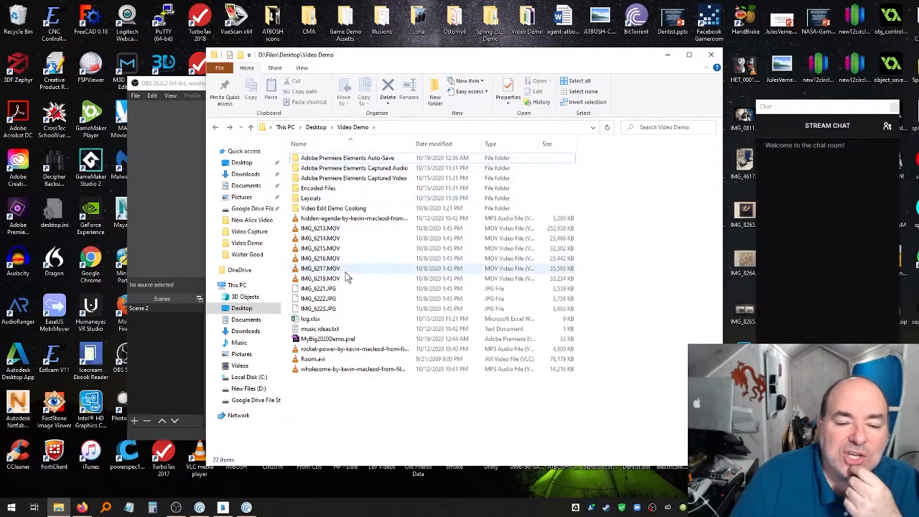
# Preview the IMG_6221.JPG photo and rename the file as TALLIMG_6221.JPG.
pyautogui.click(323, 289)
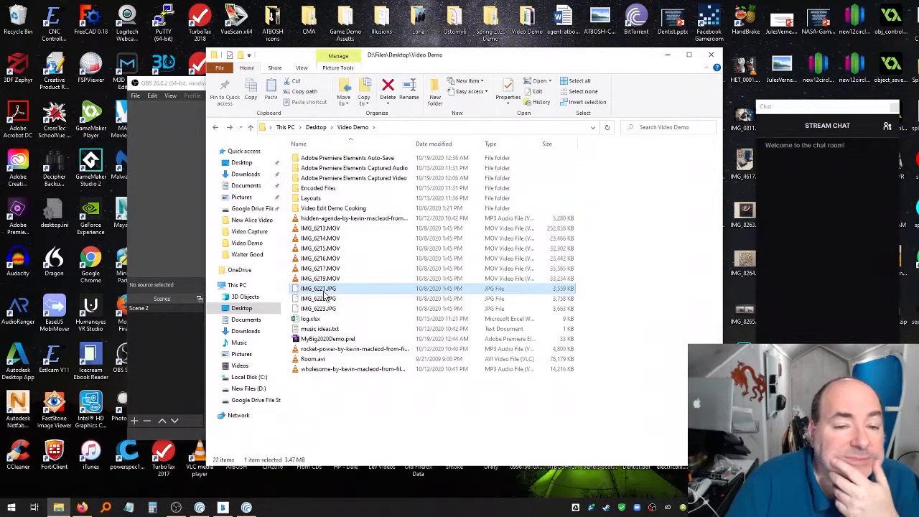
pyautogui.doubleClick(323, 289)
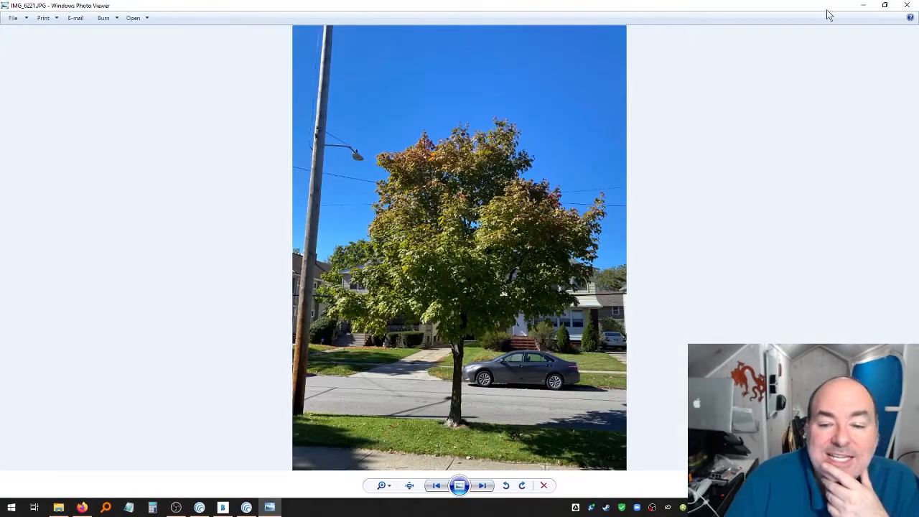
pyautogui.click(907, 5)
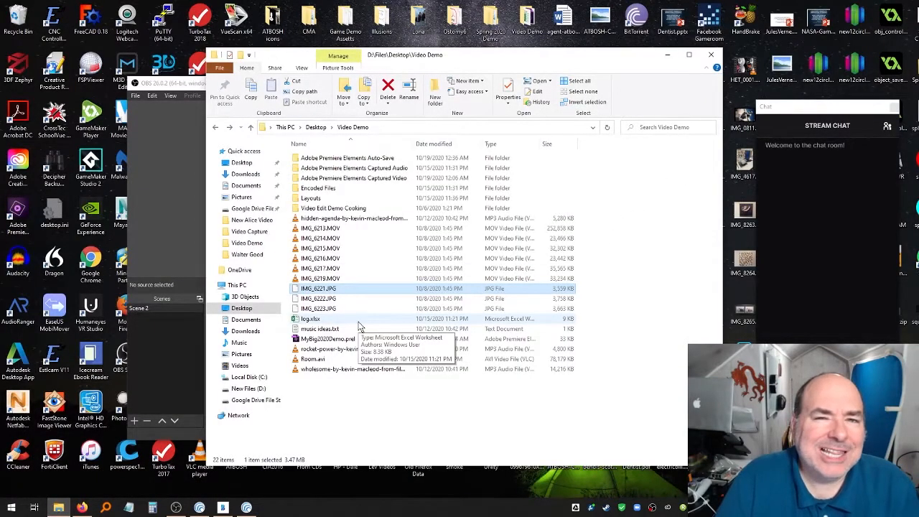
pyautogui.press('F2')
pyautogui.press('Home')
pyautogui.write('TAL')
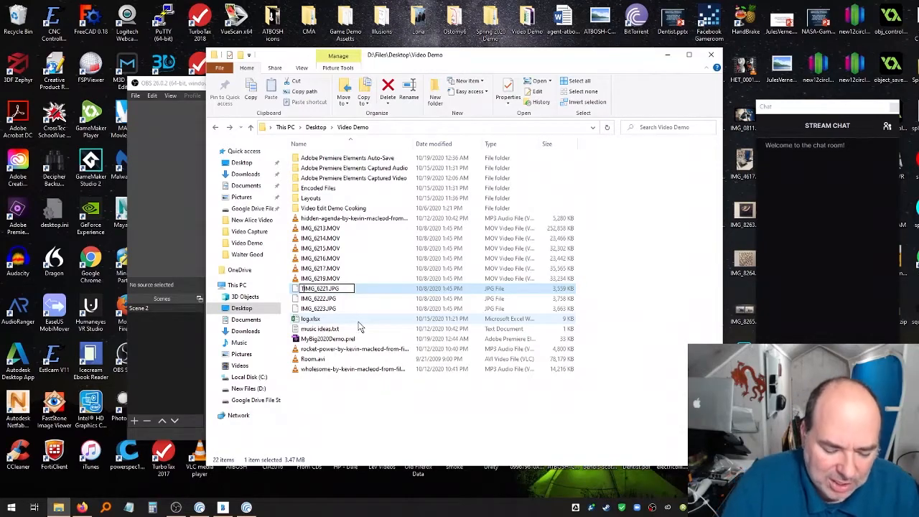
pyautogui.write('L')
pyautogui.press('Return')
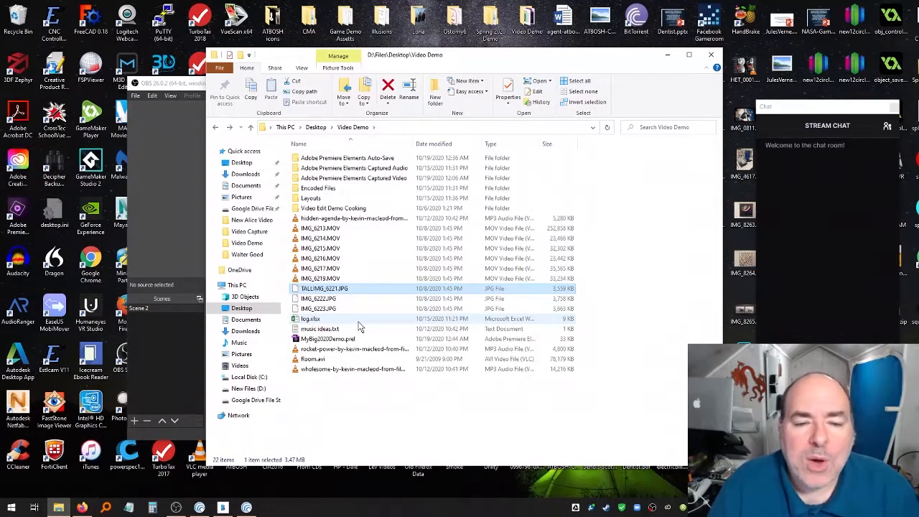
# Look at the auto-saved project files in the Adobe Premiere Elements Auto-Save folder and return to Video Demo.
pyautogui.doubleClick(376, 159)
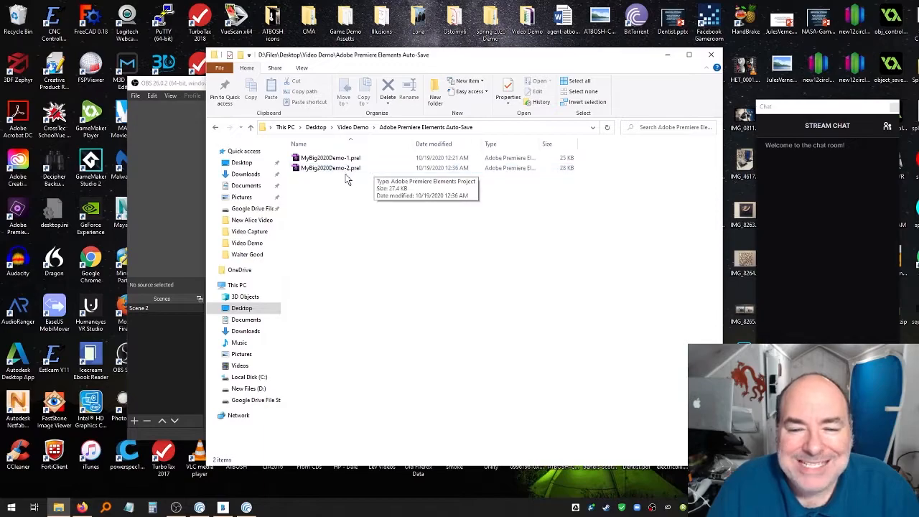
pyautogui.click(353, 170)
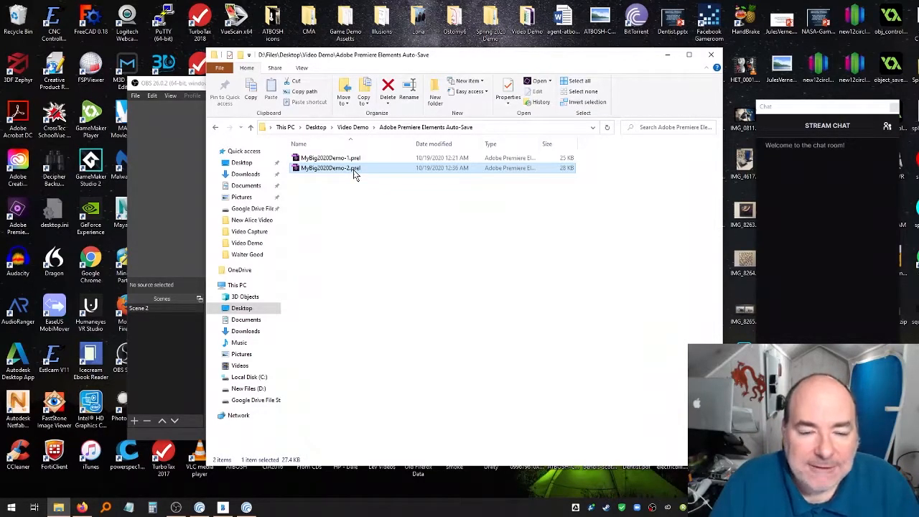
pyautogui.click(354, 129)
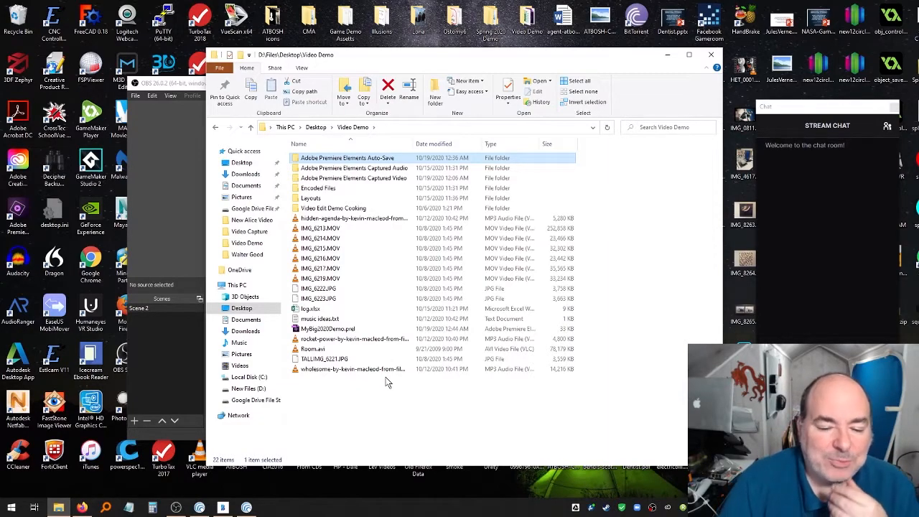
# Open the MyBig2020Demo.prel project in Premiere Elements and relink the missing IMG_6221.JPG to TALLIMG_6221.JPG.
pyautogui.click(354, 335)
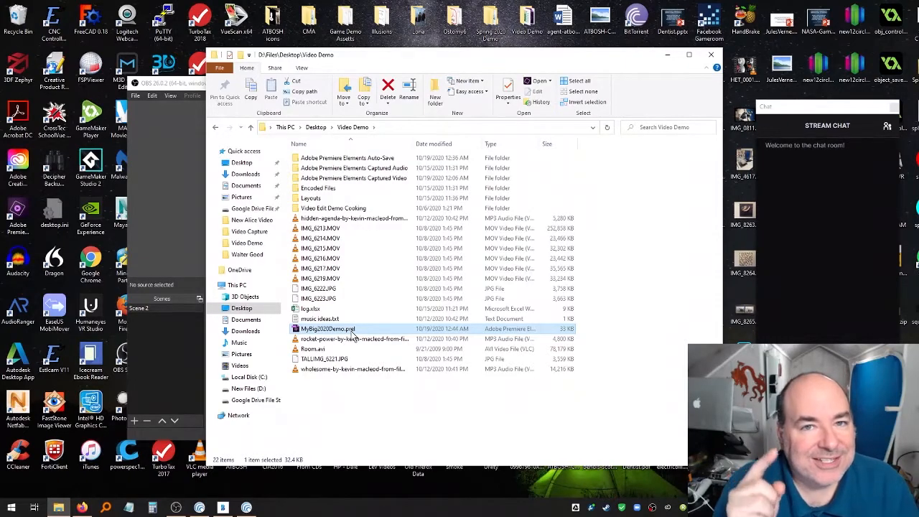
pyautogui.doubleClick(352, 332)
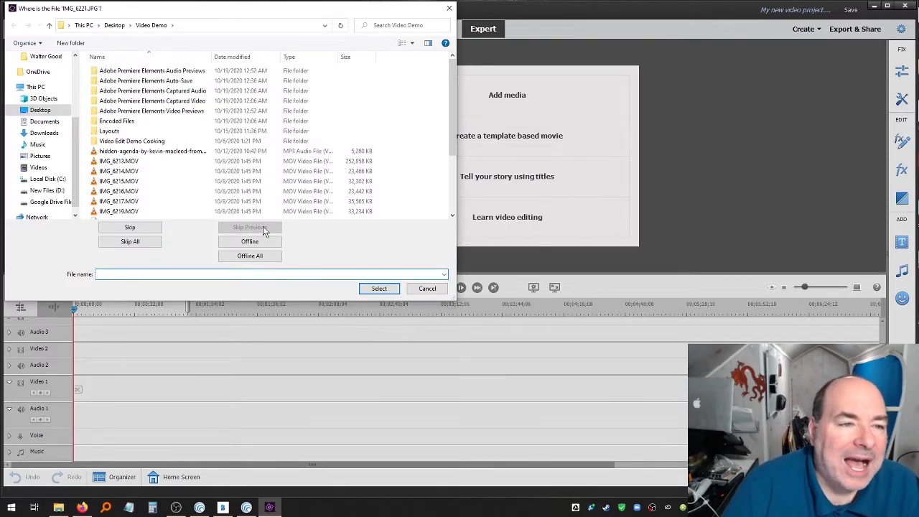
pyautogui.moveTo(132, 11); pyautogui.dragTo(188, 40)
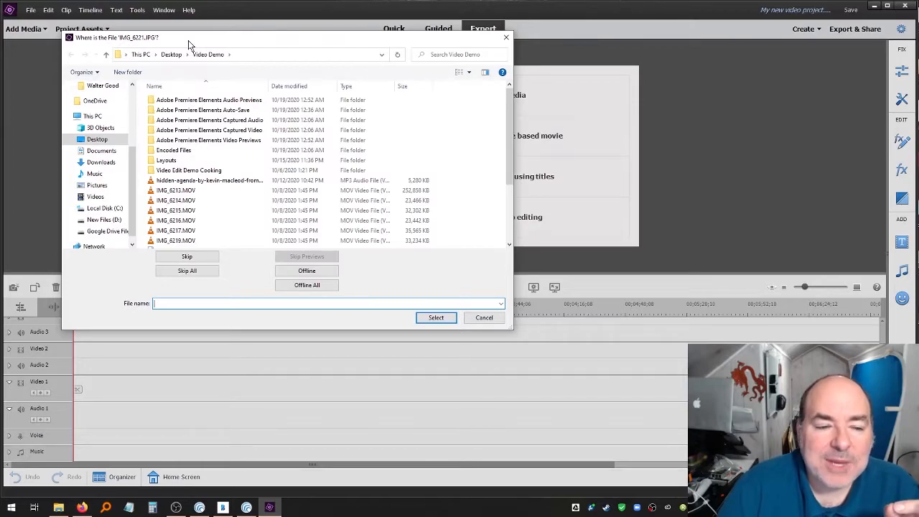
pyautogui.scroll(-2, 260, 141)
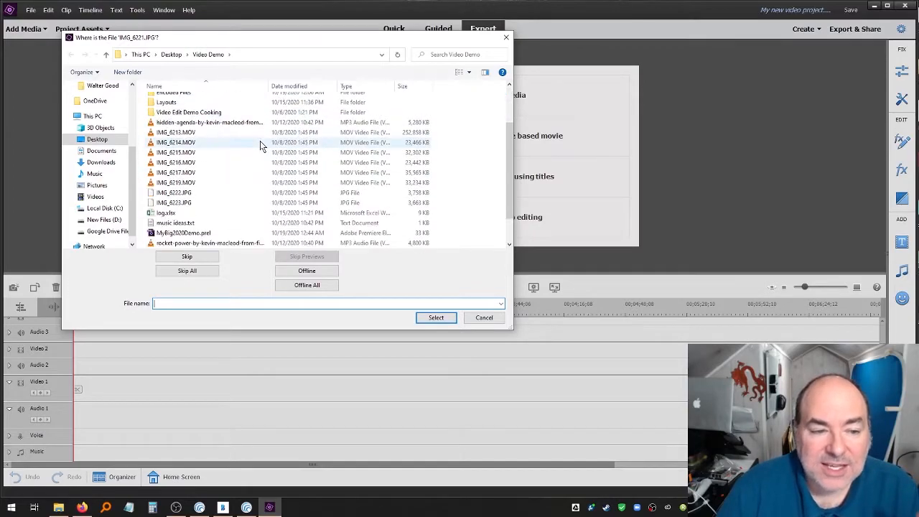
pyautogui.scroll(-1, 260, 141)
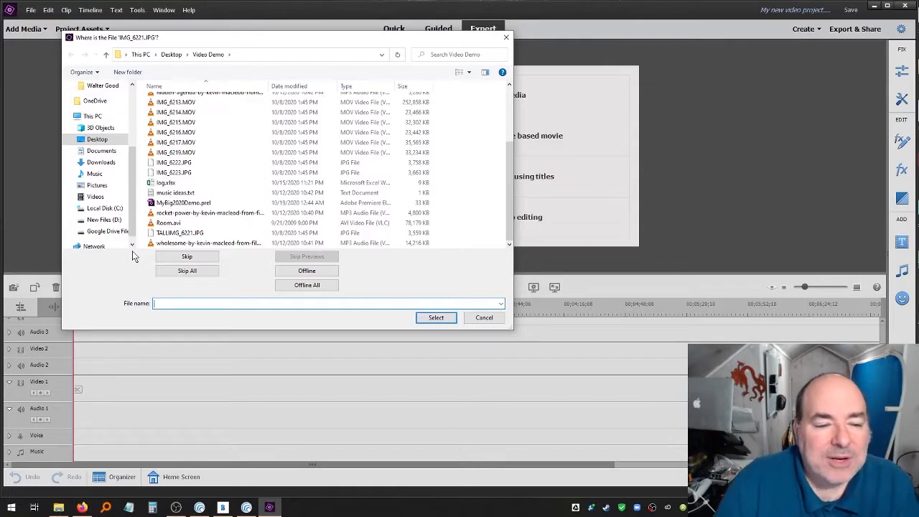
pyautogui.click(172, 234)
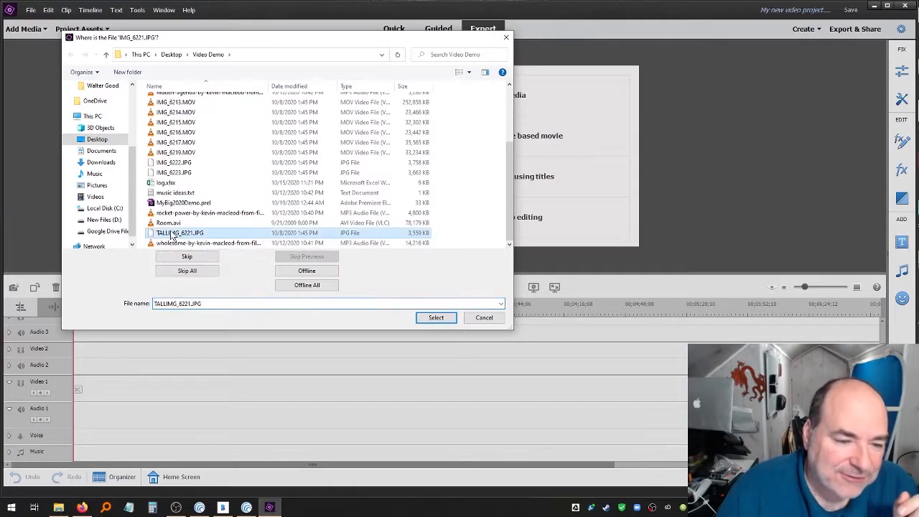
pyautogui.click(436, 317)
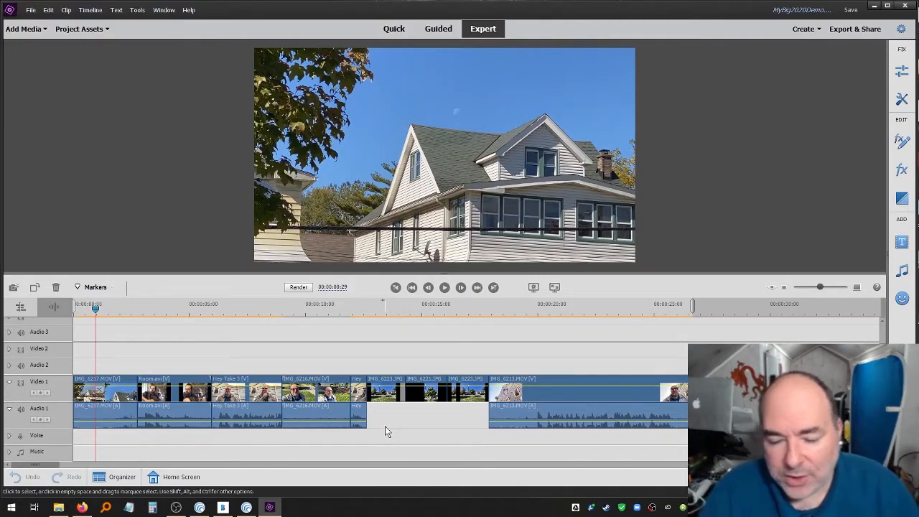
# Render the timeline for preview playback.
pyautogui.press('Return')
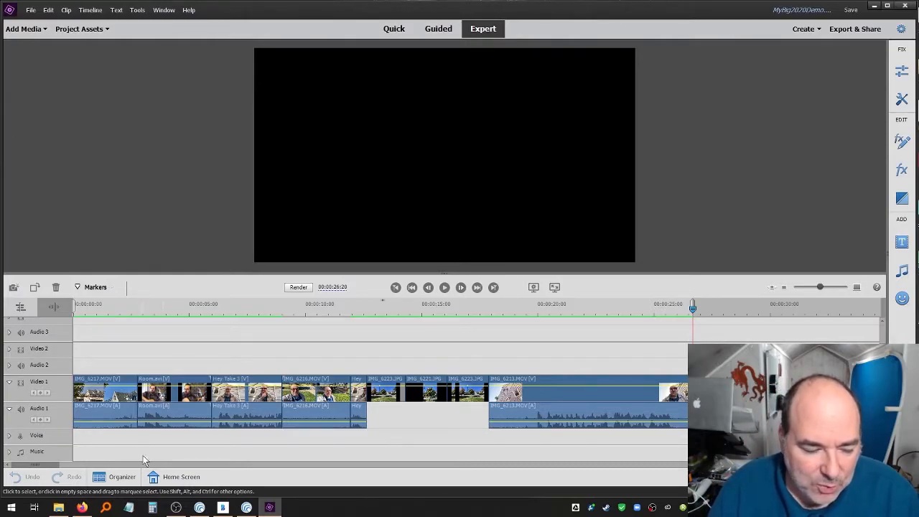
# Place another copy of IMG_6213.MOV from the Video Demo project assets on Video 1, after the existing clips at about 00:00:30:18.
pyautogui.click(821, 286)
pyautogui.moveTo(821, 286); pyautogui.dragTo(813, 287)
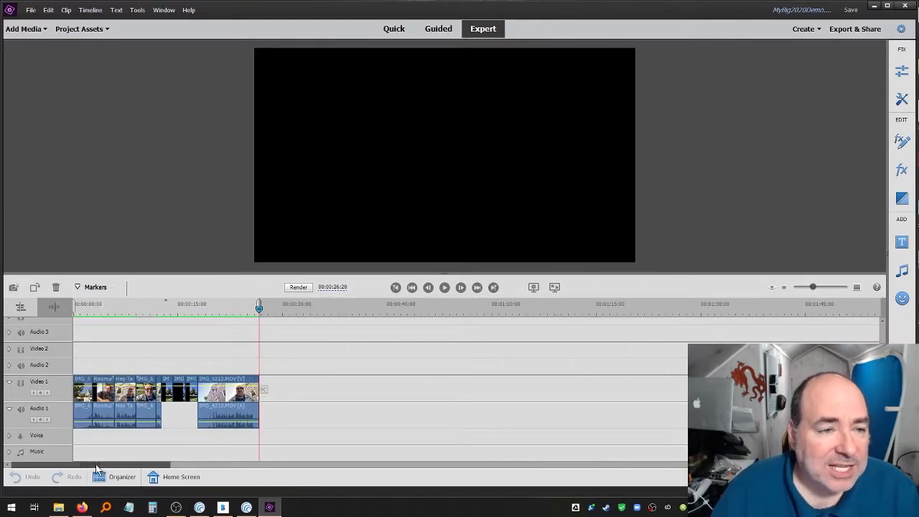
pyautogui.click(78, 29)
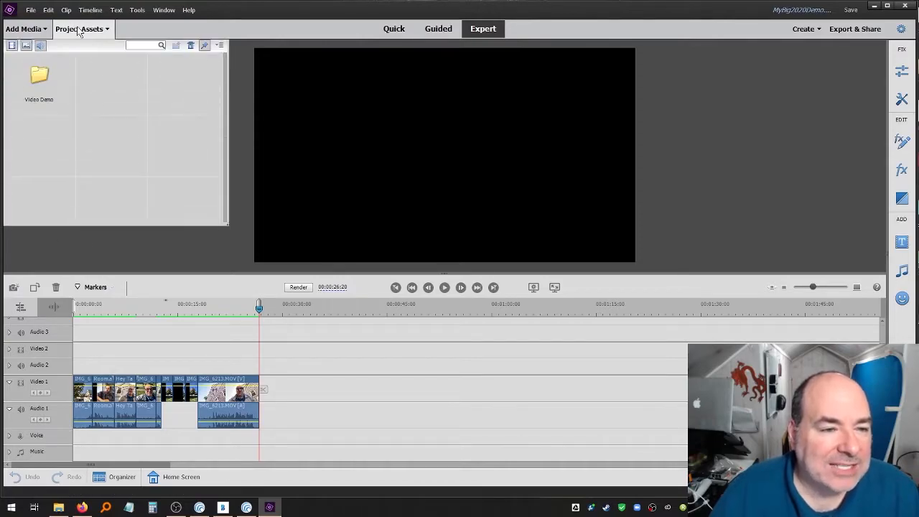
pyautogui.doubleClick(33, 92)
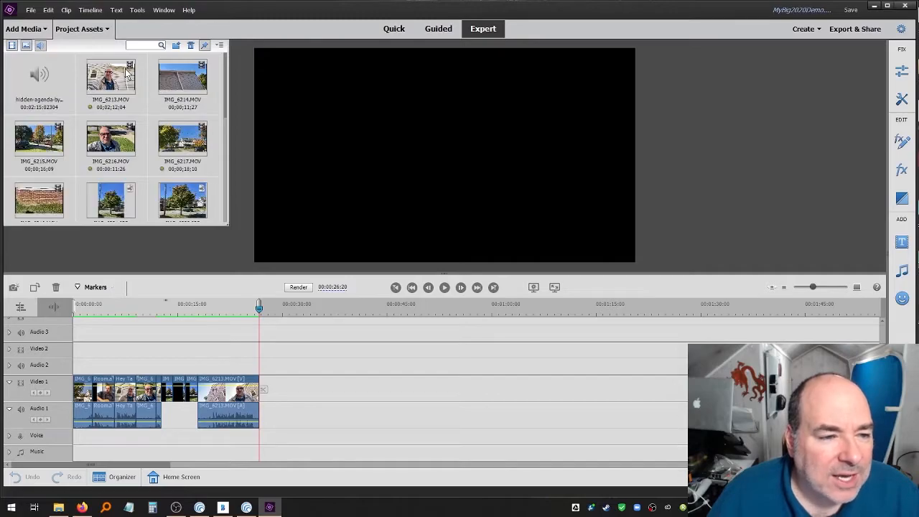
pyautogui.moveTo(117, 84); pyautogui.dragTo(290, 393)
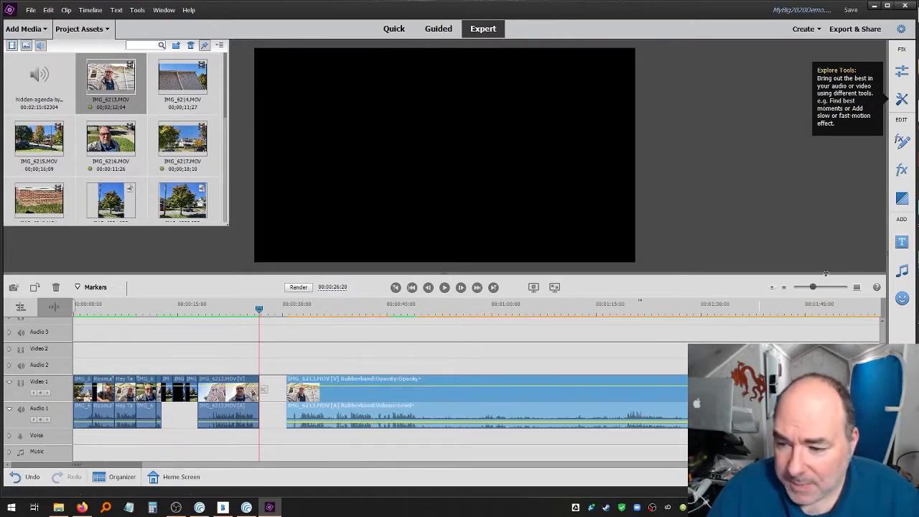
# Split the newly added IMG_6213.MOV clip at 00:02:10:03 and delete the part before the cut.
pyautogui.moveTo(815, 291)
pyautogui.mouseDown()
pyautogui.moveTo(823, 289)
pyautogui.moveTo(809, 289)
pyautogui.mouseUp()
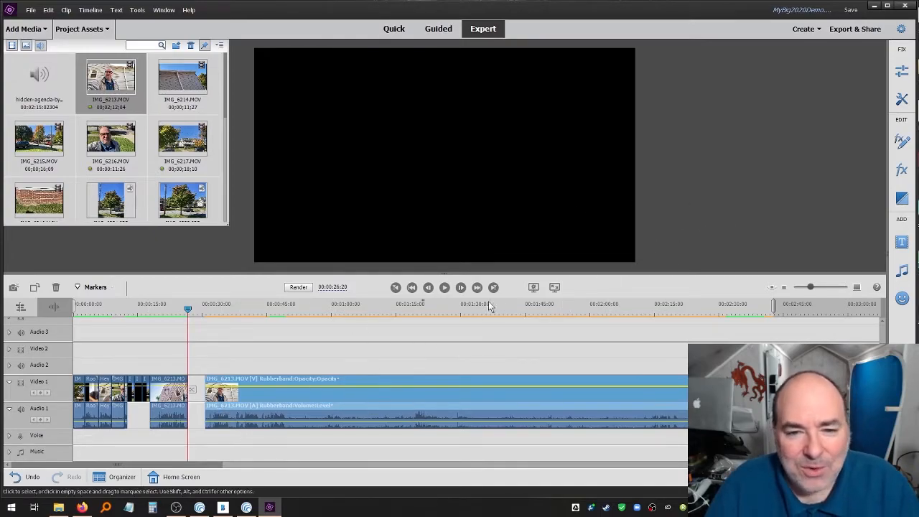
pyautogui.moveTo(315, 307); pyautogui.dragTo(634, 277)
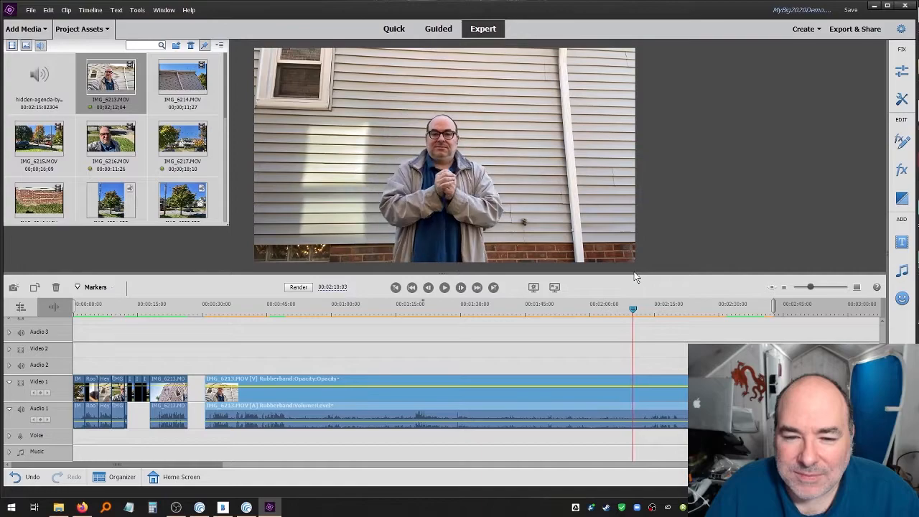
pyautogui.click(635, 391)
pyautogui.click(241, 383)
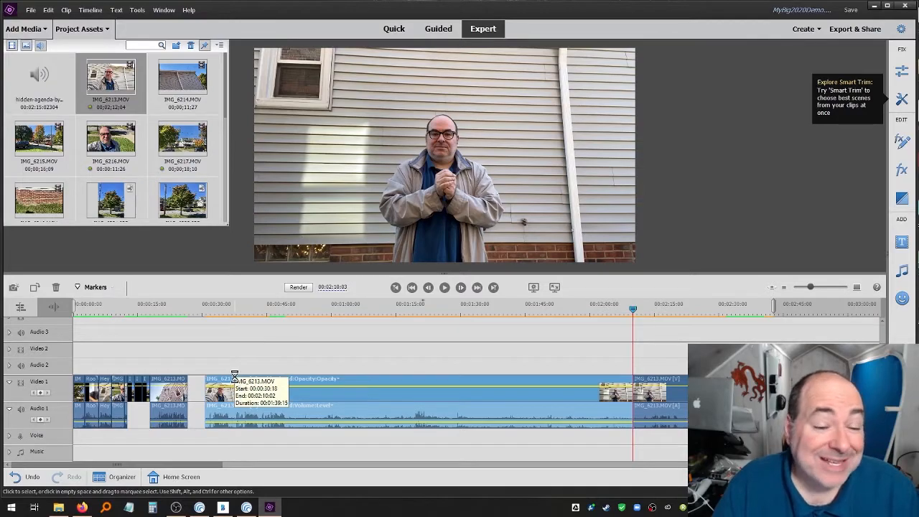
pyautogui.press('Delete')
# Play the remaining last IMG_6213.MOV clip from about 00:00:30:01, split it at 00:00:44:08 and delete the part after the cut.
pyautogui.moveTo(217, 307); pyautogui.dragTo(203, 310)
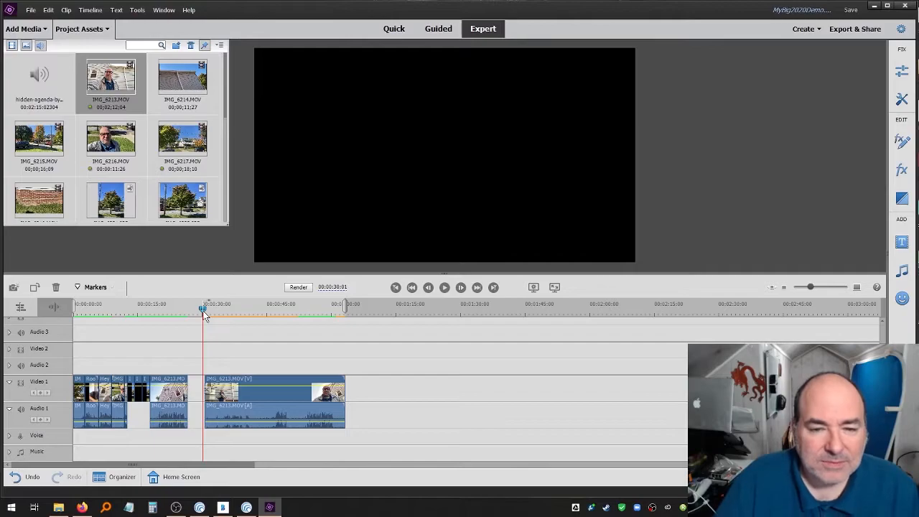
pyautogui.press('space')
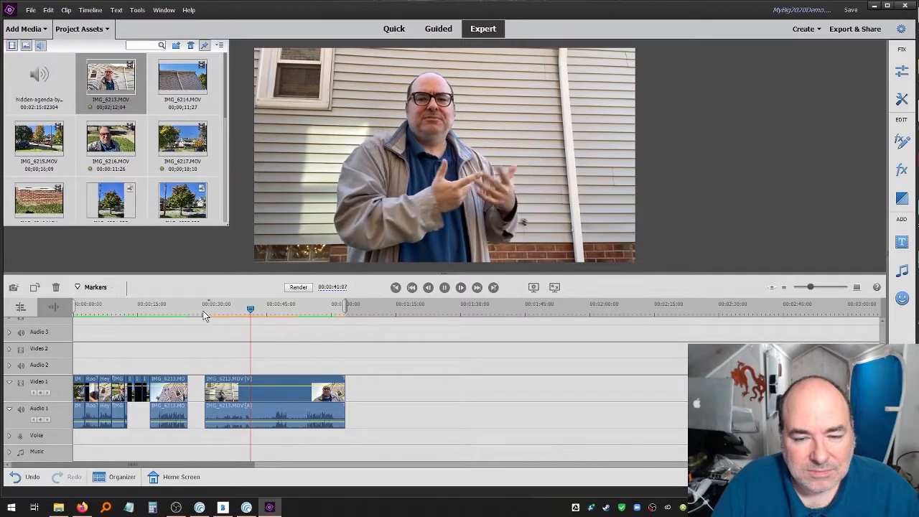
pyautogui.press('space')
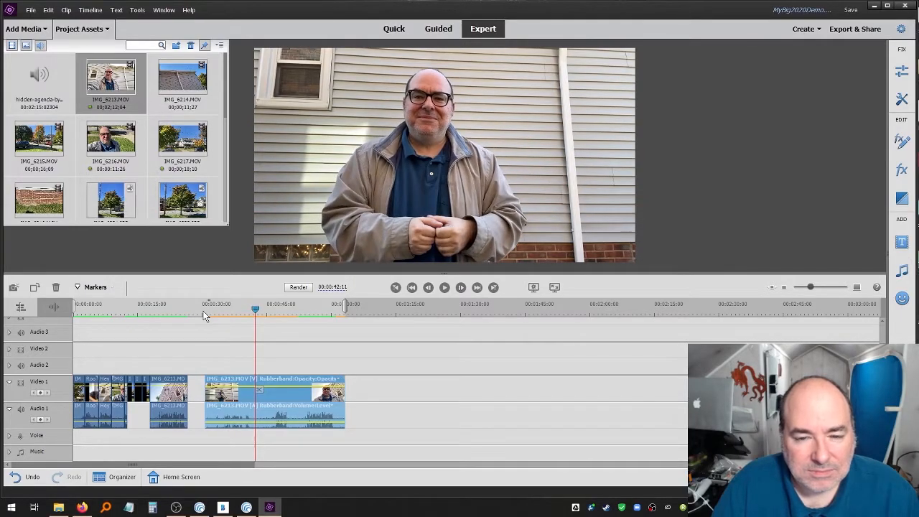
pyautogui.press('space')
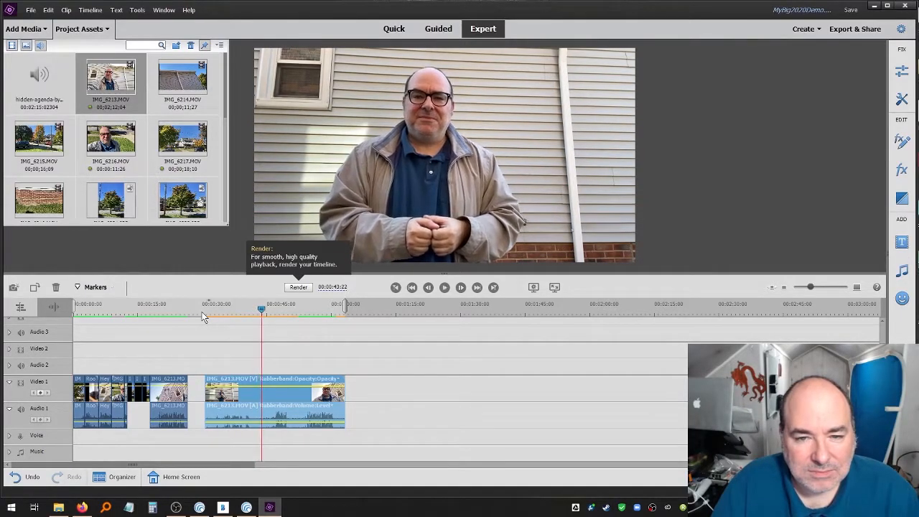
pyautogui.press('space')
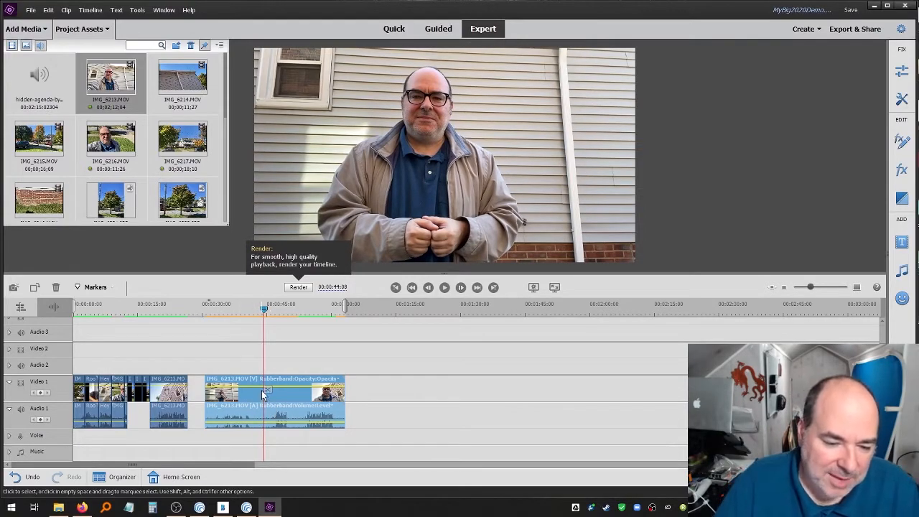
pyautogui.hotkey('ctrl', 'k')
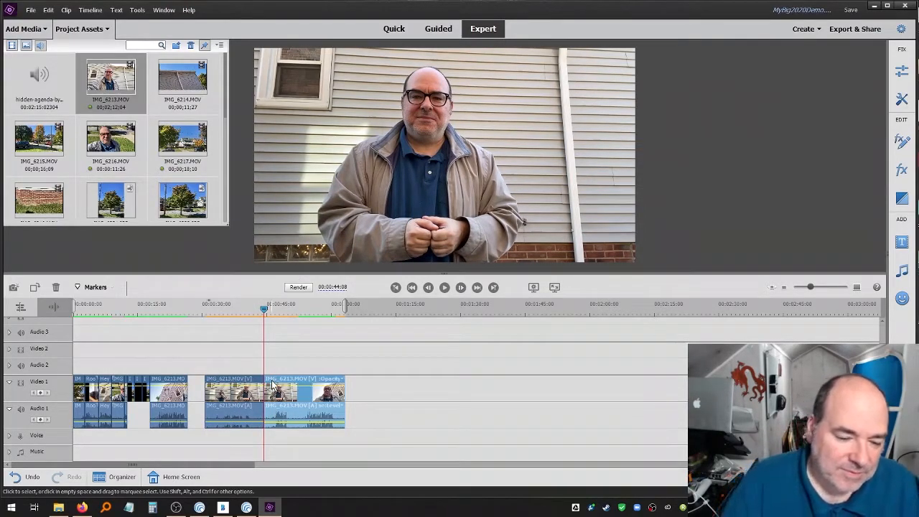
pyautogui.press('Delete')
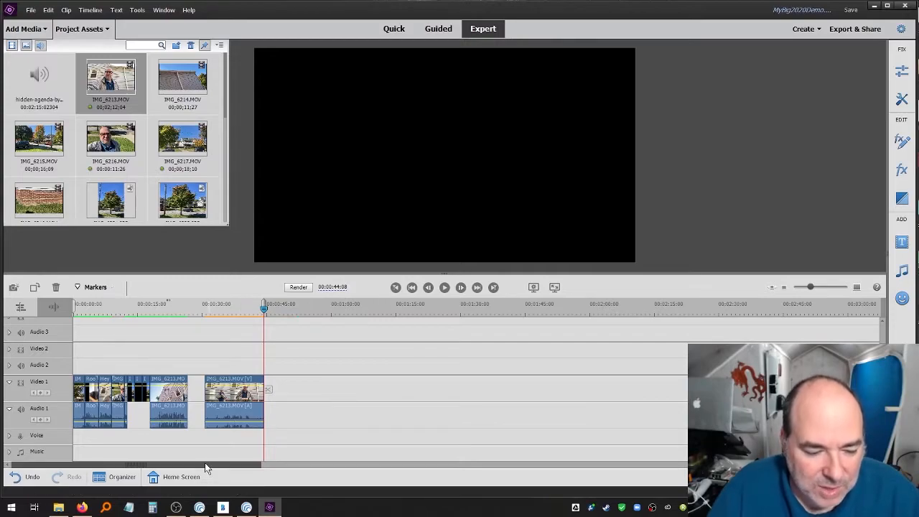
# Move the Room.avi clip out to about 00:01:33 on Video 1 and shift the last IMG_6213.MOV clip further along the track.
pyautogui.click(92, 384)
pyautogui.moveTo(93, 385); pyautogui.dragTo(482, 400)
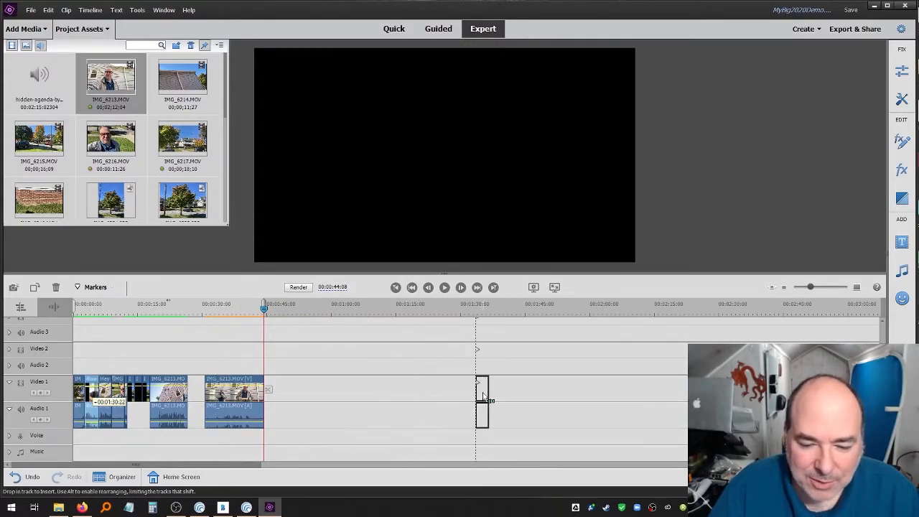
pyautogui.moveTo(226, 385); pyautogui.dragTo(318, 386)
# Reposition the trimmed IMG_6213.MOV clip directly after the first clip on Video 1 and delete the empty gaps around it.
pyautogui.click(100, 376)
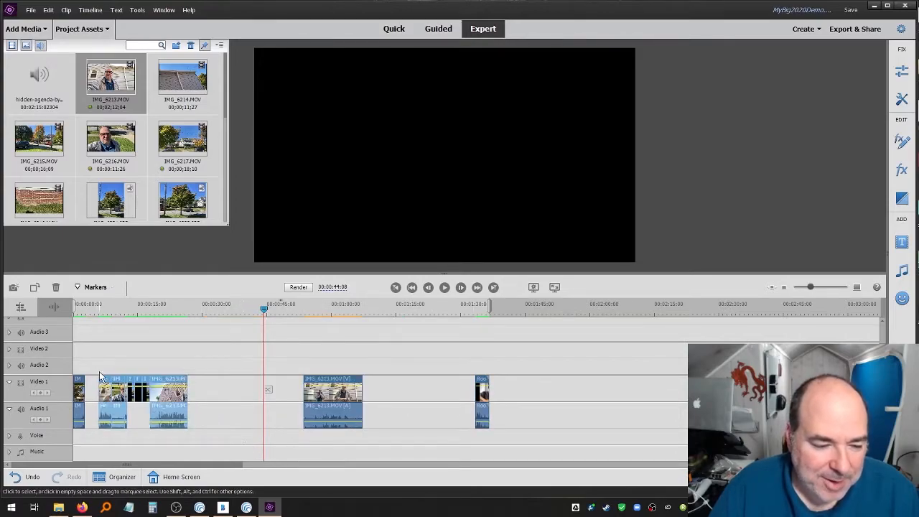
pyautogui.moveTo(122, 380)
pyautogui.mouseDown()
pyautogui.moveTo(300, 379)
pyautogui.moveTo(201, 353)
pyautogui.moveTo(126, 387)
pyautogui.mouseUp()
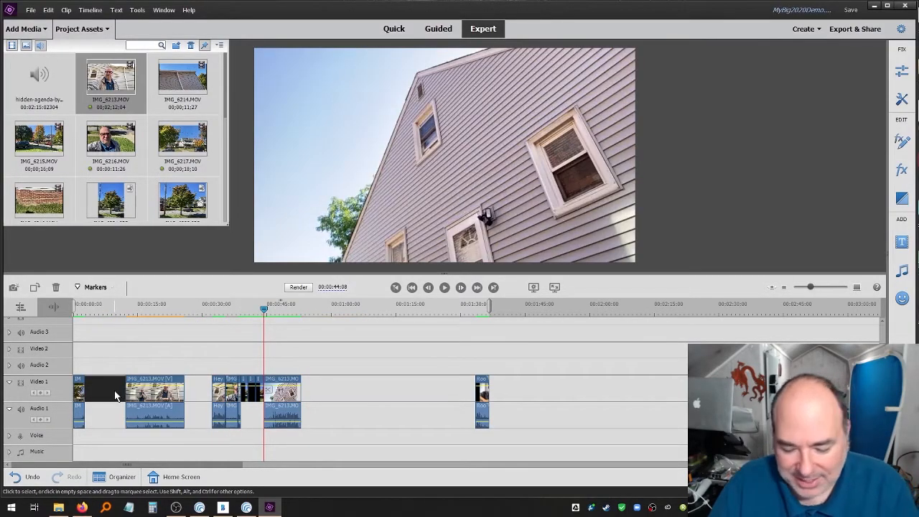
pyautogui.press('Delete')
pyautogui.click(159, 392)
pyautogui.press('Delete')
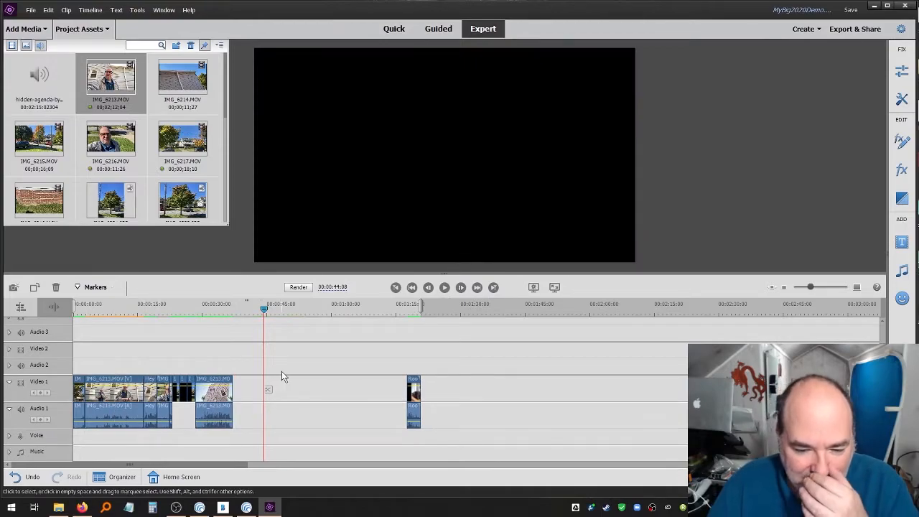
# Play the timeline from the beginning to 00:00:04:16 and enlarge the IMG_6213.MOV picture beyond the frame edges in the monitor.
pyautogui.moveTo(107, 307); pyautogui.dragTo(76, 310)
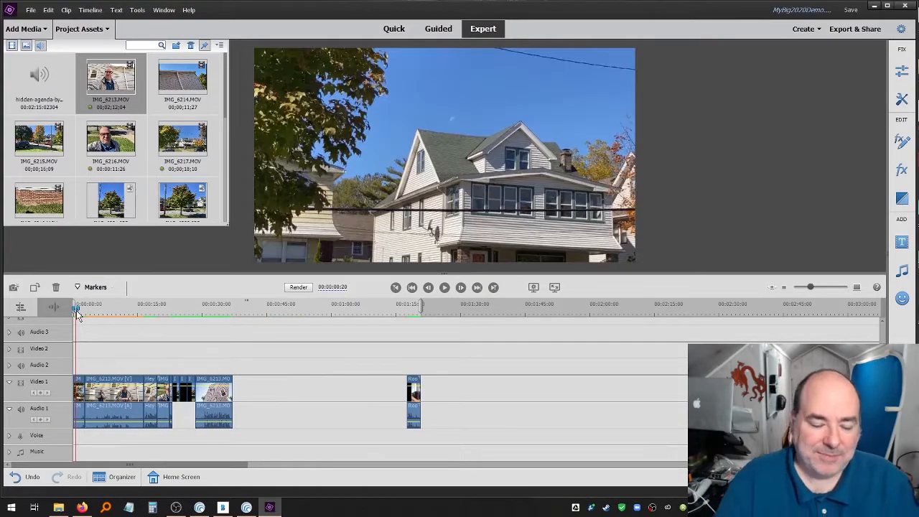
pyautogui.press('space')
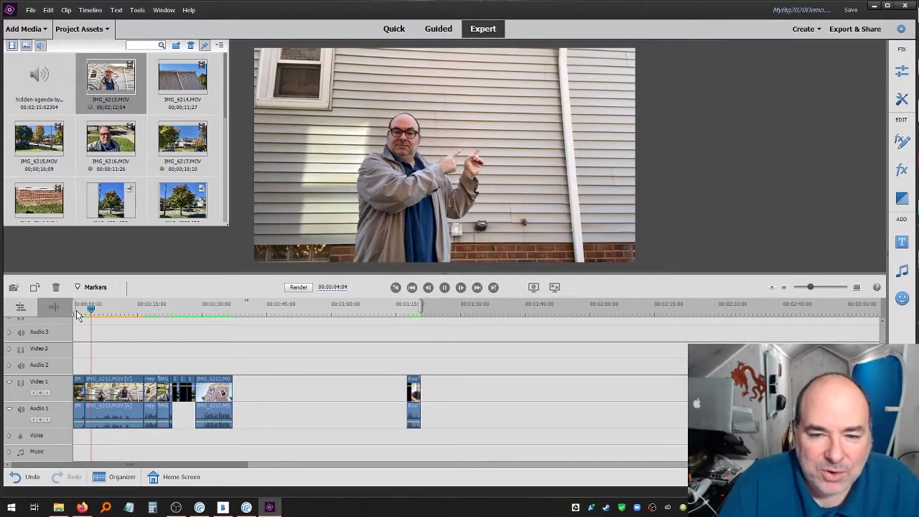
pyautogui.press('space')
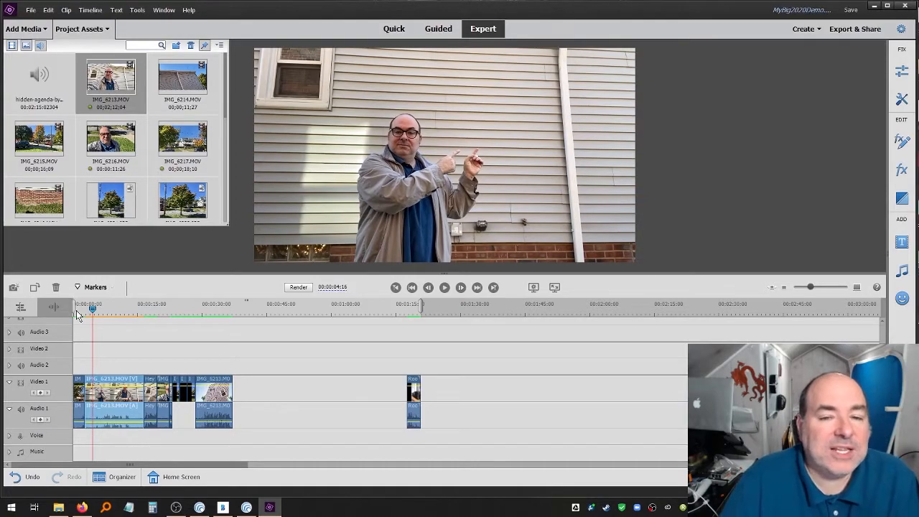
pyautogui.click(406, 159)
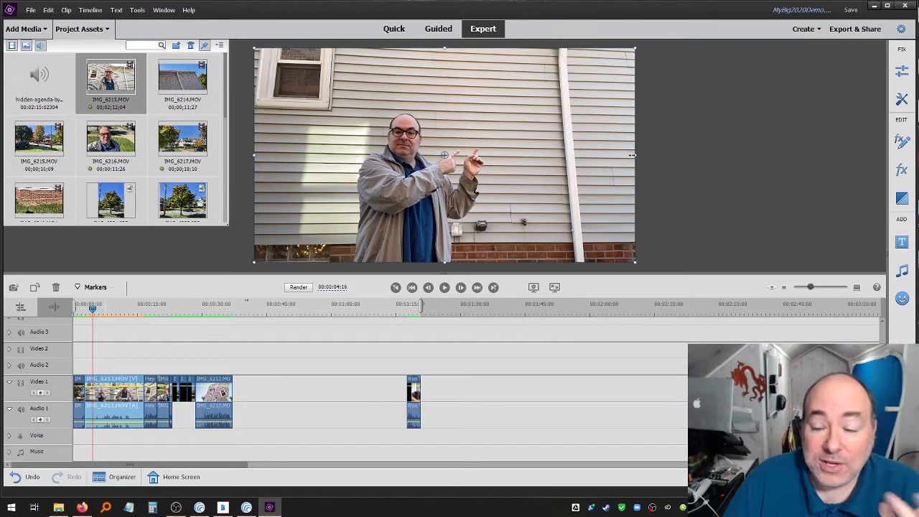
pyautogui.moveTo(634, 152); pyautogui.dragTo(703, 146)
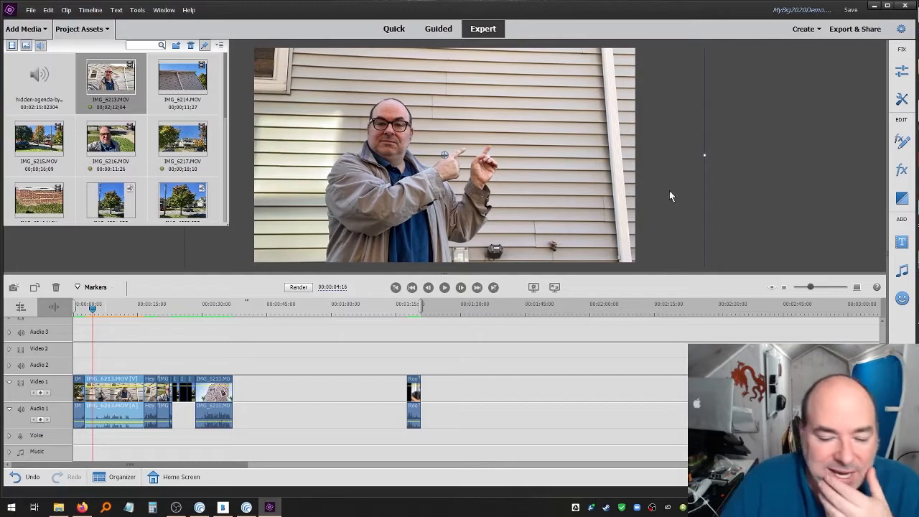
# Move the Room.avi clip to Video 2 above the Hey Take 3 clip and shrink its picture to a small inset.
pyautogui.moveTo(414, 387)
pyautogui.mouseDown()
pyautogui.moveTo(420, 351)
pyautogui.moveTo(186, 346)
pyautogui.moveTo(95, 355)
pyautogui.moveTo(113, 350)
pyautogui.mouseUp()
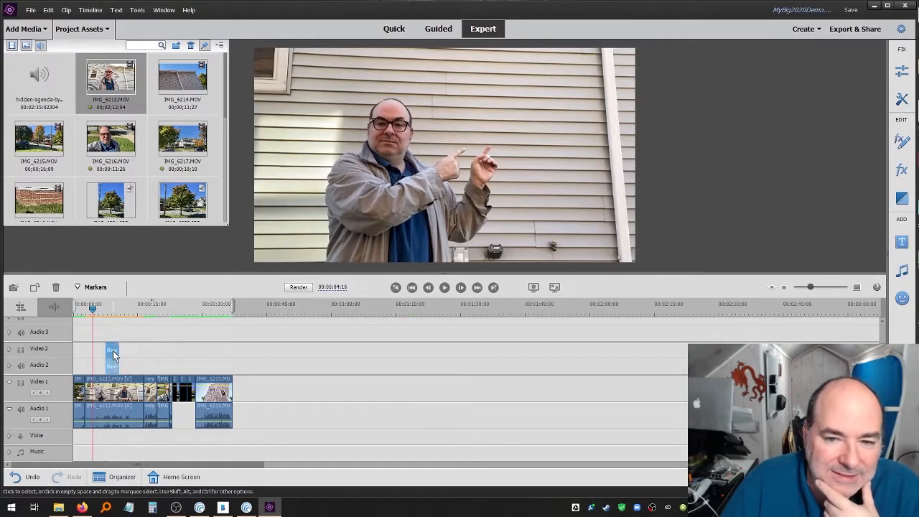
pyautogui.moveTo(93, 311); pyautogui.dragTo(124, 311)
pyautogui.moveTo(115, 349); pyautogui.dragTo(152, 346)
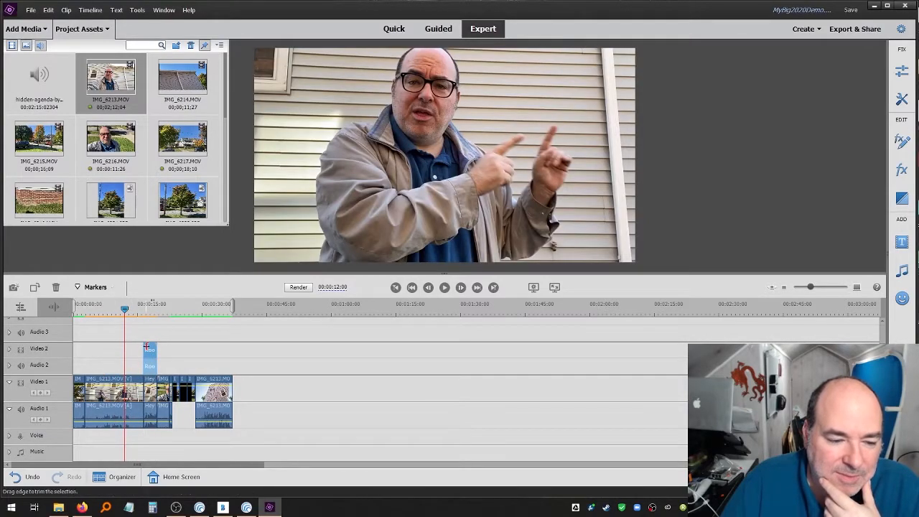
pyautogui.click(153, 314)
pyautogui.click(518, 149)
pyautogui.moveTo(646, 154); pyautogui.dragTo(486, 155)
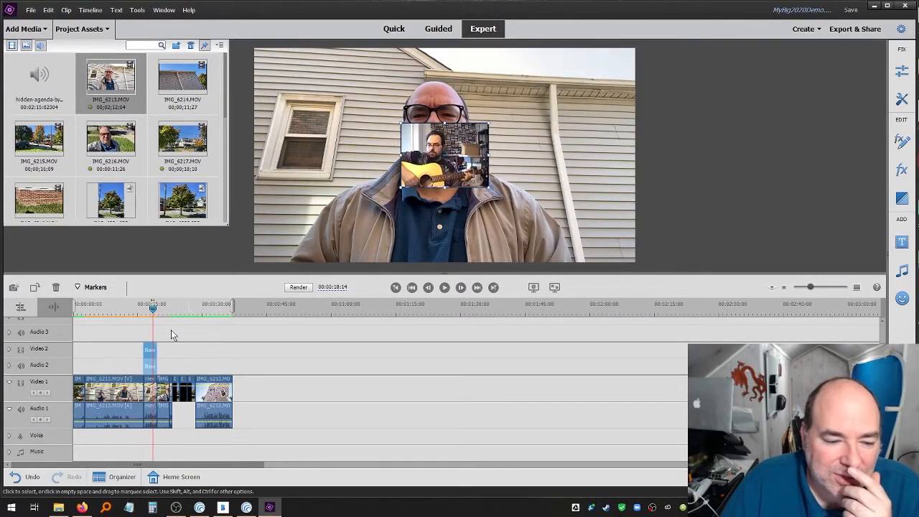
# Move the Room.avi clip on Video 2 to start at 00:00:04:01 and position its inset picture above the pointing fingers.
pyautogui.moveTo(153, 308); pyautogui.dragTo(91, 320)
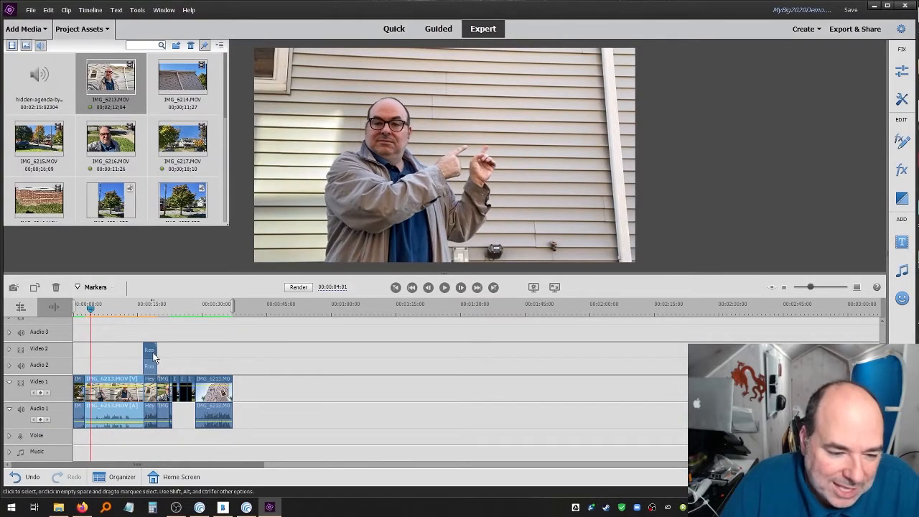
pyautogui.moveTo(152, 350); pyautogui.dragTo(101, 357)
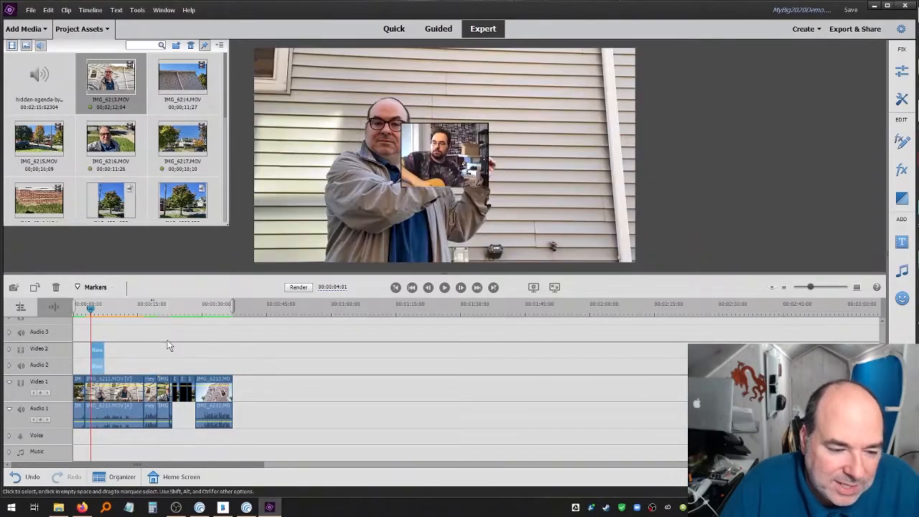
pyautogui.click(447, 156)
pyautogui.moveTo(445, 152); pyautogui.dragTo(513, 101)
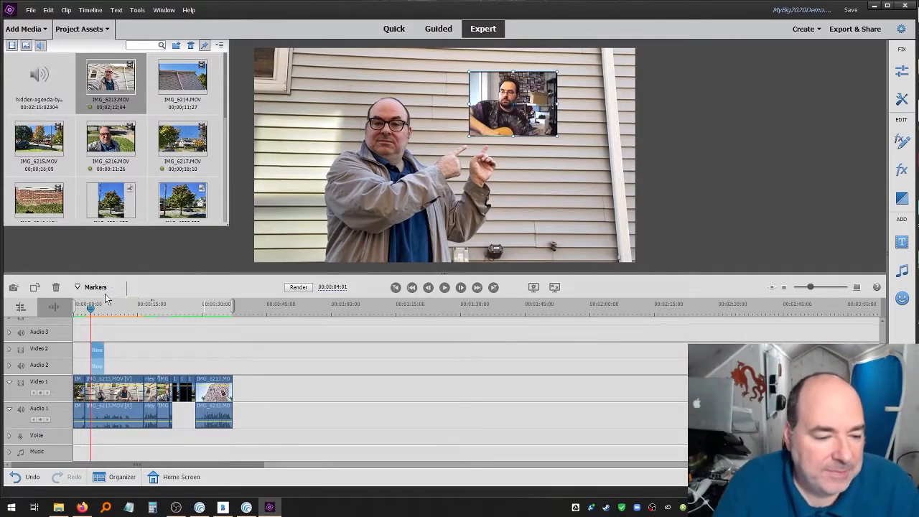
# Play the timeline from 00:00:02:07 to 00:00:07:21 to check the Room.avi inset.
pyautogui.moveTo(92, 308); pyautogui.dragTo(84, 309)
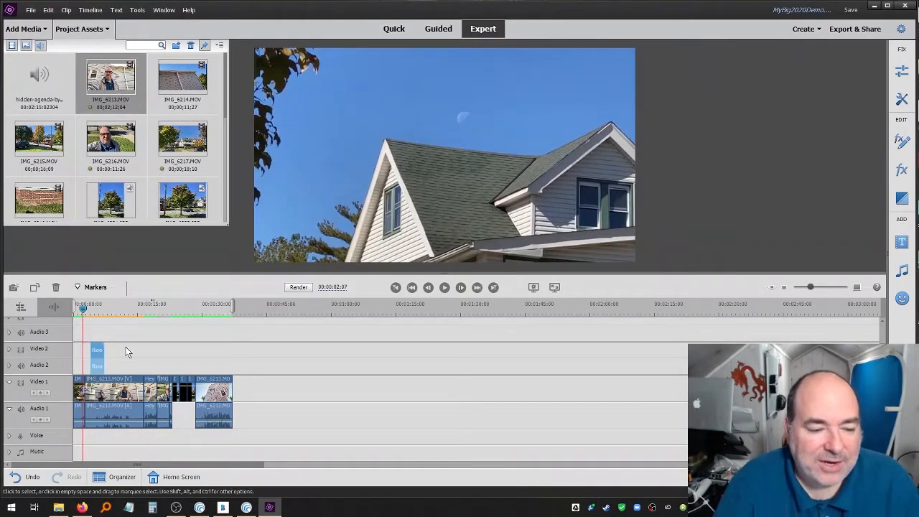
pyautogui.press('space')
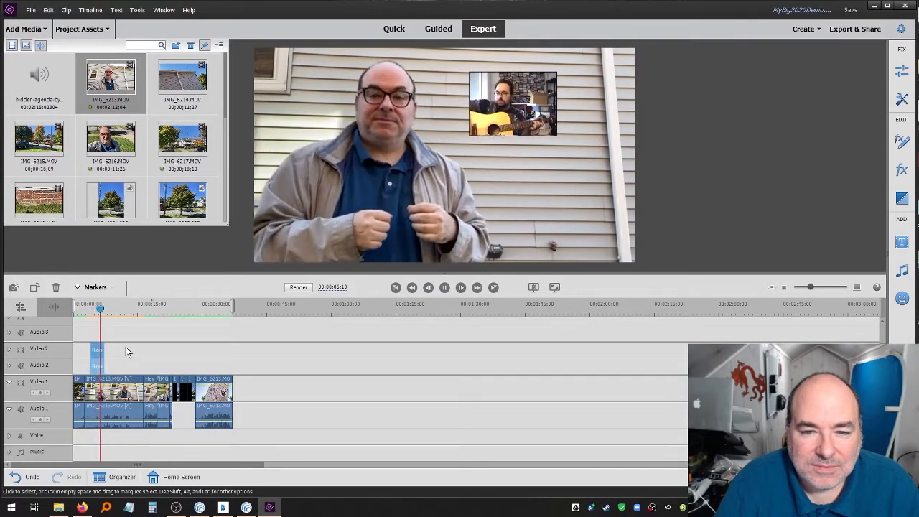
pyautogui.press('space')
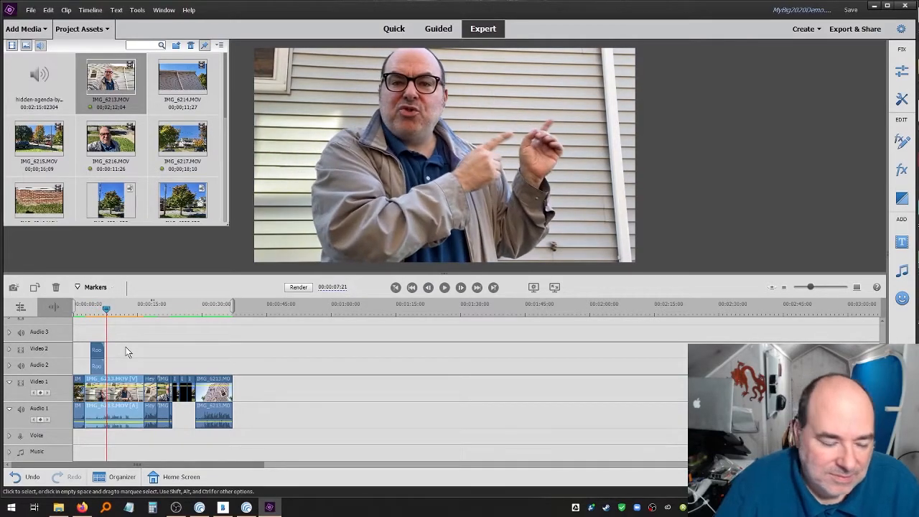
# Place IMG_6221.JPG on Video 2 at 00:00:08:27, then shrink the photo and position it just above the pointing fingers.
pyautogui.moveTo(107, 309); pyautogui.dragTo(112, 322)
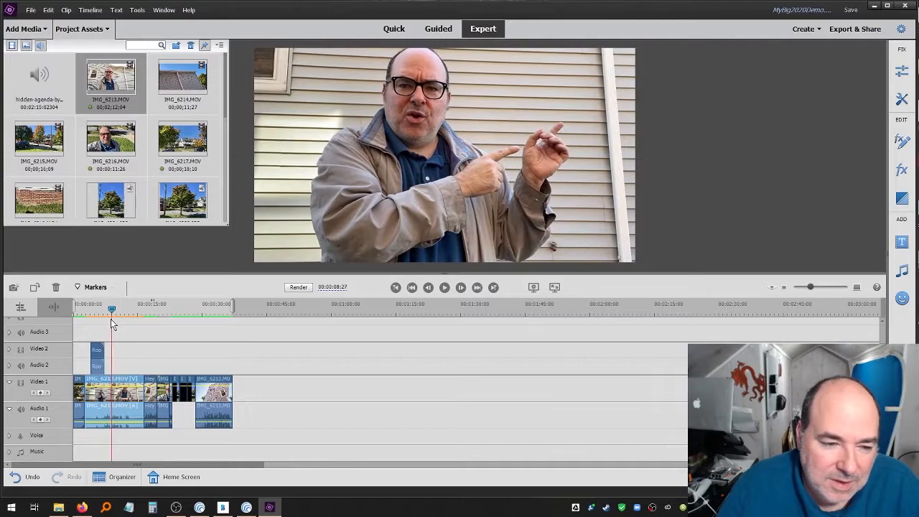
pyautogui.moveTo(117, 203); pyautogui.dragTo(117, 352)
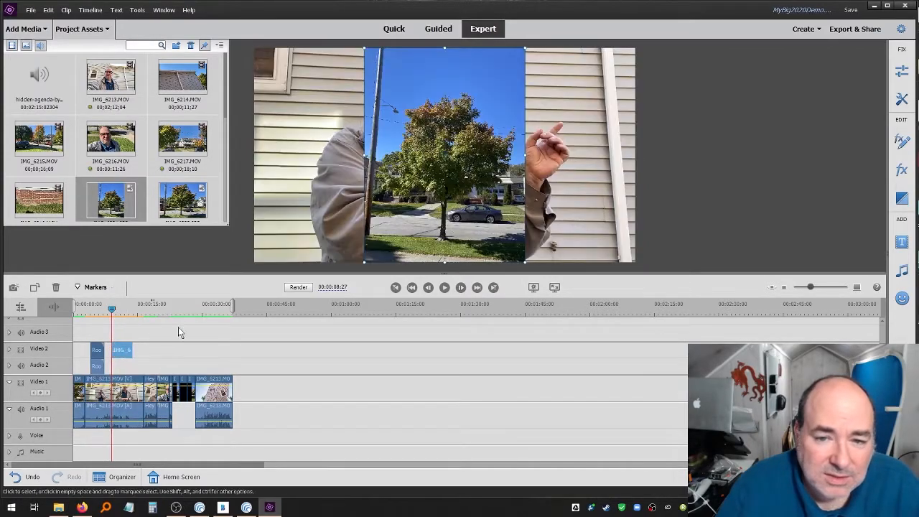
pyautogui.moveTo(363, 47); pyautogui.dragTo(409, 109)
pyautogui.moveTo(439, 143); pyautogui.dragTo(588, 88)
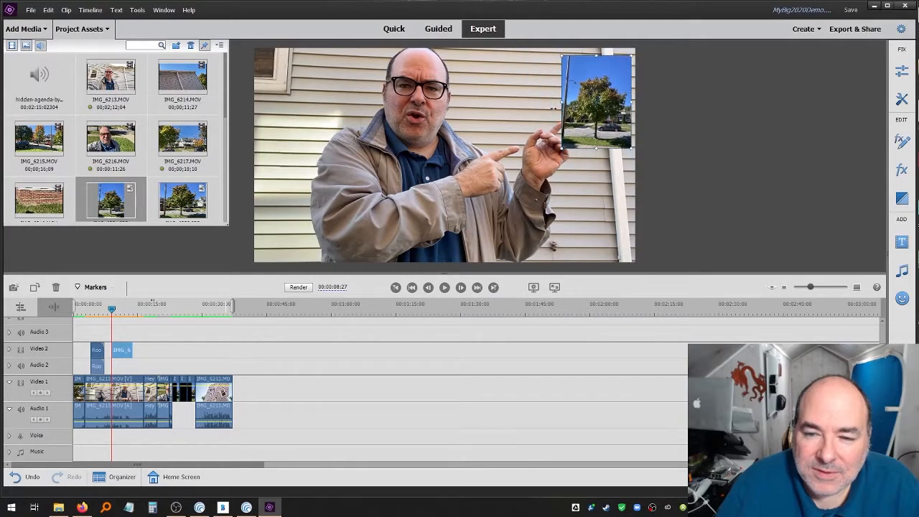
pyautogui.moveTo(557, 147); pyautogui.dragTo(571, 135)
pyautogui.moveTo(607, 94); pyautogui.dragTo(589, 90)
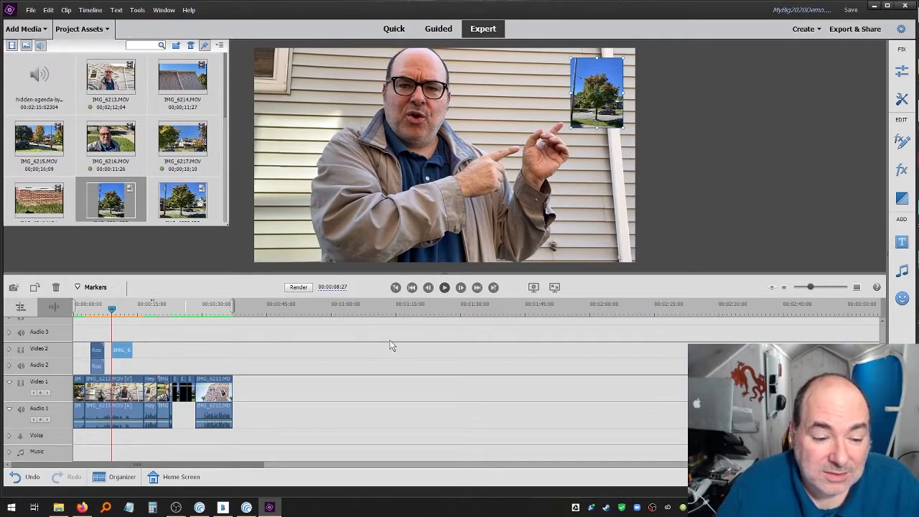
# Play the timeline from 00:00:08:17 through the photo inset to check where the IMG_6213.MOV pointing shot should end.
pyautogui.moveTo(114, 310); pyautogui.dragTo(113, 310)
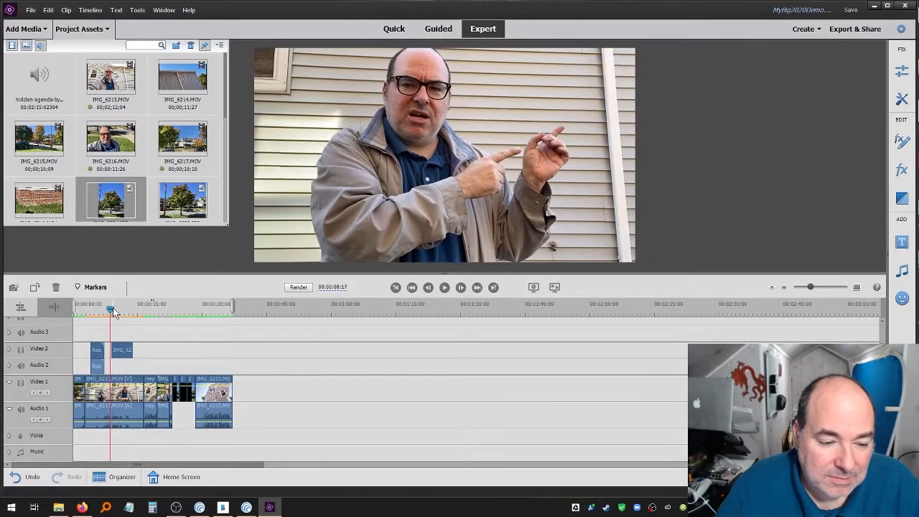
pyautogui.press('space')
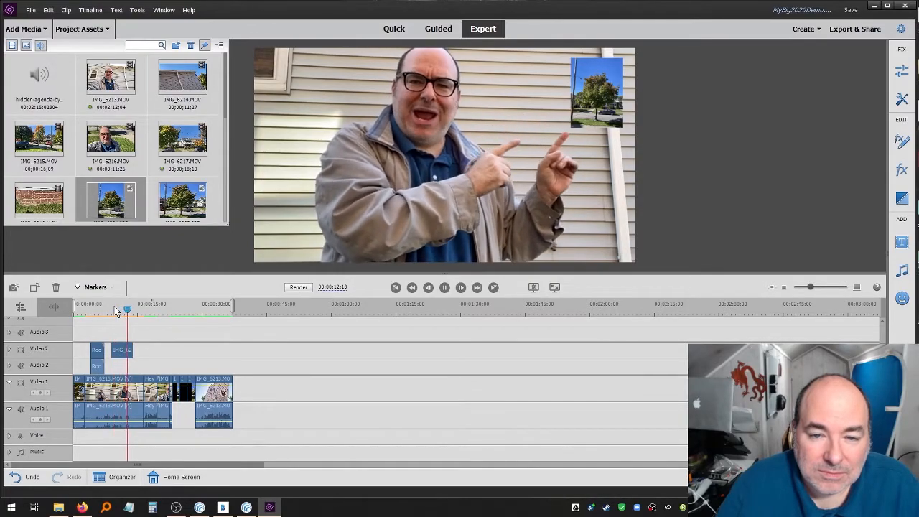
pyautogui.press('space')
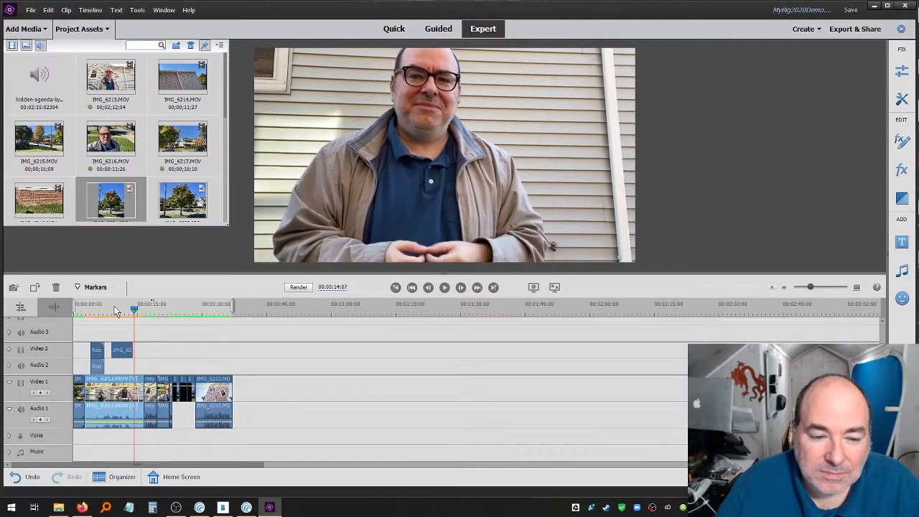
pyautogui.press('space')
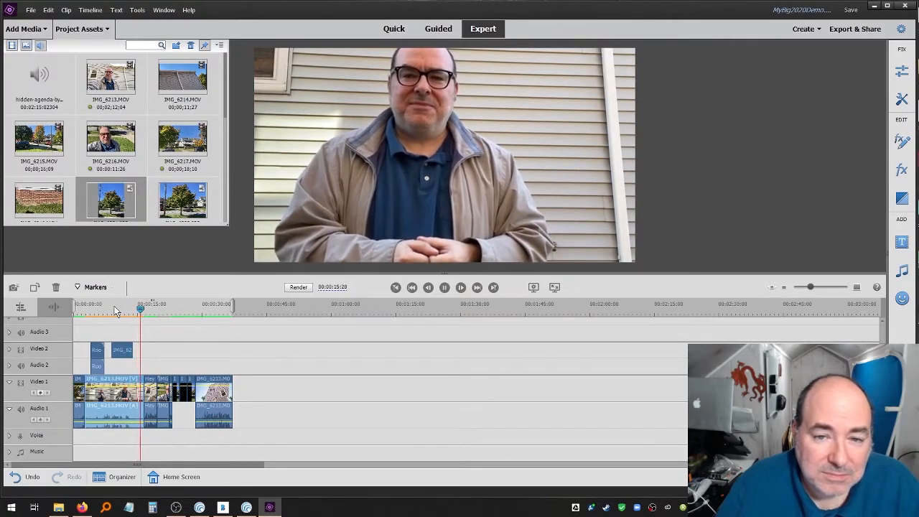
pyautogui.press('space')
pyautogui.moveTo(144, 314); pyautogui.dragTo(137, 313)
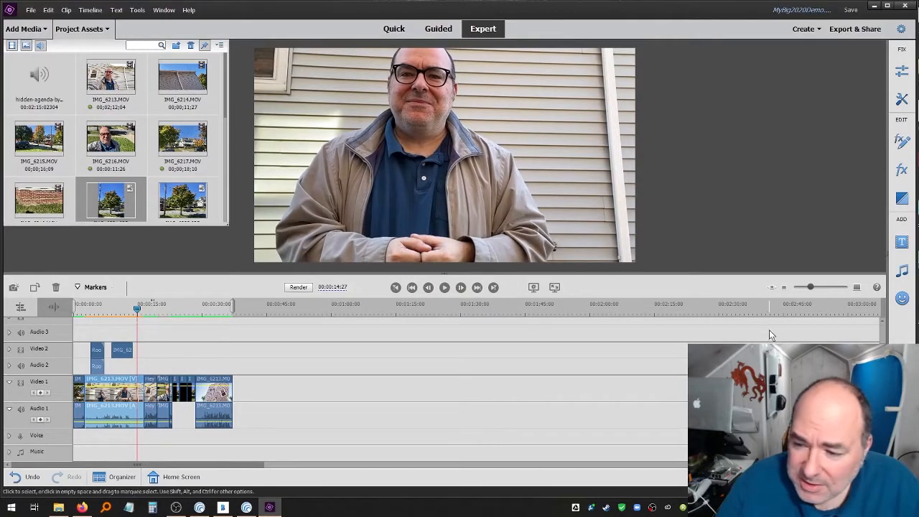
# Split the enlarged IMG_6213.MOV clip at 00:00:14:10 and delete the part after the cut, closing the gap.
pyautogui.moveTo(811, 288); pyautogui.dragTo(819, 289)
pyautogui.moveTo(390, 309); pyautogui.dragTo(316, 309)
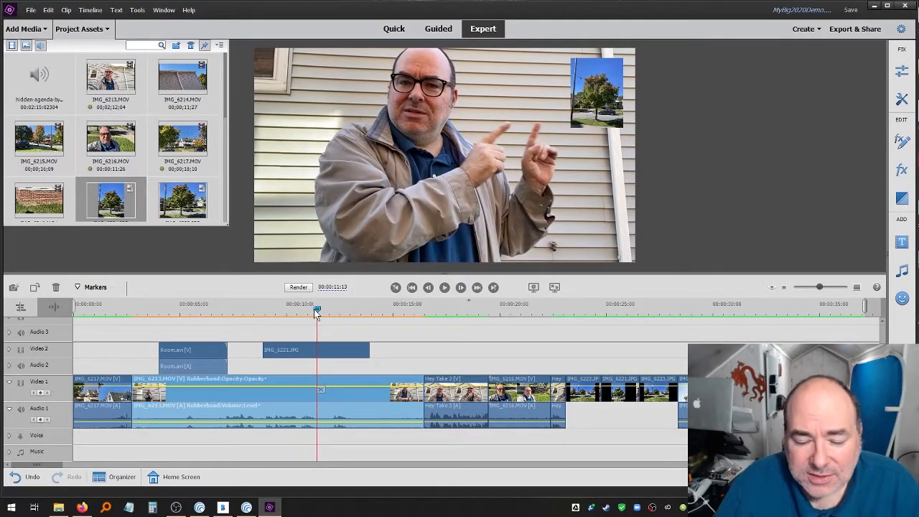
pyautogui.press('space')
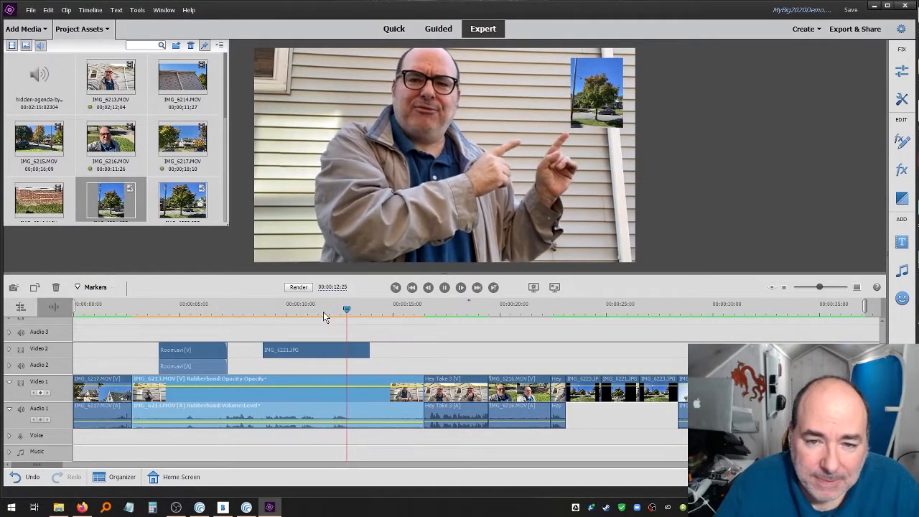
pyautogui.press('space')
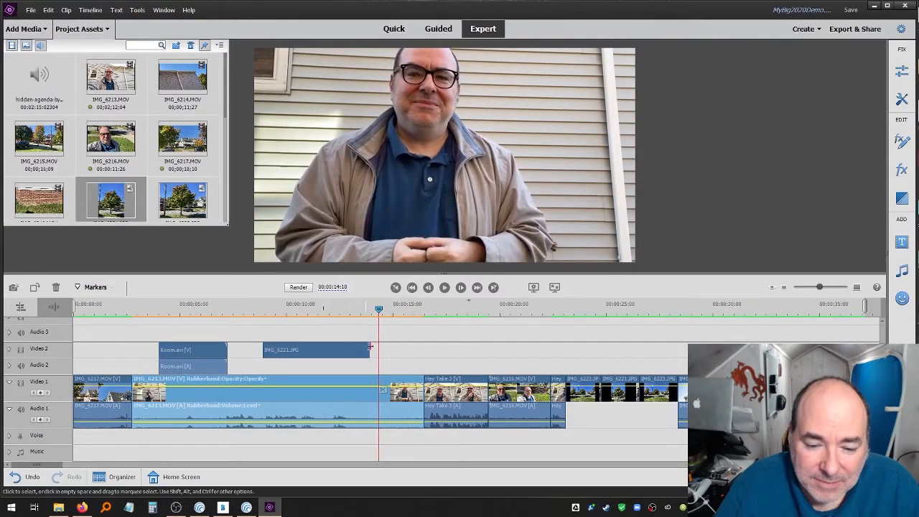
pyautogui.click(386, 388)
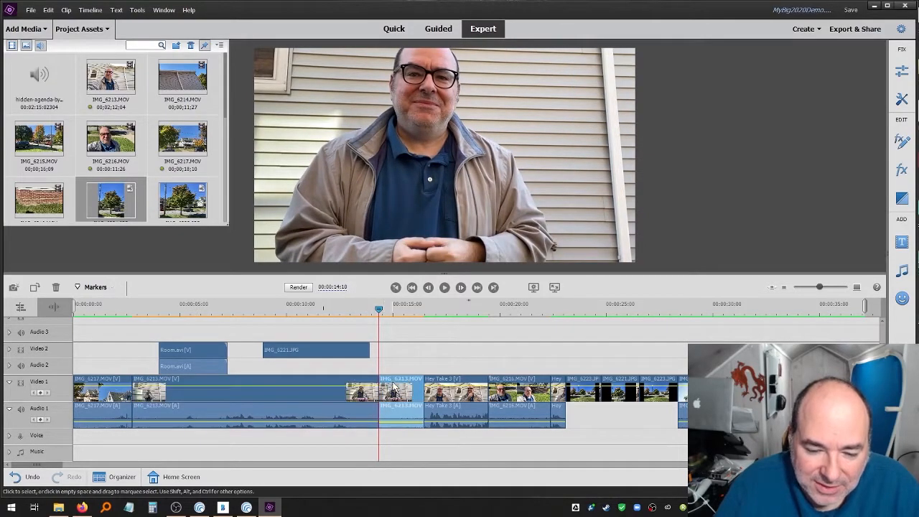
pyautogui.press('Delete')
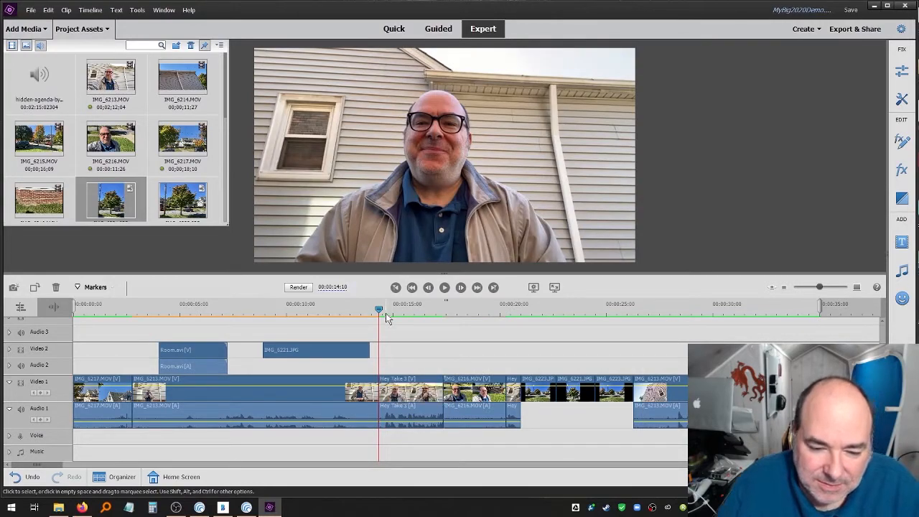
# Render the timeline for preview playback and slightly enlarge the last IMG_6213.MOV clip's picture in the monitor.
pyautogui.press('Return')
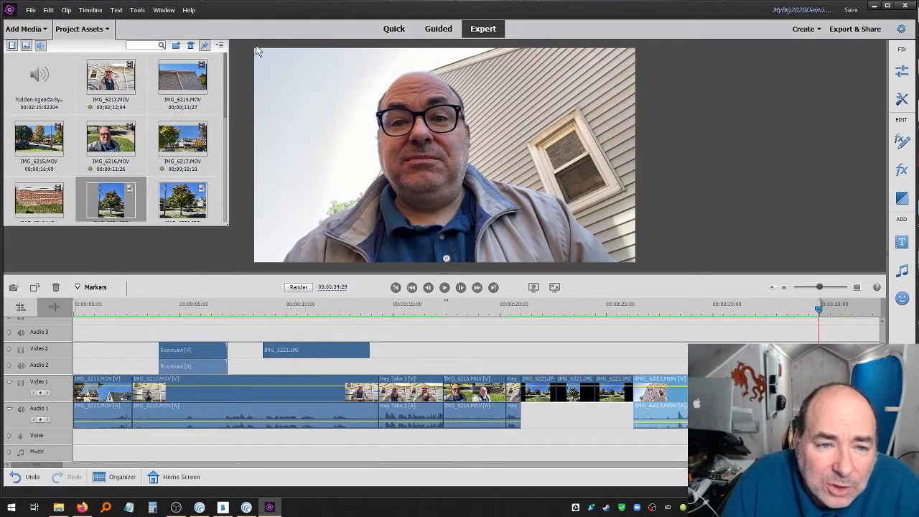
pyautogui.click(577, 205)
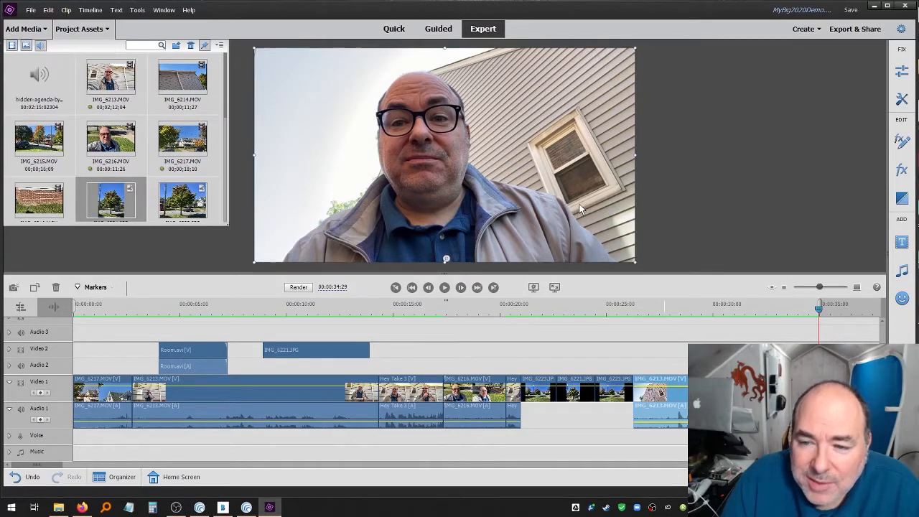
pyautogui.moveTo(635, 153); pyautogui.dragTo(638, 153)
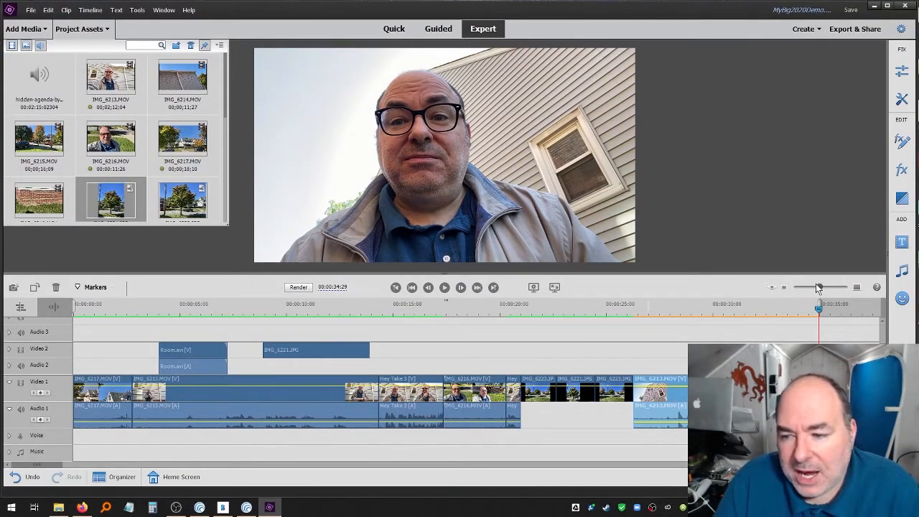
# Review the edit from the start of the timeline through both picture-in-picture insets to the following Hey Take clip.
pyautogui.moveTo(820, 288); pyautogui.dragTo(813, 287)
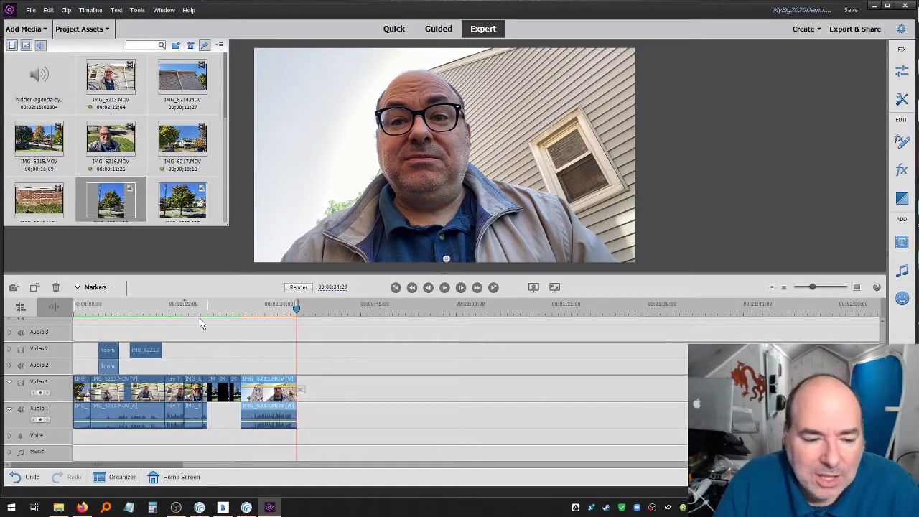
pyautogui.click(75, 305)
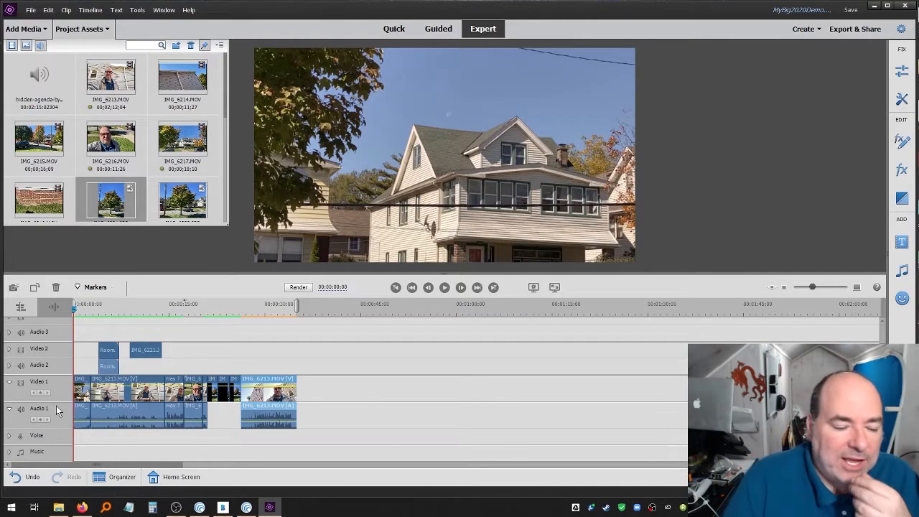
pyautogui.click(104, 307)
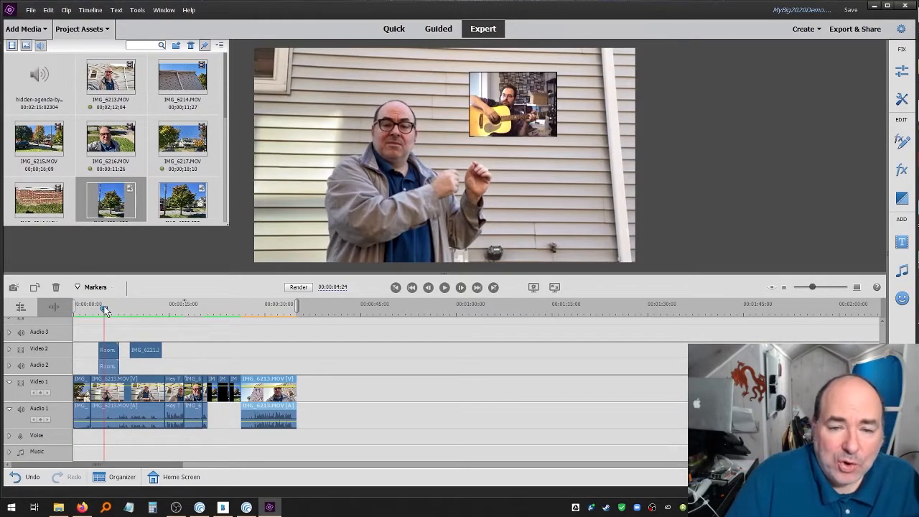
pyautogui.moveTo(105, 307); pyautogui.dragTo(142, 309)
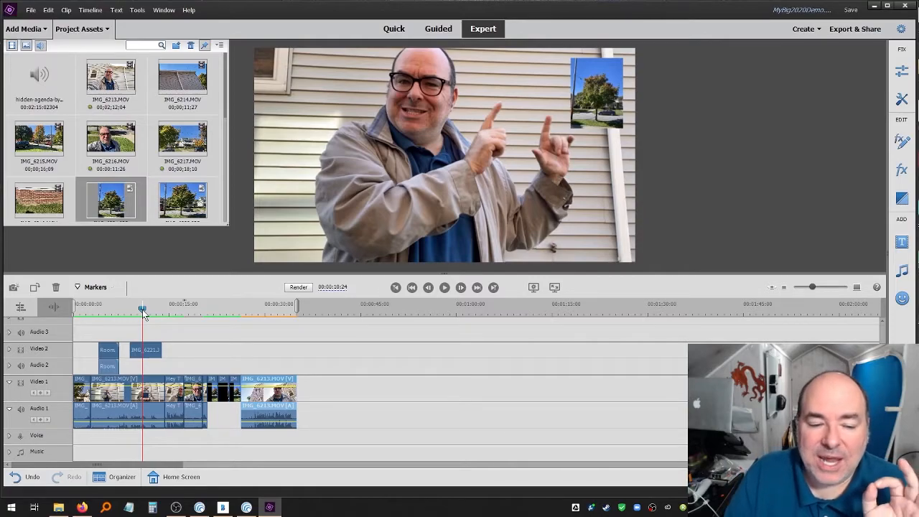
pyautogui.moveTo(164, 313)
pyautogui.mouseDown()
pyautogui.moveTo(123, 313)
pyautogui.moveTo(167, 311)
pyautogui.mouseUp()
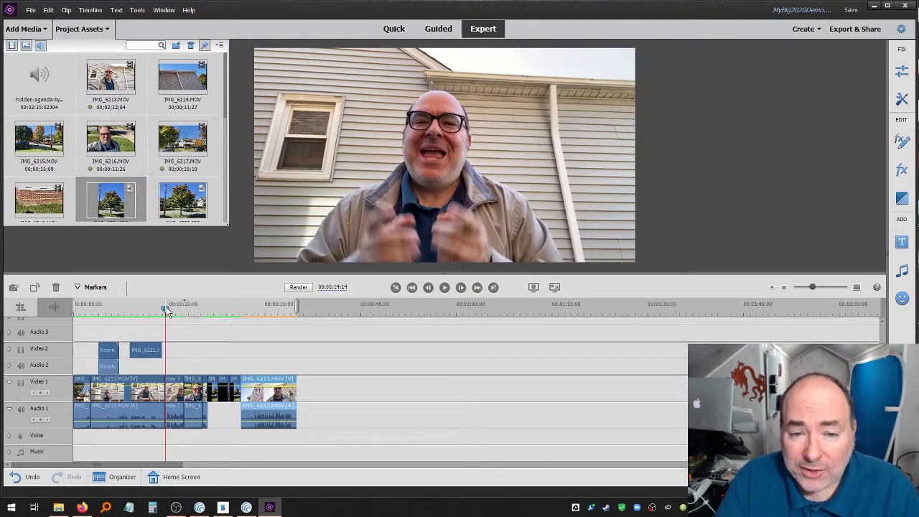
# Browse the Motion Titles and the General category of Classic Titles to examine the available title templates.
pyautogui.click(902, 242)
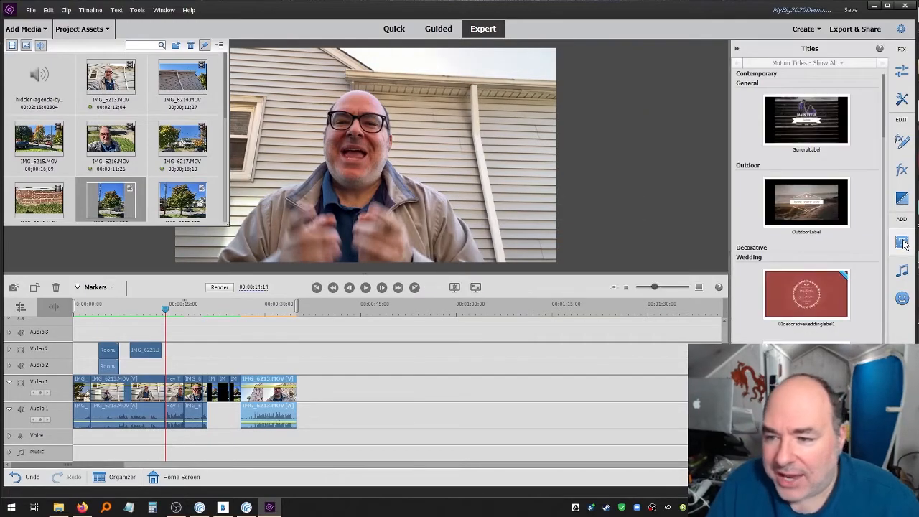
pyautogui.scroll(-8, 802, 209)
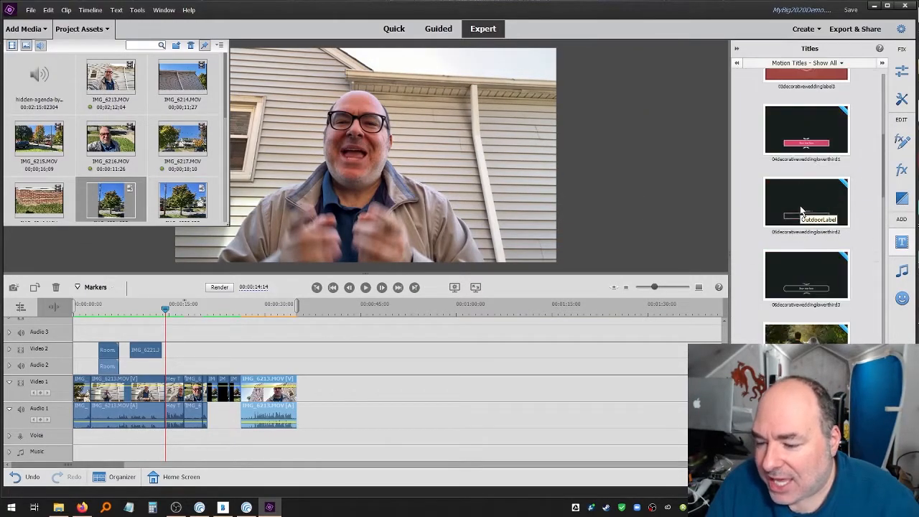
pyautogui.scroll(-10, 802, 209)
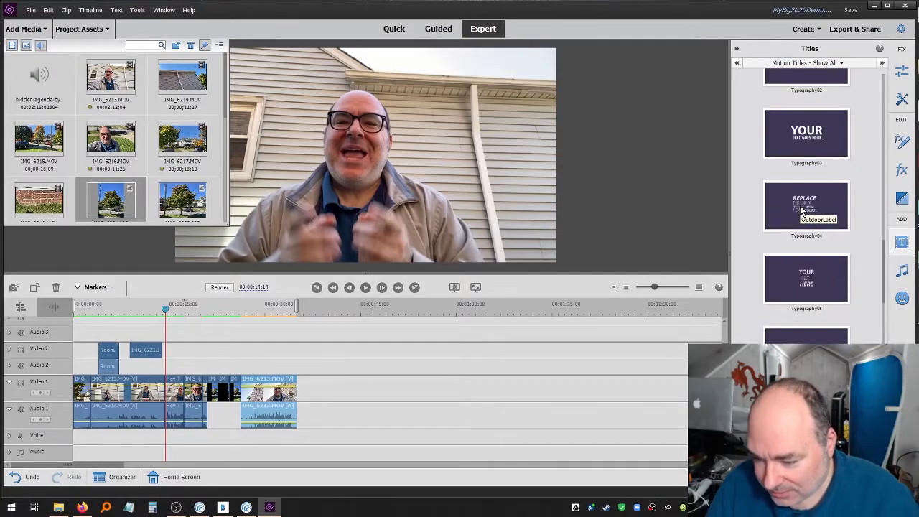
pyautogui.scroll(-10, 801, 209)
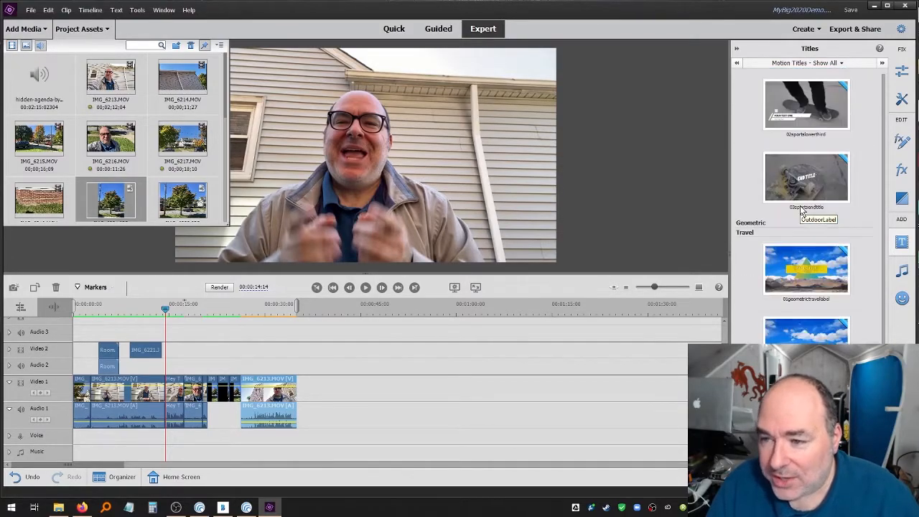
pyautogui.scroll(12, 801, 209)
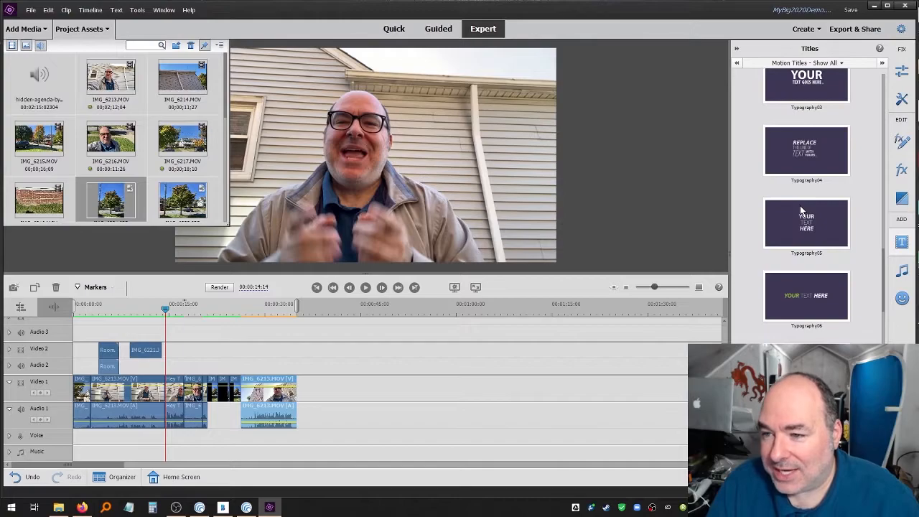
pyautogui.scroll(1, 802, 209)
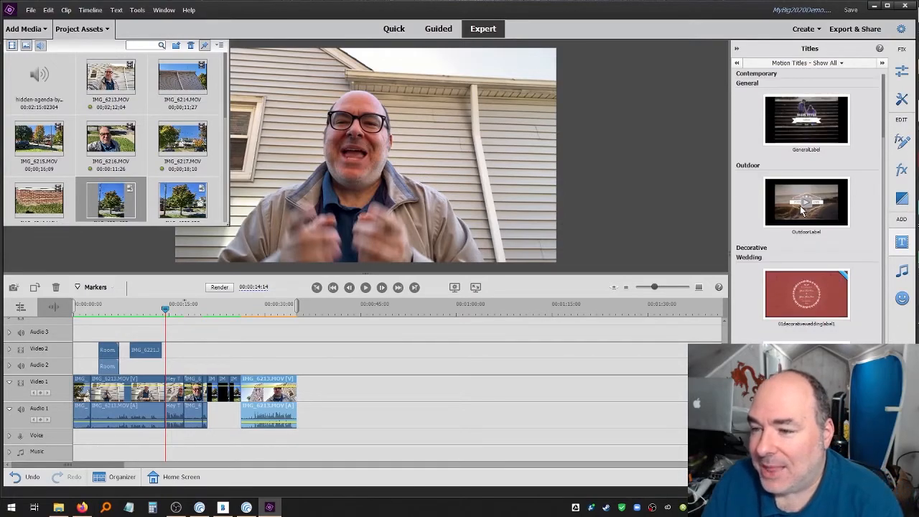
pyautogui.click(818, 65)
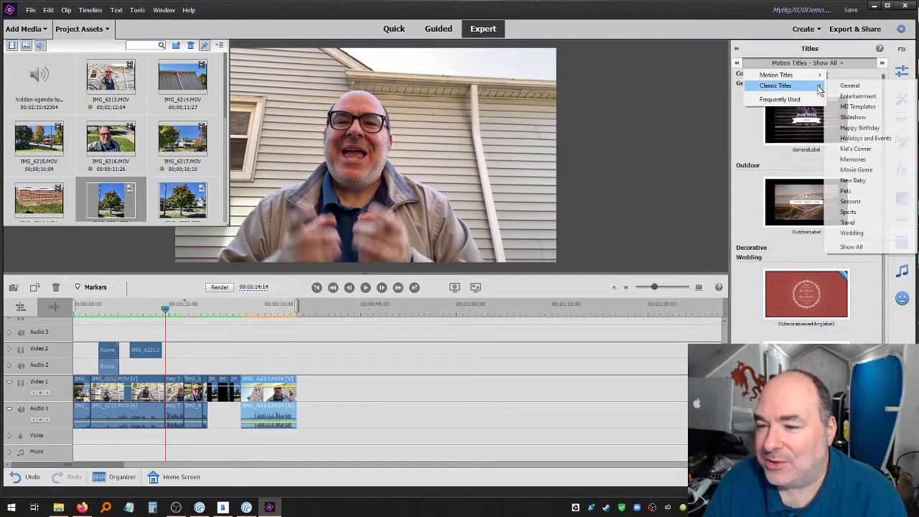
pyautogui.click(843, 87)
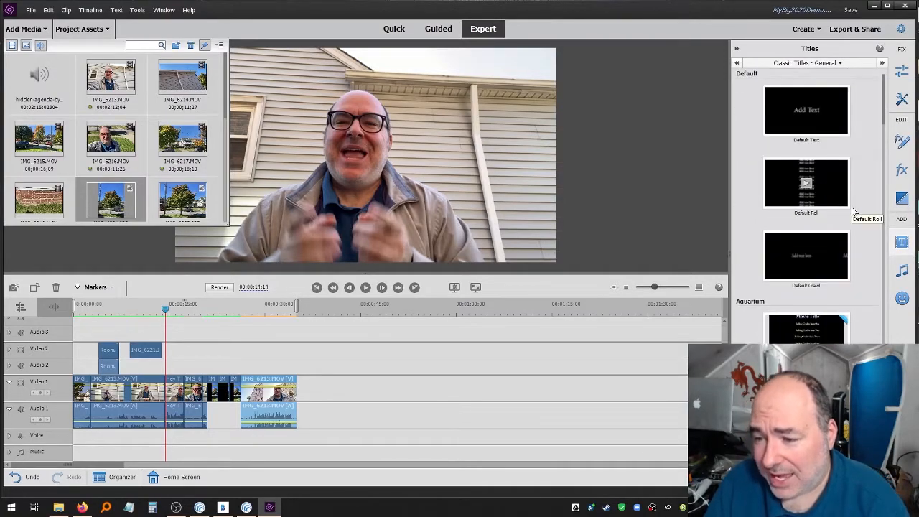
pyautogui.scroll(-10, 853, 211)
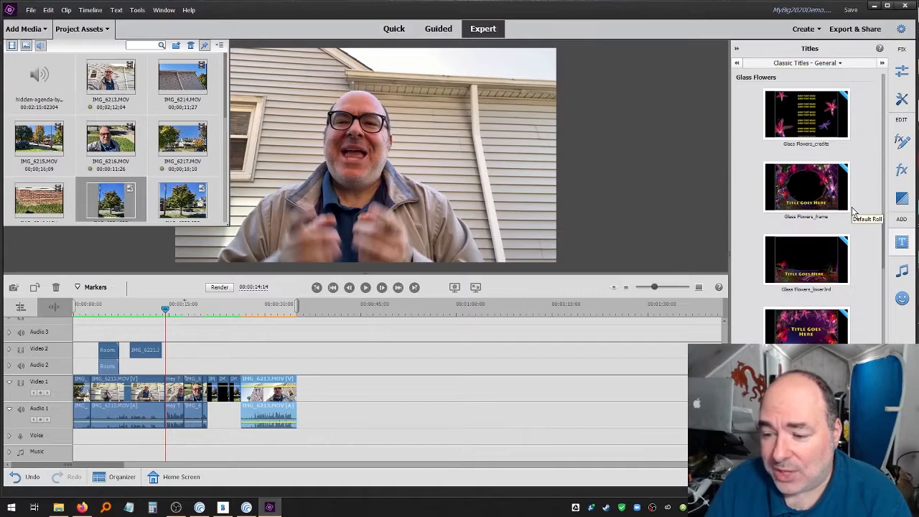
pyautogui.scroll(-5, 853, 211)
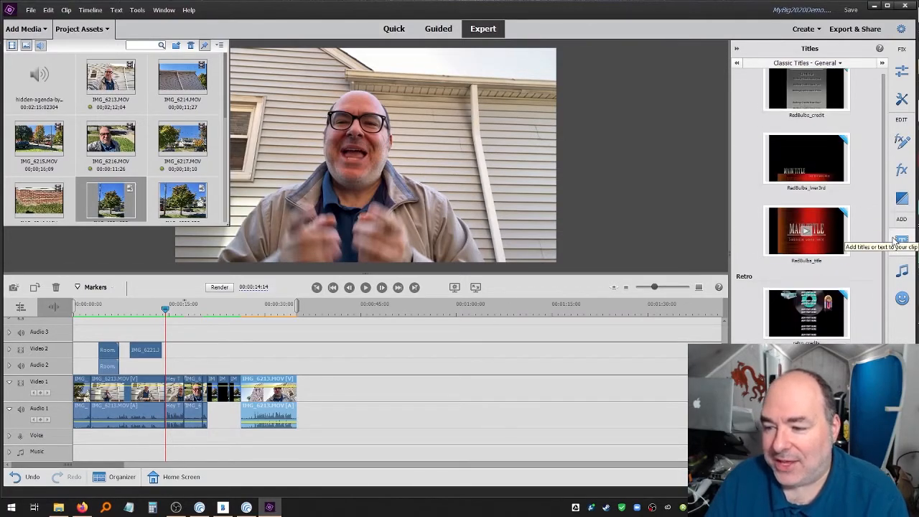
pyautogui.click(901, 245)
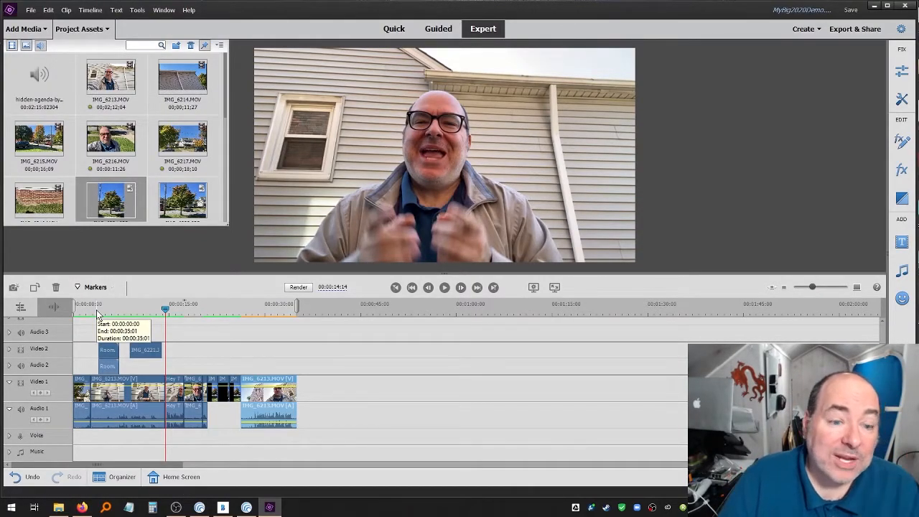
# Add a Default Text title at 00:00:14:10, where the Hey Take clip begins.
pyautogui.click(166, 311)
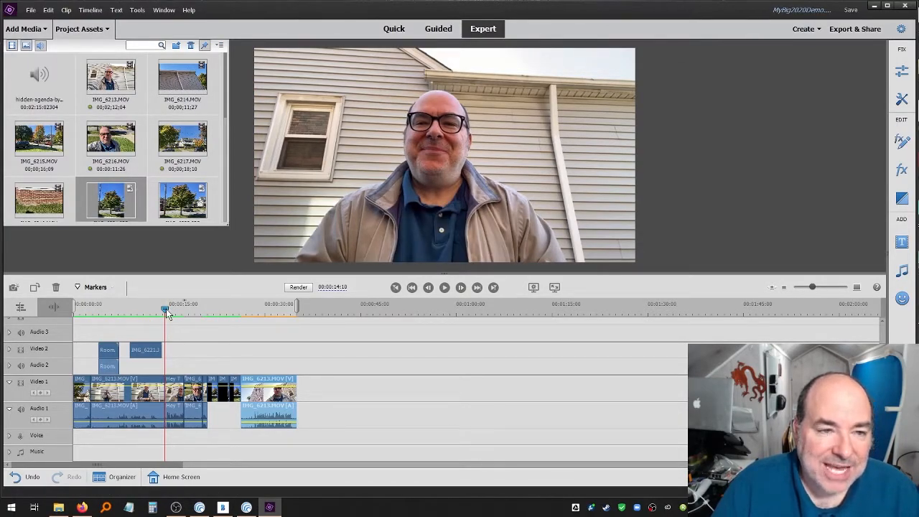
pyautogui.click(119, 11)
pyautogui.moveTo(172, 22)
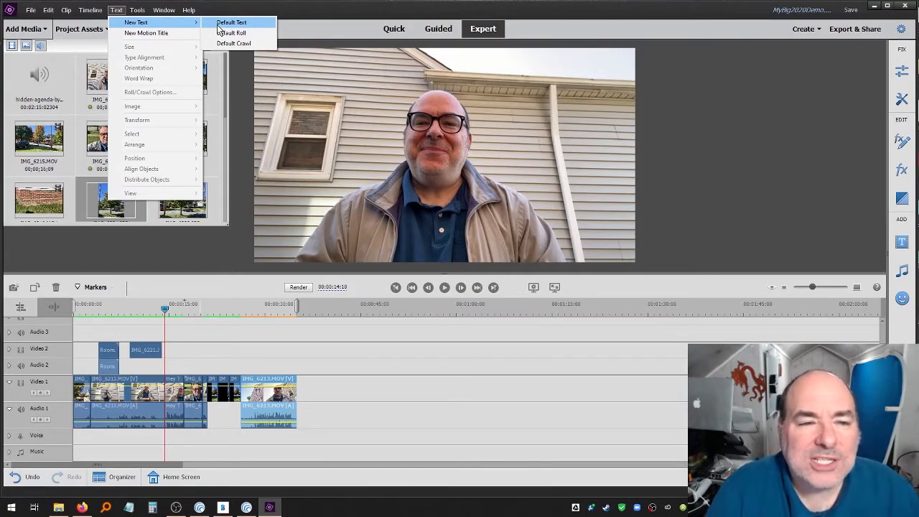
pyautogui.click(222, 24)
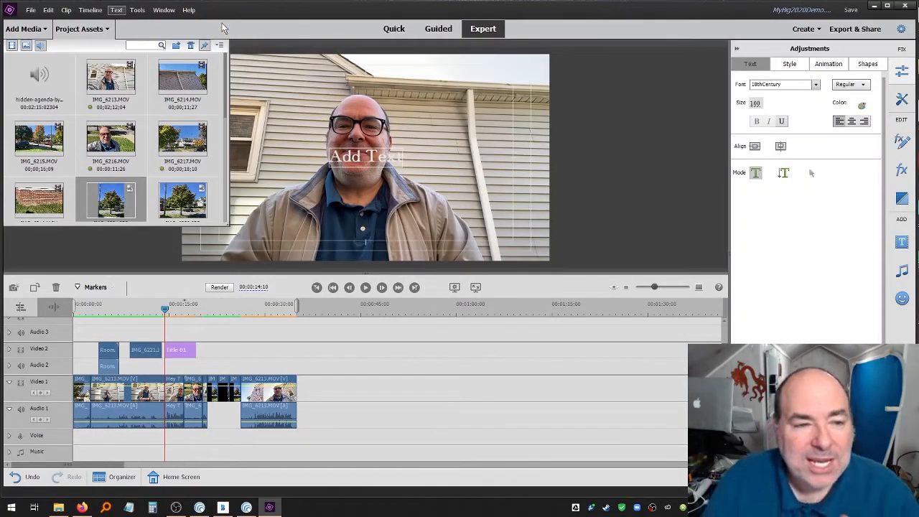
# Look through the project assets and hide them to uncover the whole monitor picture.
pyautogui.click(106, 31)
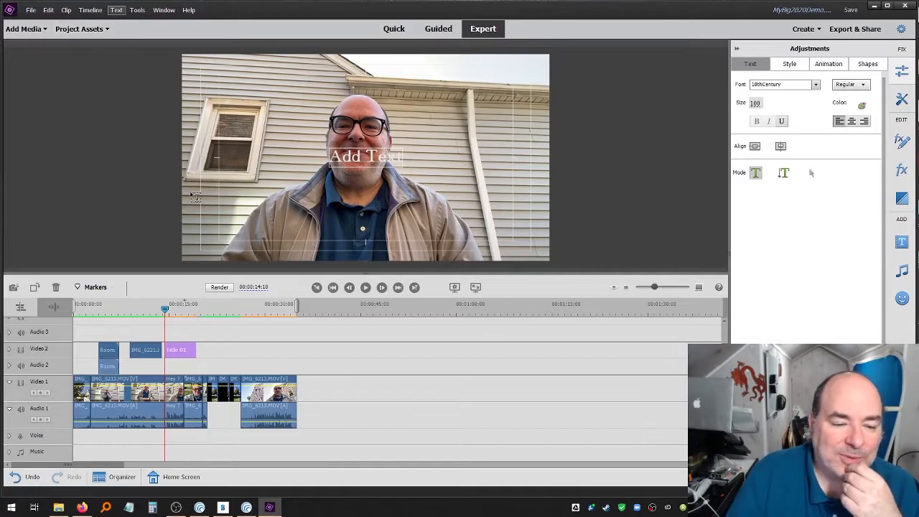
pyautogui.click(108, 31)
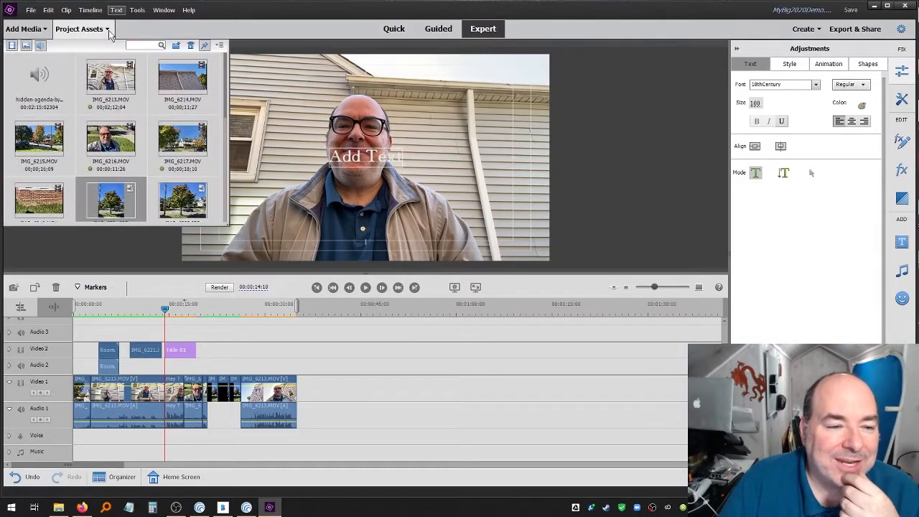
pyautogui.scroll(-10, 164, 106)
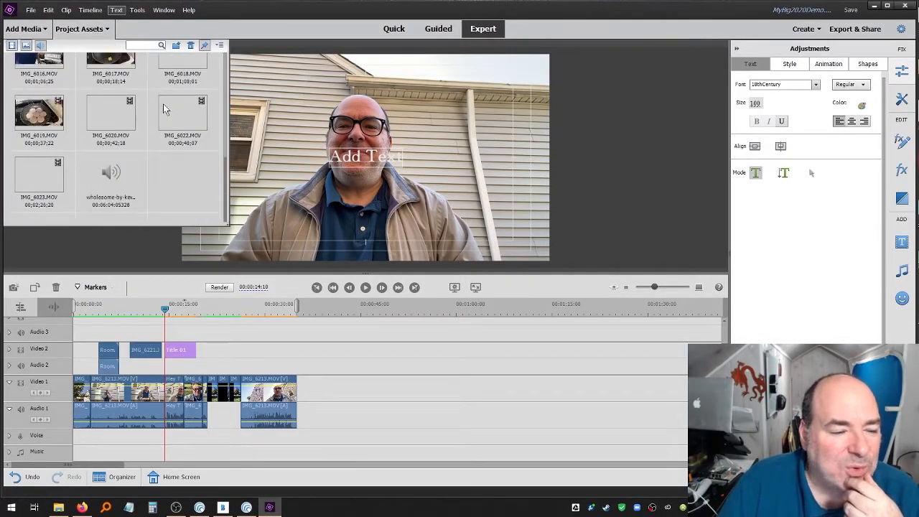
pyautogui.scroll(8, 164, 118)
pyautogui.scroll(1, 163, 119)
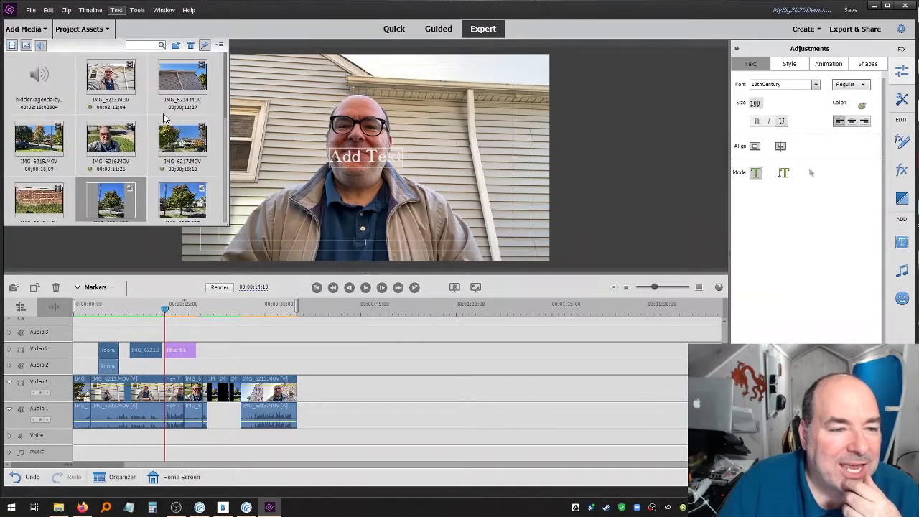
pyautogui.click(110, 30)
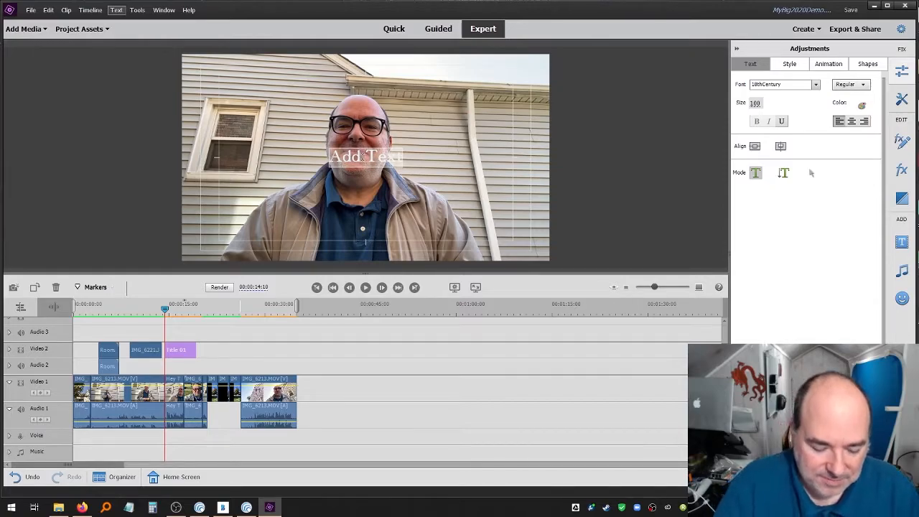
pyautogui.write('Howdy!')
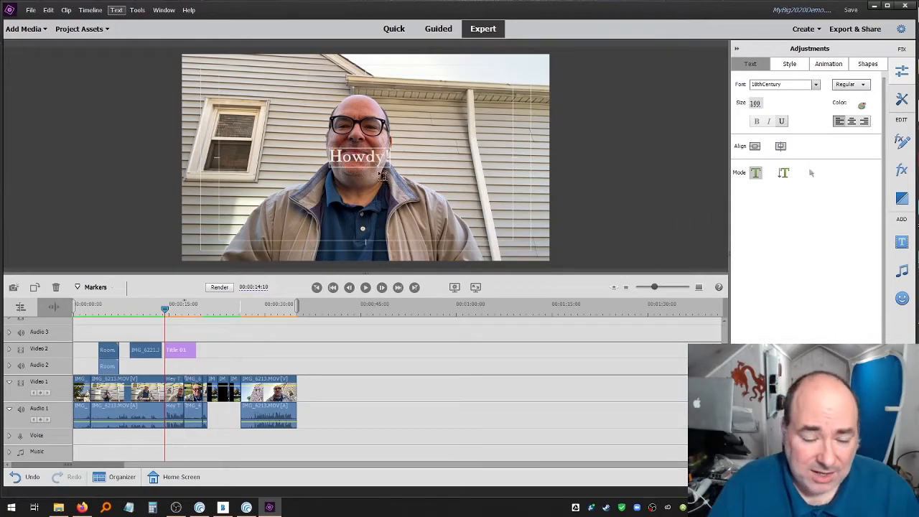
pyautogui.doubleClick(371, 157)
pyautogui.click(621, 153)
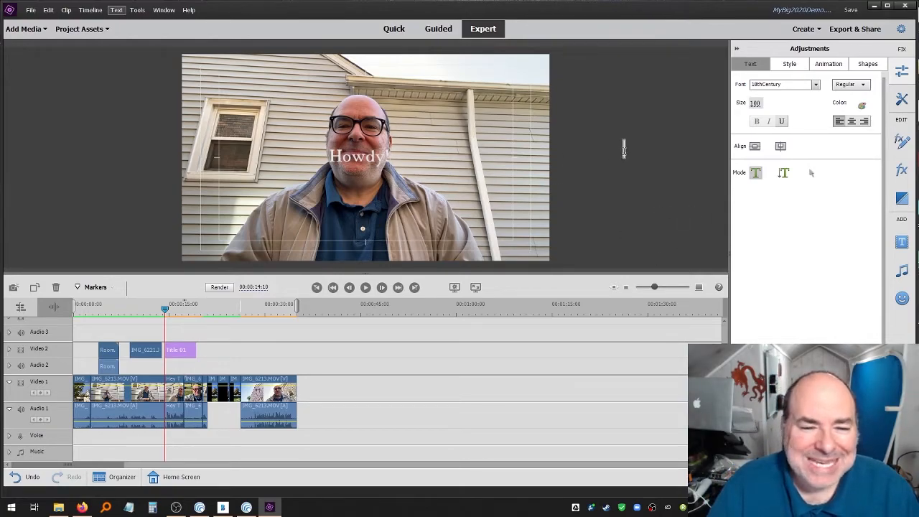
pyautogui.hotkey('ctrl', 'z')
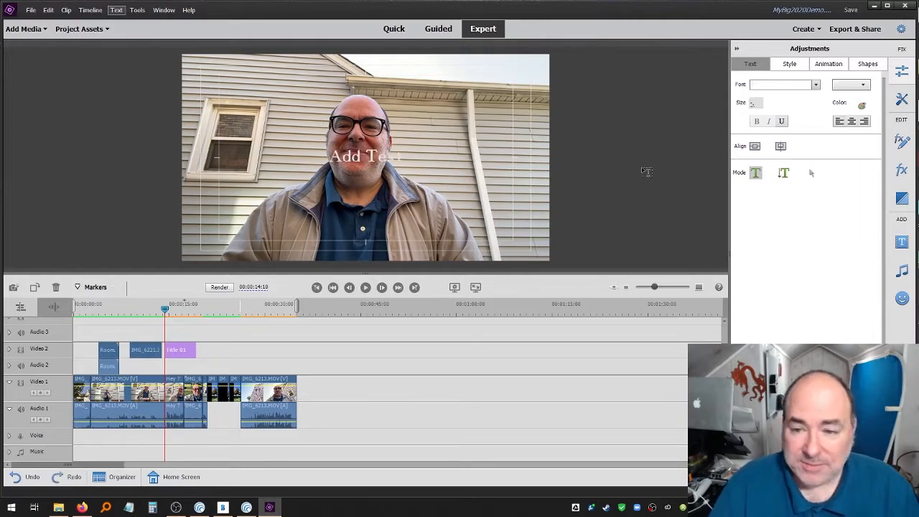
# Replace the title's placeholder text with "Howdy".
pyautogui.click(385, 149)
pyautogui.doubleClick(373, 157)
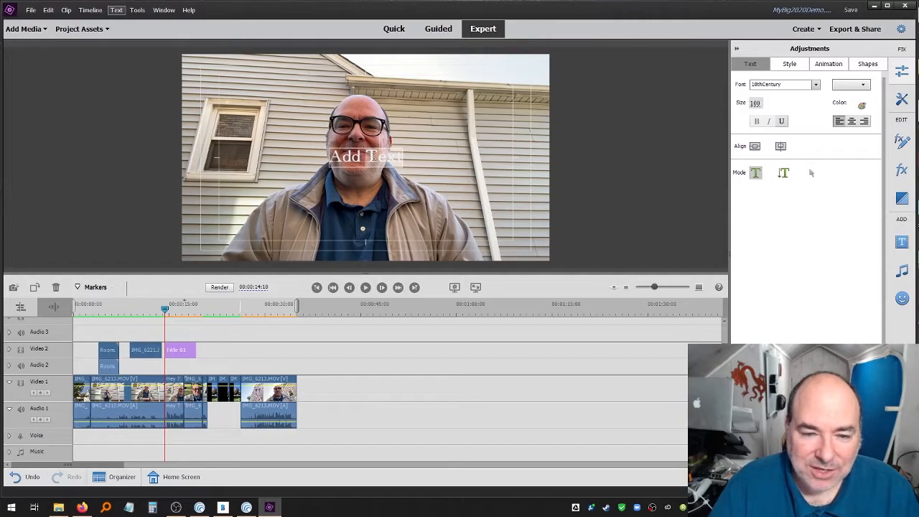
pyautogui.write('Hody')
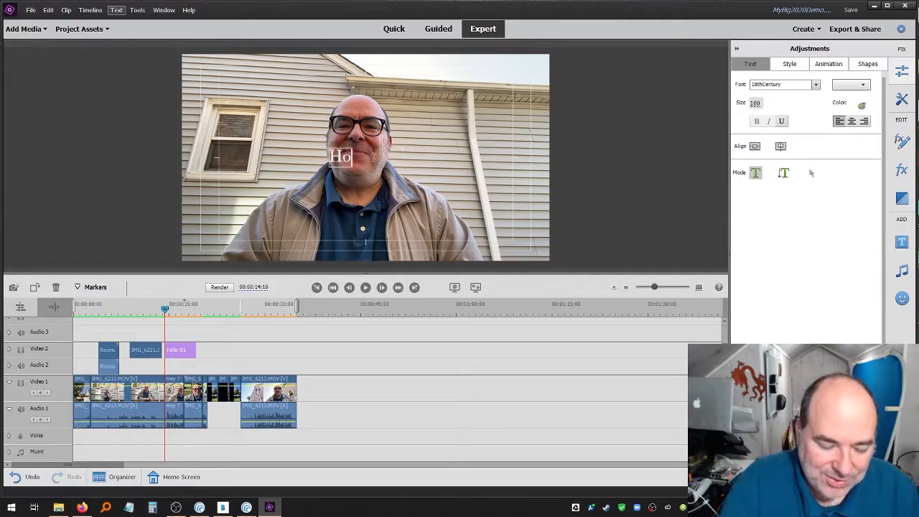
pyautogui.press('BackSpace')
pyautogui.press('BackSpace')
pyautogui.write('wdy')
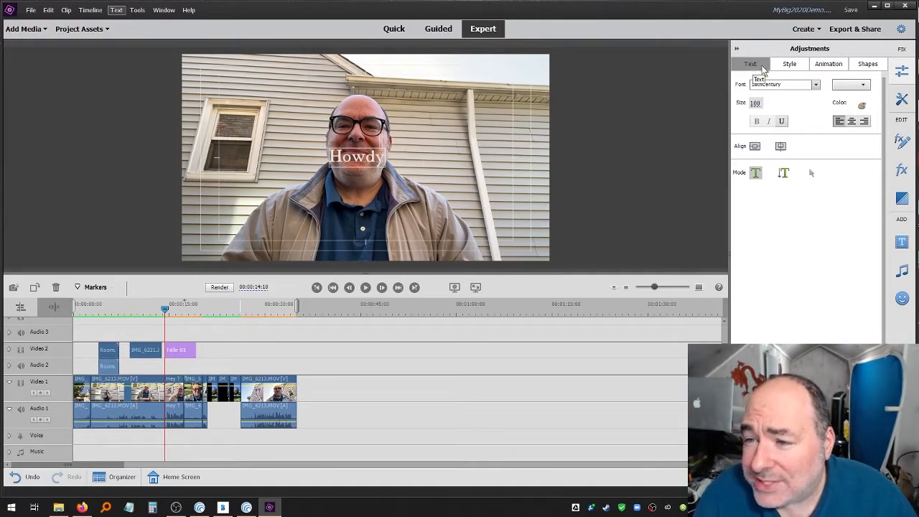
# Move the "Howdy" text off the man's face to the gap between the window and his shoulder, and deselect it.
pyautogui.click(788, 66)
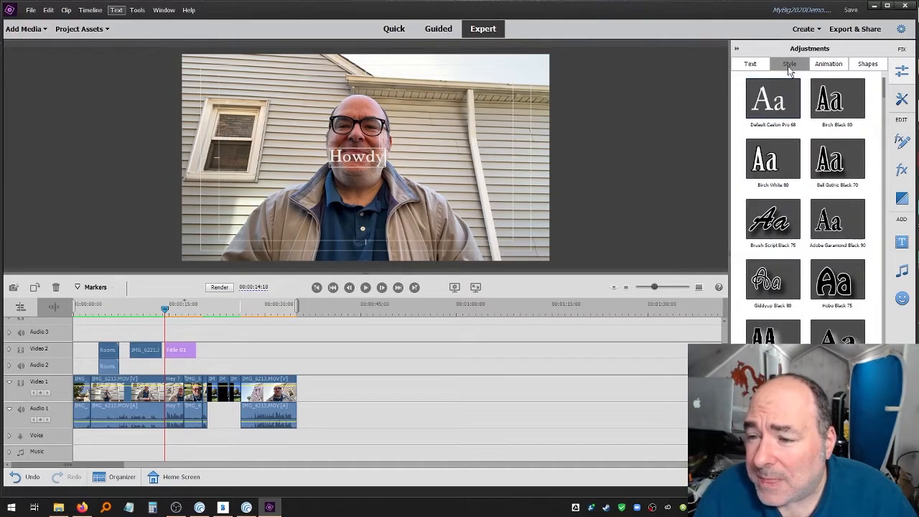
pyautogui.click(831, 68)
pyautogui.click(877, 68)
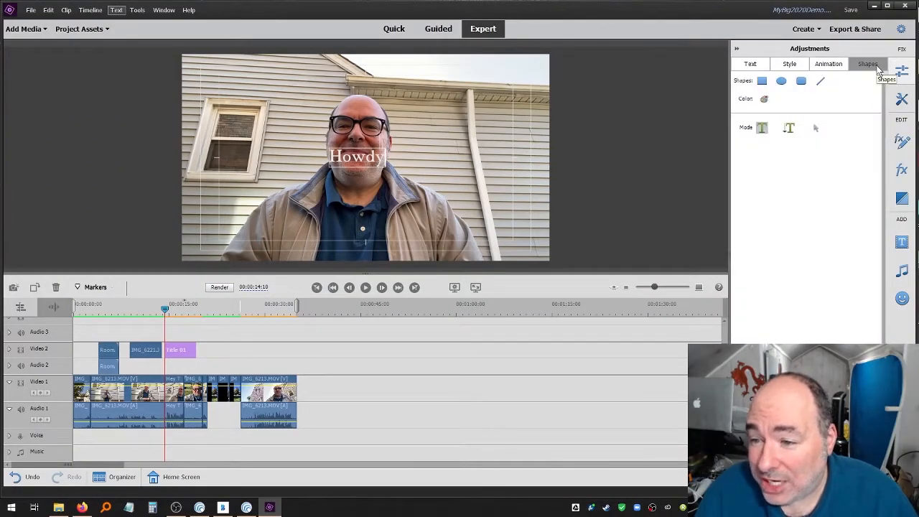
pyautogui.click(815, 131)
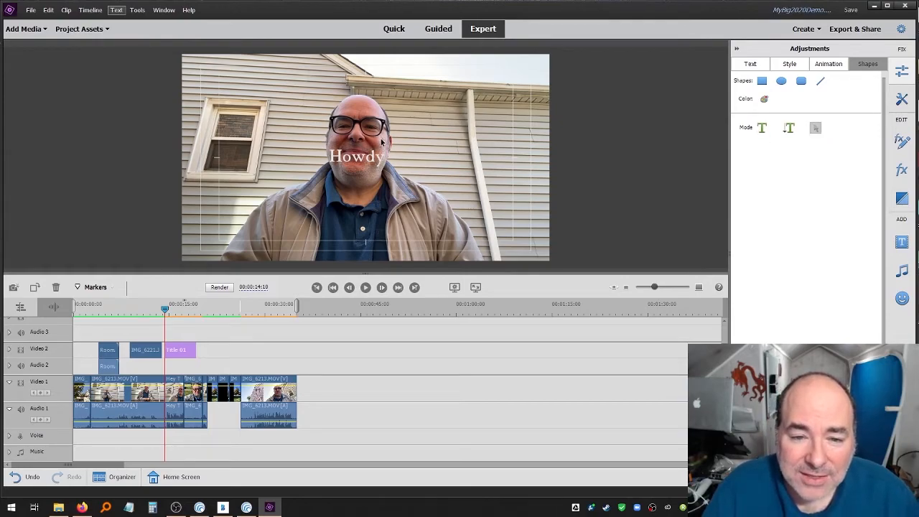
pyautogui.click(376, 156)
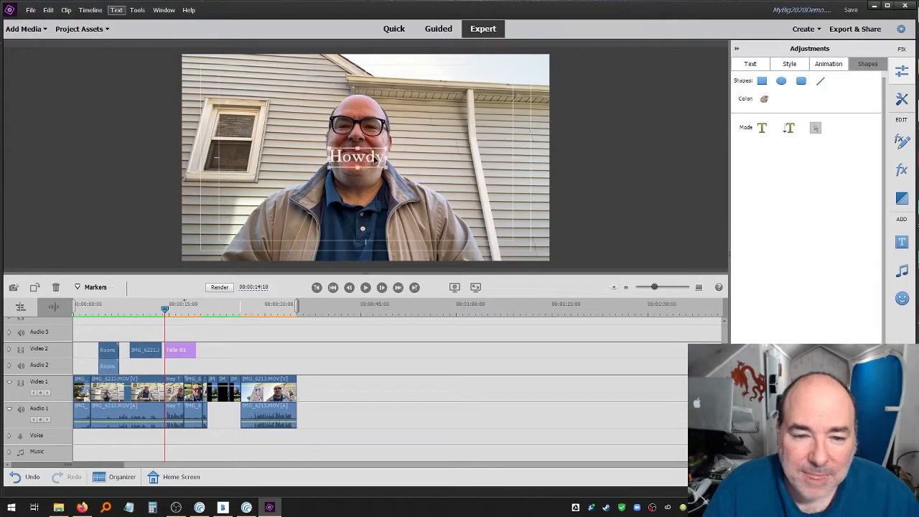
pyautogui.moveTo(338, 164); pyautogui.dragTo(268, 180)
pyautogui.click(386, 116)
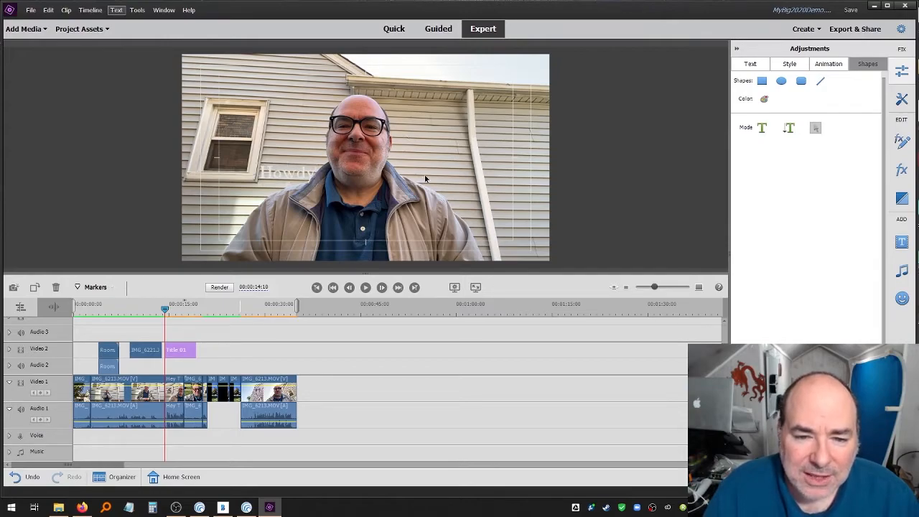
# Move the "Howdy" text onto the siding above the window.
pyautogui.moveTo(293, 174); pyautogui.dragTo(495, 127)
pyautogui.moveTo(426, 135); pyautogui.dragTo(372, 110)
pyautogui.moveTo(273, 93); pyautogui.dragTo(254, 80)
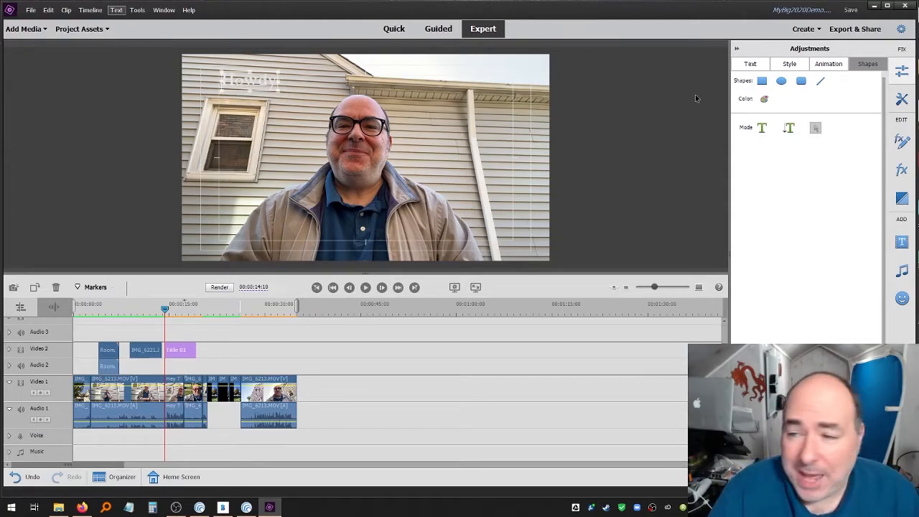
# Set the "Howdy" text's colour to solid black (RGB 0, 0, 0) and keep the text selected.
pyautogui.click(750, 64)
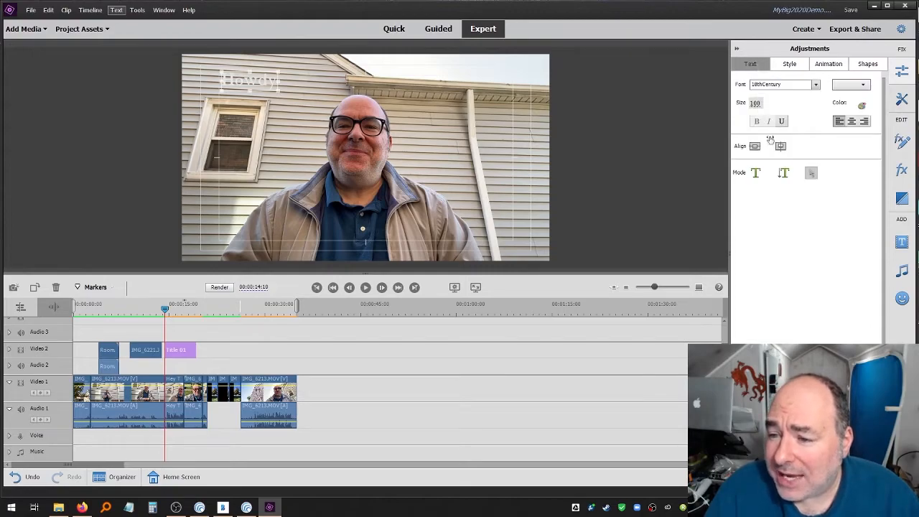
pyautogui.click(861, 105)
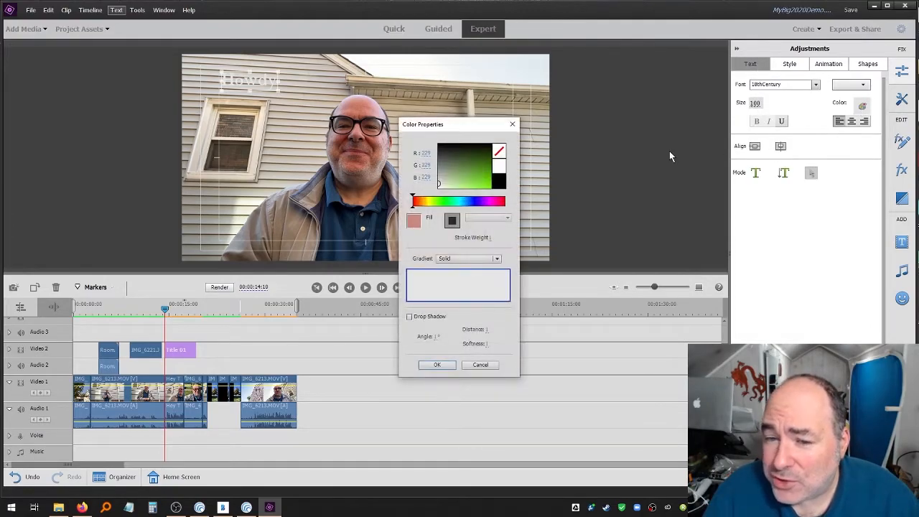
pyautogui.moveTo(462, 171); pyautogui.dragTo(494, 145)
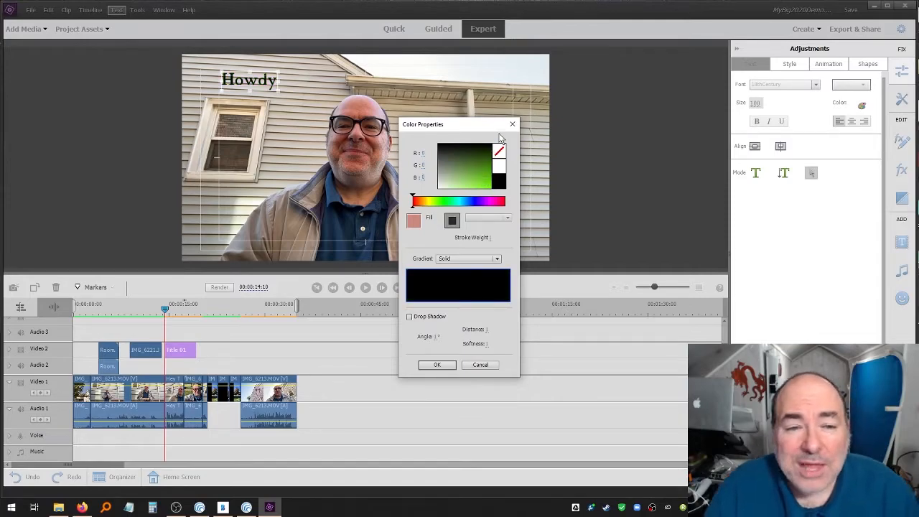
pyautogui.click(512, 124)
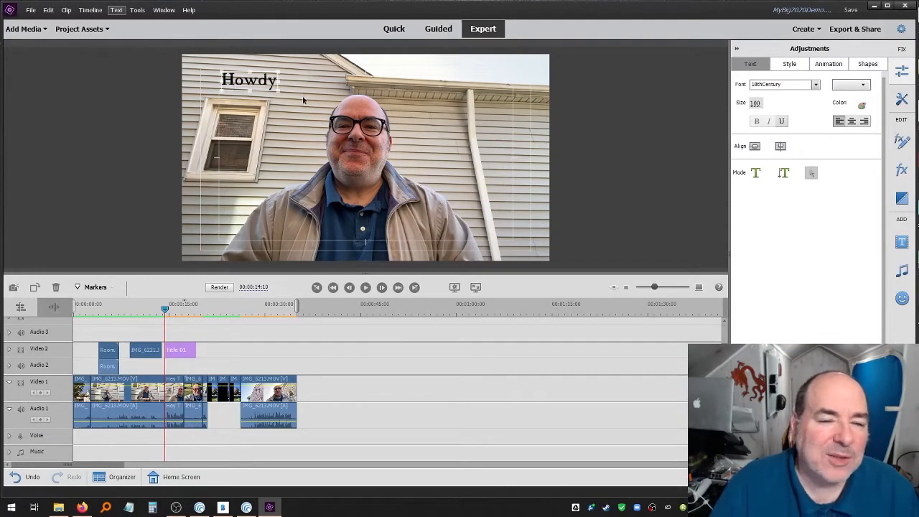
pyautogui.click(297, 98)
pyautogui.click(267, 83)
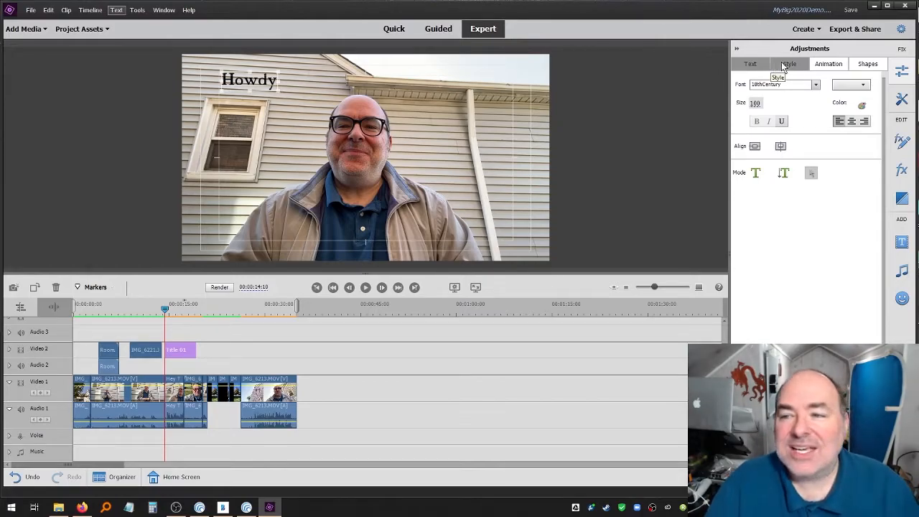
# Try preset text styles on "Howdy", including Default Caslon Pro 68, Birch White 80, Bell Gothic Black 70 and Adobe Garamond Black 90.
pyautogui.click(784, 64)
pyautogui.click(788, 105)
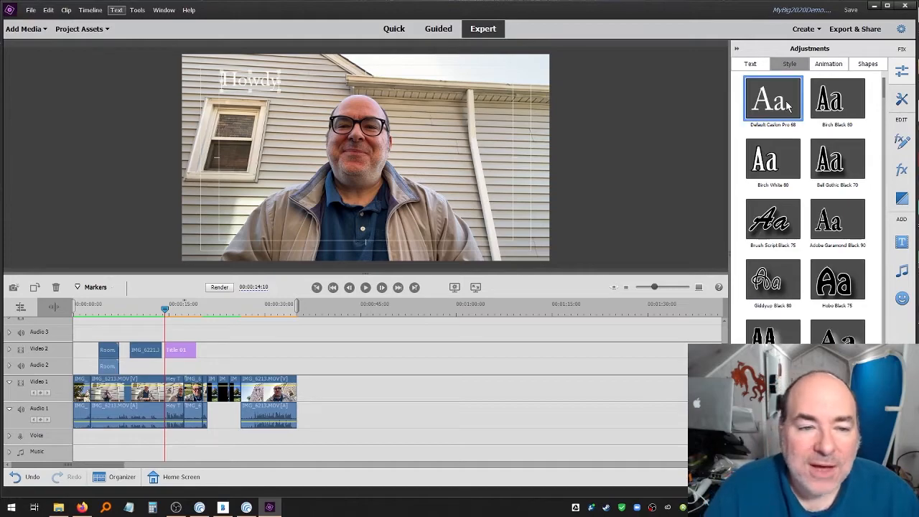
pyautogui.click(817, 106)
pyautogui.click(779, 154)
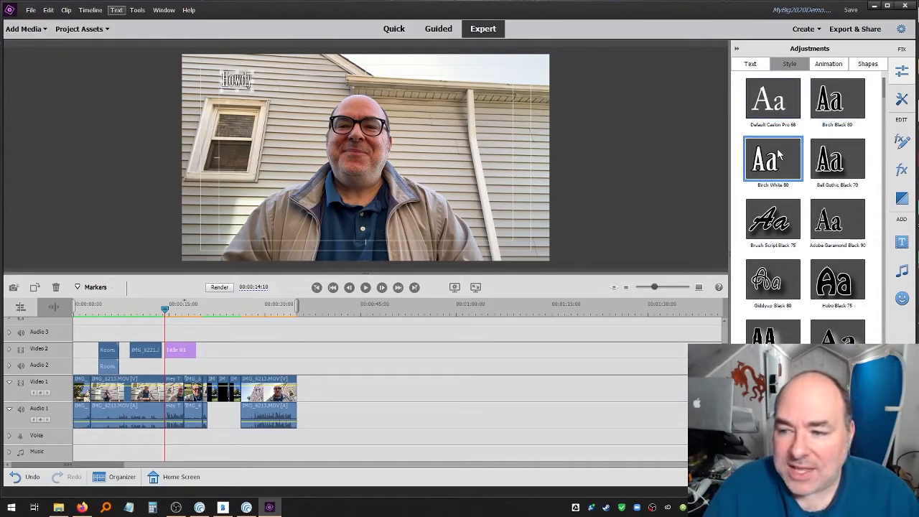
pyautogui.click(829, 163)
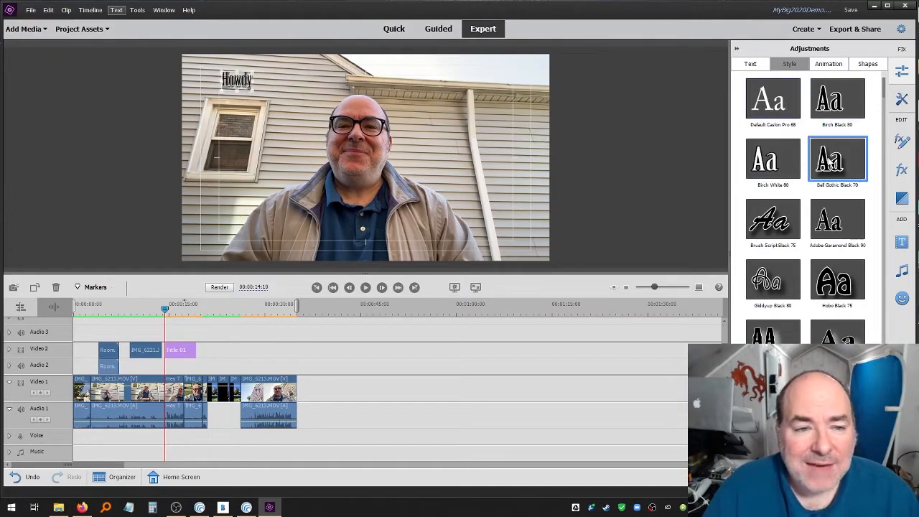
pyautogui.click(796, 219)
pyautogui.click(821, 226)
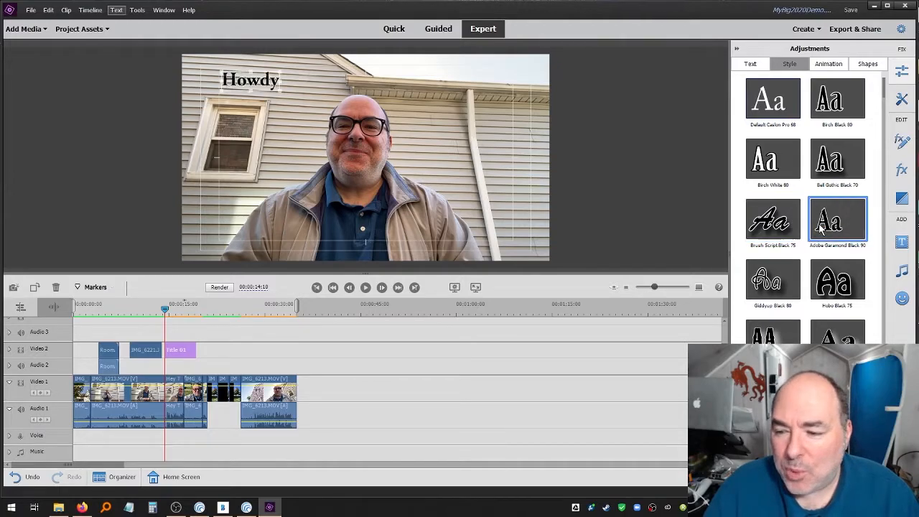
pyautogui.click(835, 280)
pyautogui.click(838, 334)
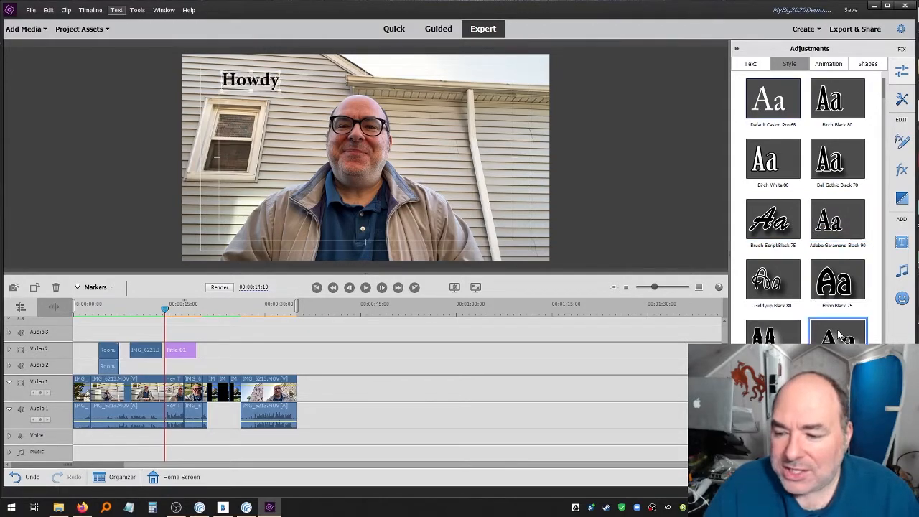
# Try more decorative styles on "Howdy", including CaslonPro Slant Blue 70 and LithosPro White 53, ending with a yellow, dark-outlined Hobo Std style.
pyautogui.scroll(-4, 834, 334)
pyautogui.click(840, 331)
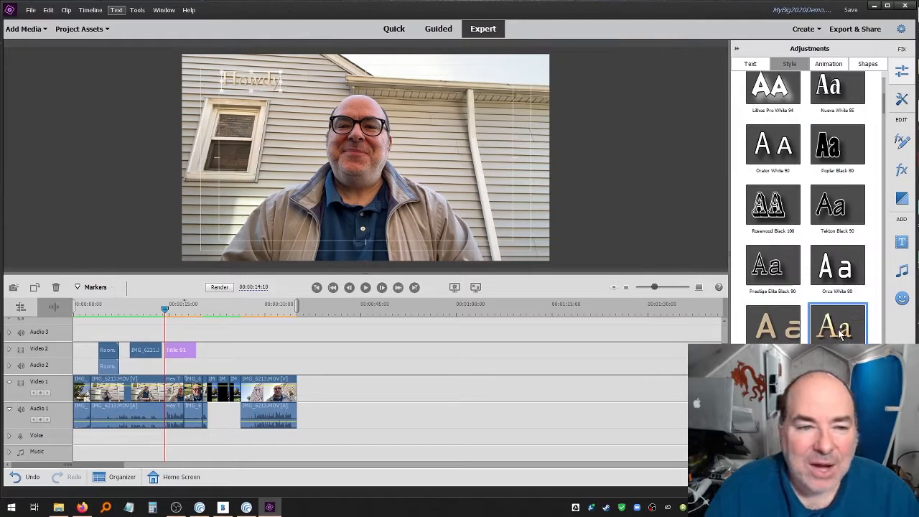
pyautogui.scroll(-4, 805, 208)
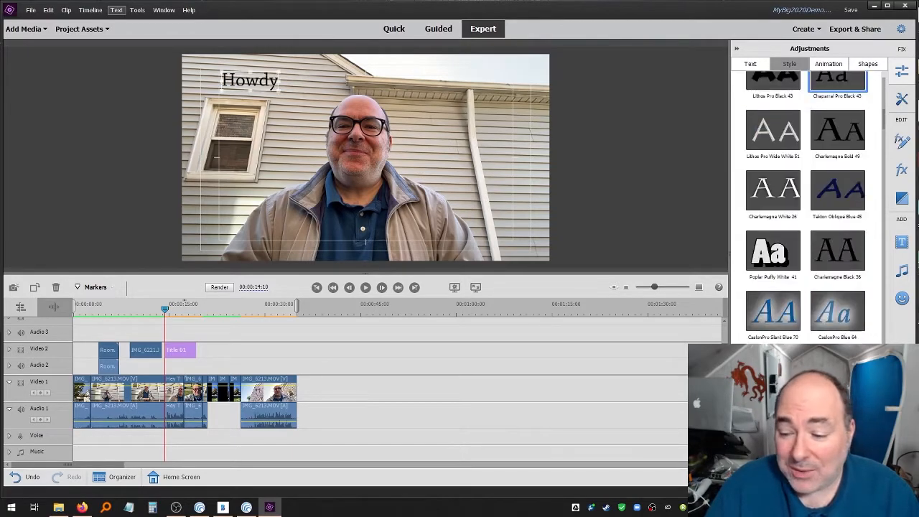
pyautogui.click(784, 330)
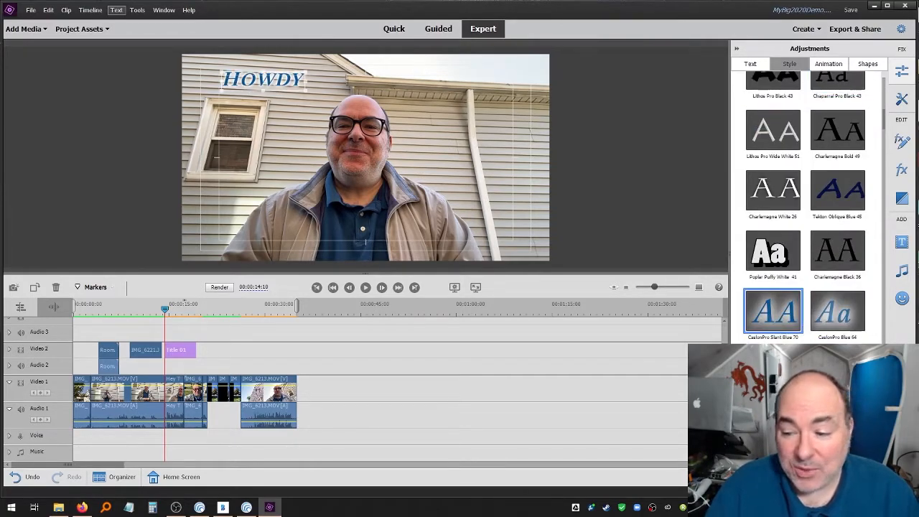
pyautogui.click(832, 366)
pyautogui.scroll(-3, 814, 208)
pyautogui.scroll(-5, 814, 208)
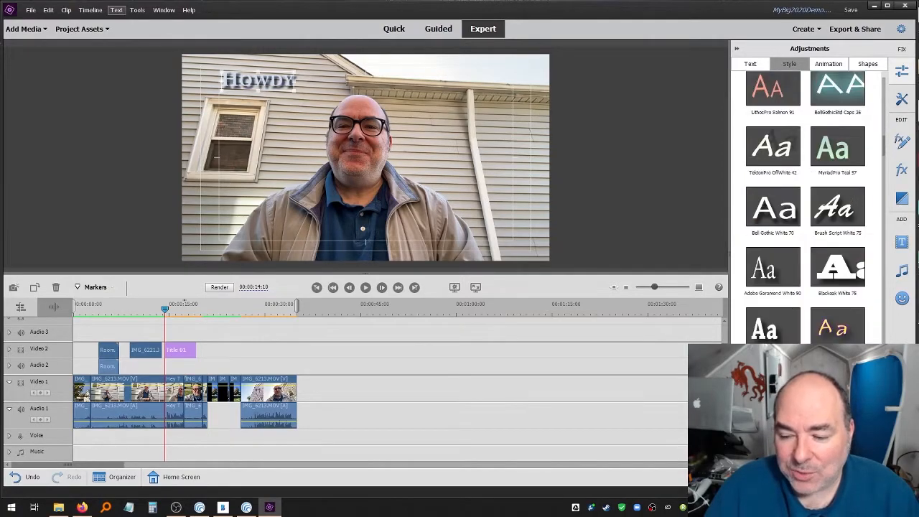
pyautogui.click(837, 388)
pyautogui.scroll(-5, 836, 388)
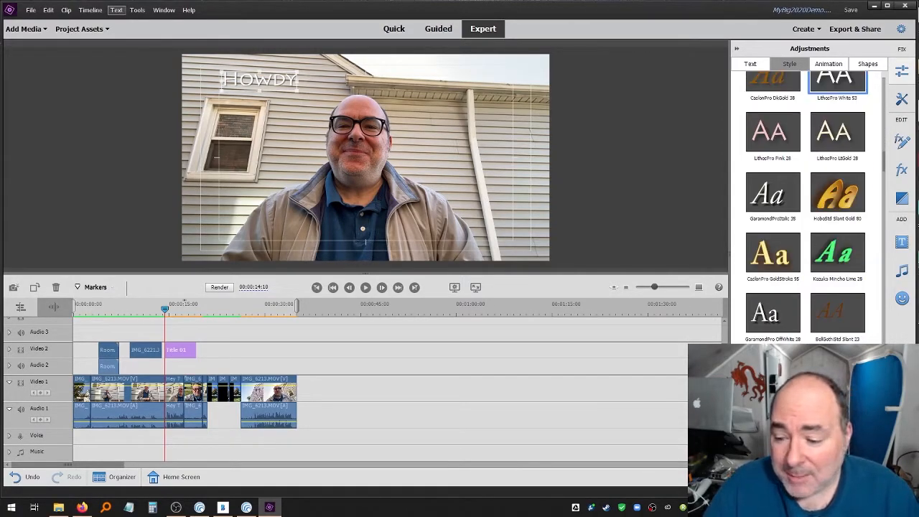
pyautogui.click(837, 388)
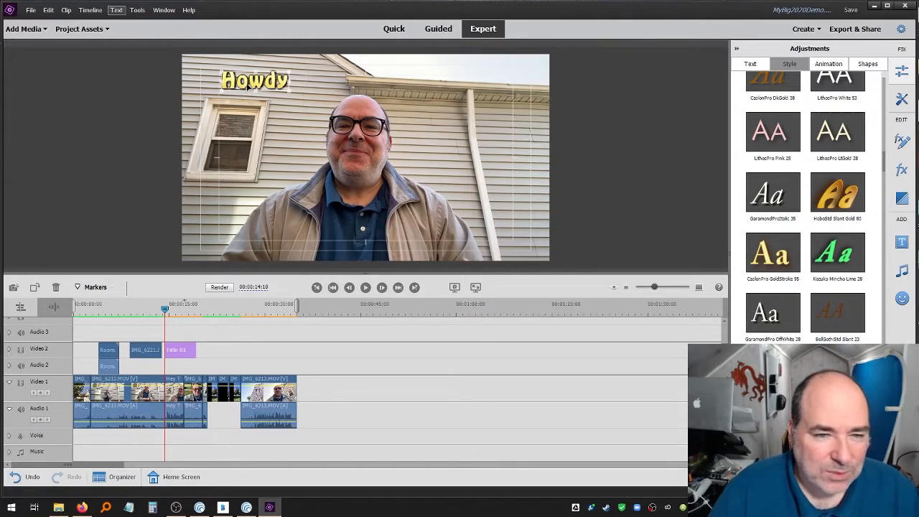
# Move the yellow "Howdy" text down onto the man's shirt and bring up the title's shape options.
pyautogui.moveTo(260, 87); pyautogui.dragTo(359, 228)
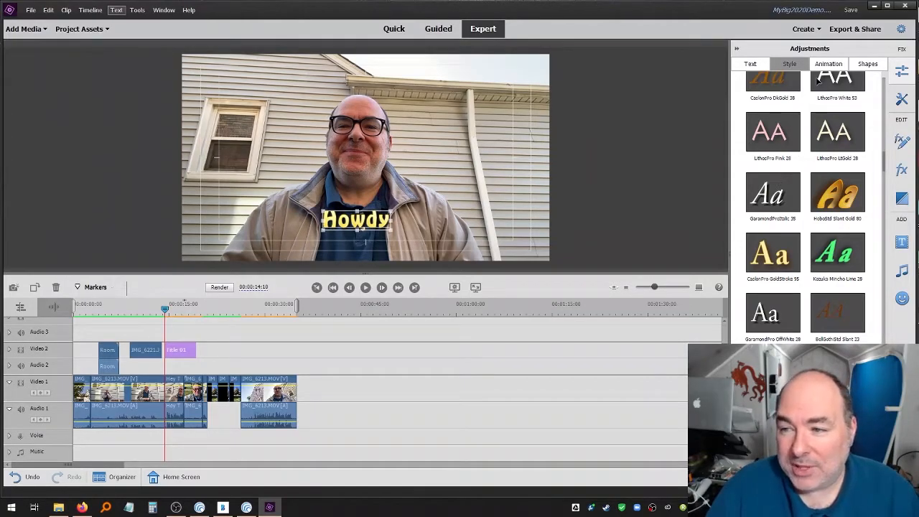
pyautogui.click(764, 63)
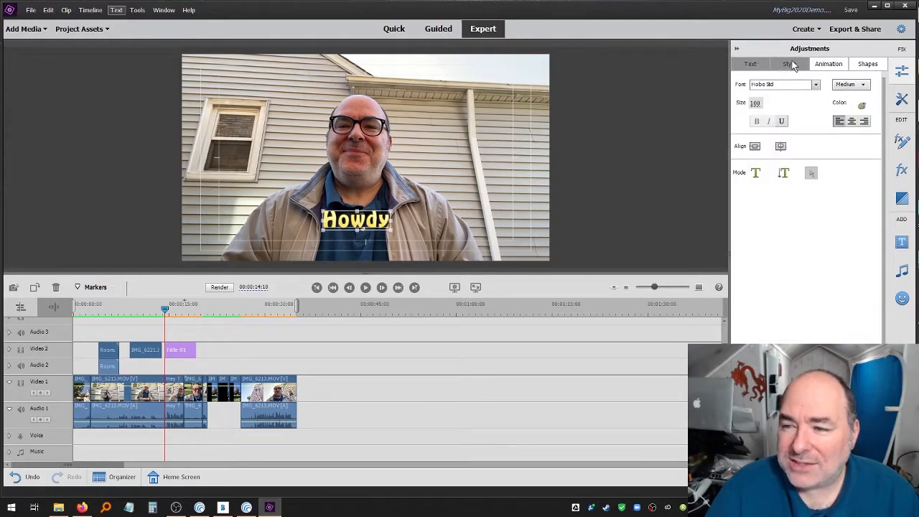
pyautogui.click(789, 64)
pyautogui.click(866, 63)
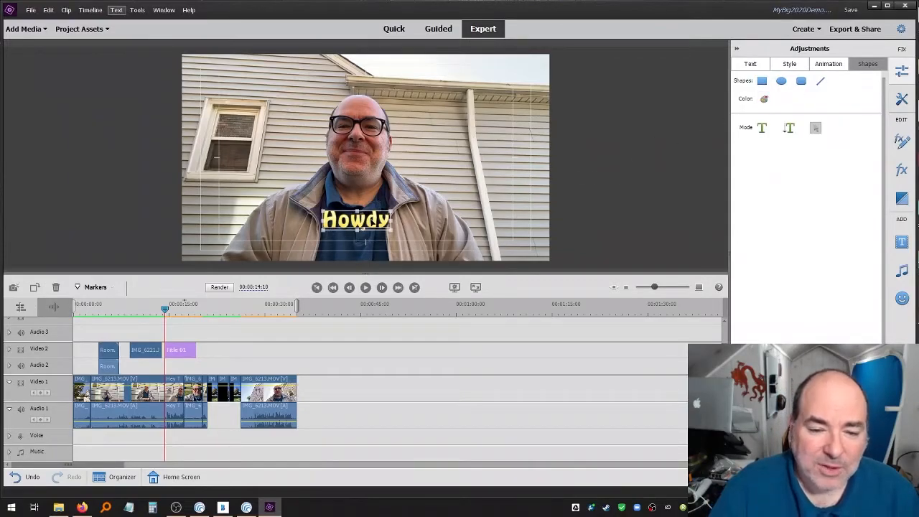
# Delete the styled text, then add new horizontal "Howdy" text and position it above the window.
pyautogui.press('Delete')
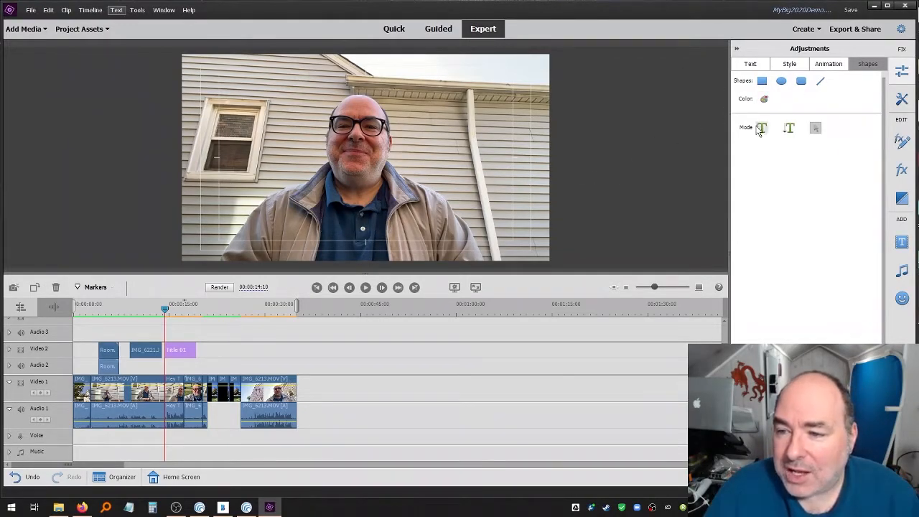
pyautogui.click(752, 65)
pyautogui.click(754, 174)
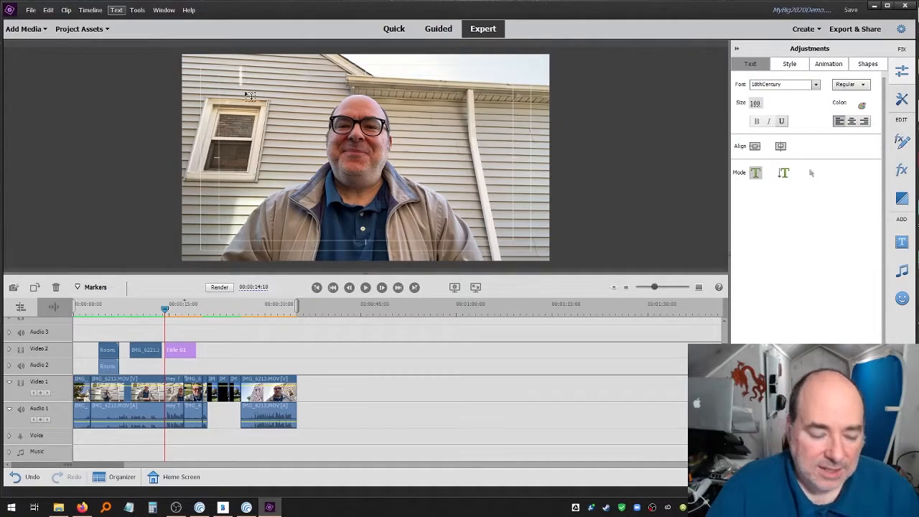
pyautogui.write('Howd')
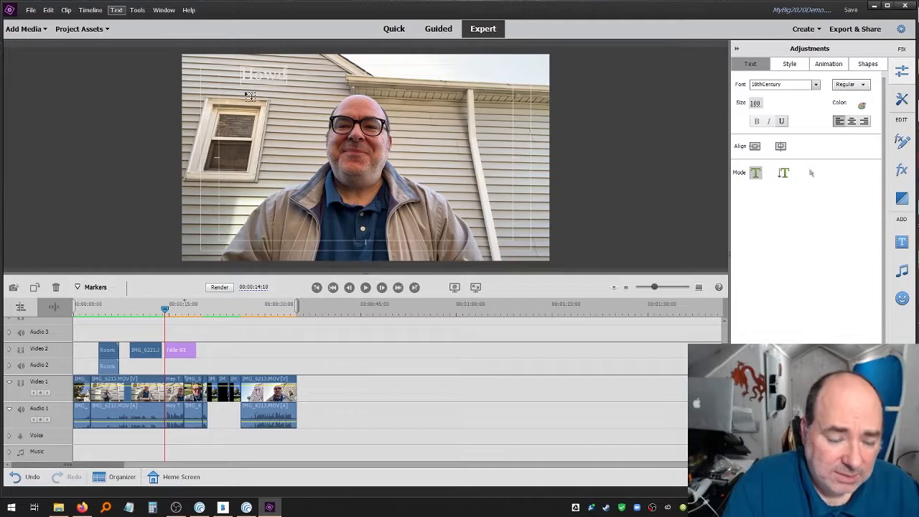
pyautogui.write('y')
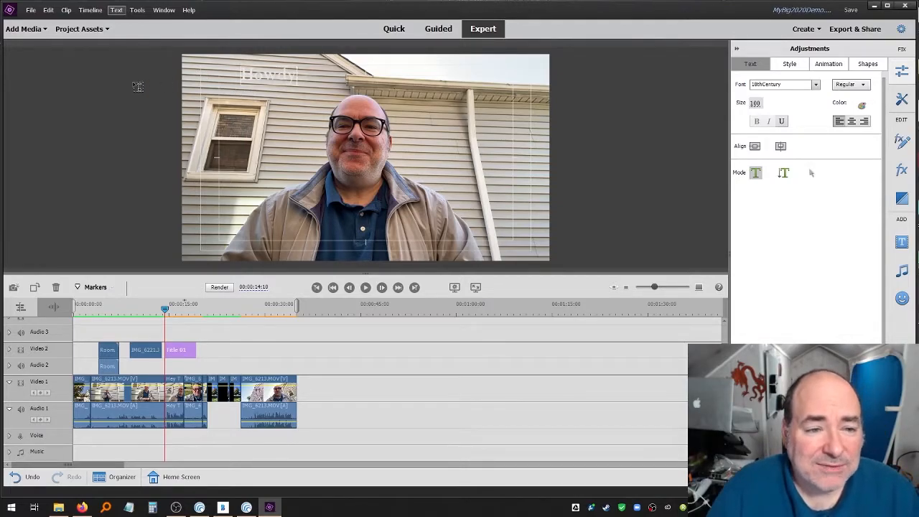
pyautogui.click(811, 173)
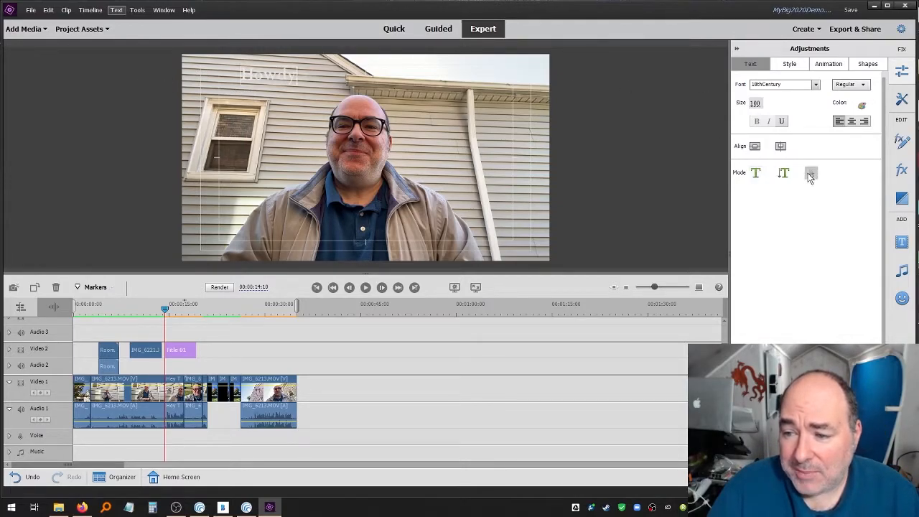
pyautogui.moveTo(283, 81)
pyautogui.mouseDown()
pyautogui.moveTo(279, 91)
pyautogui.moveTo(270, 86)
pyautogui.mouseUp()
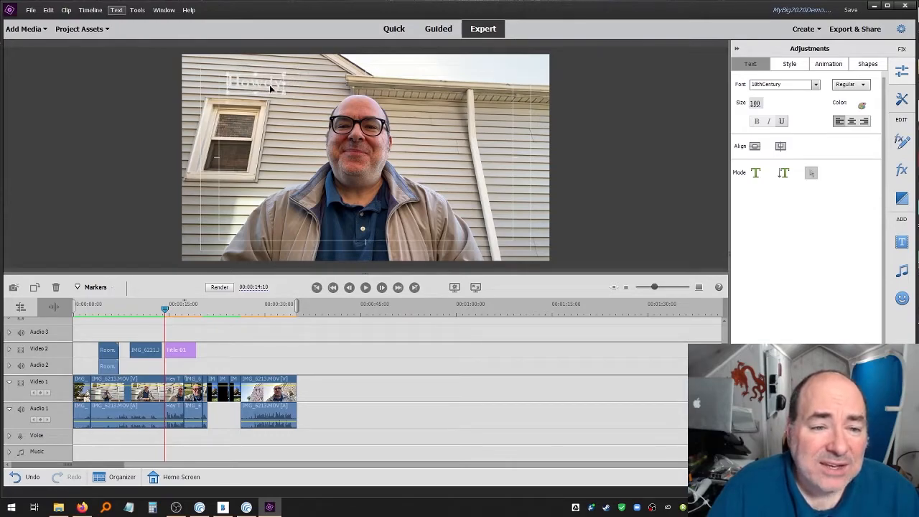
# Draw a rectangle covering the "Howdy" text and fill it with solid black (RGB 0, 0, 0).
pyautogui.click(856, 69)
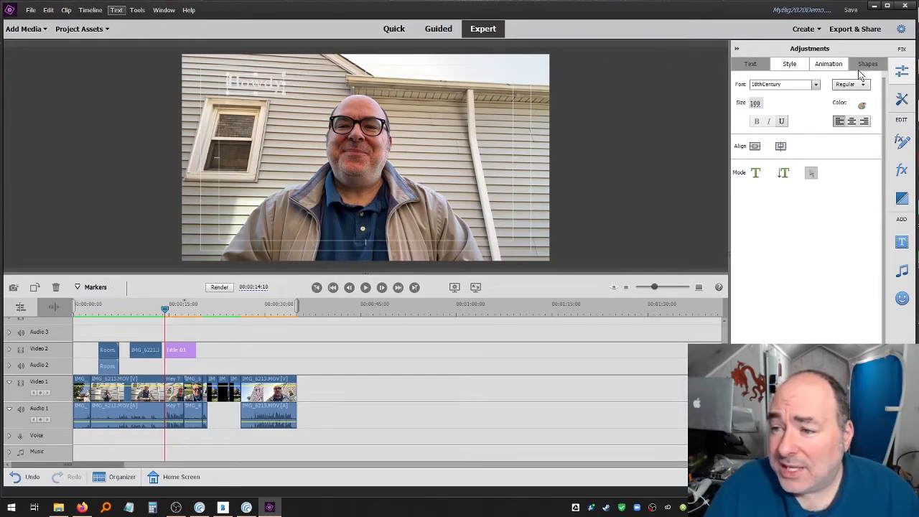
pyautogui.click(761, 80)
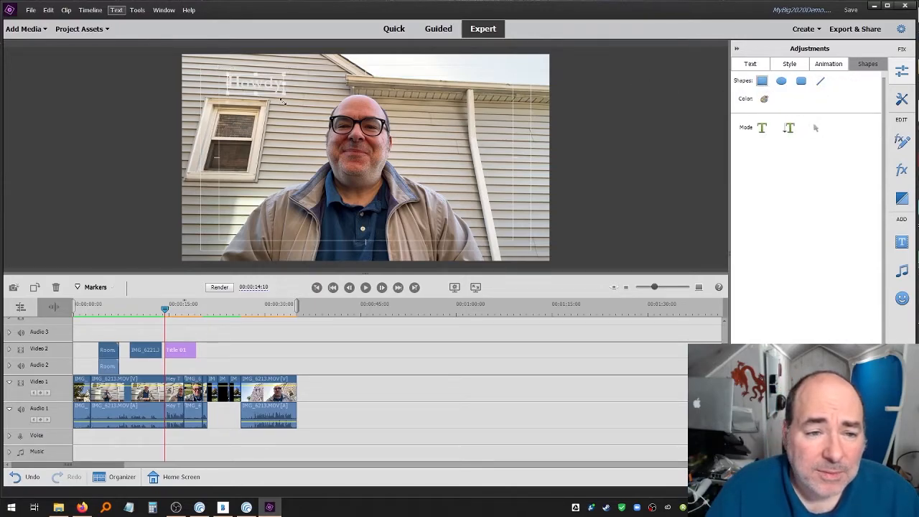
pyautogui.moveTo(281, 101); pyautogui.dragTo(295, 104)
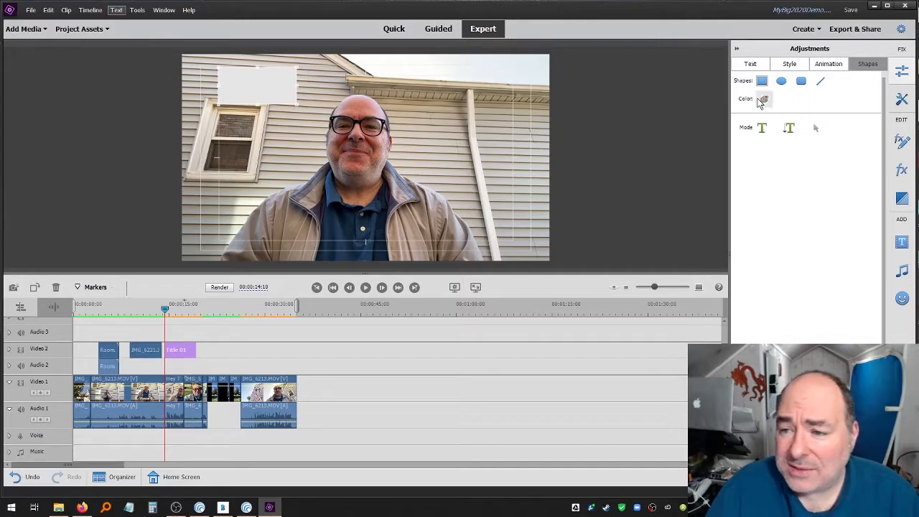
pyautogui.click(763, 99)
pyautogui.moveTo(482, 160); pyautogui.dragTo(487, 151)
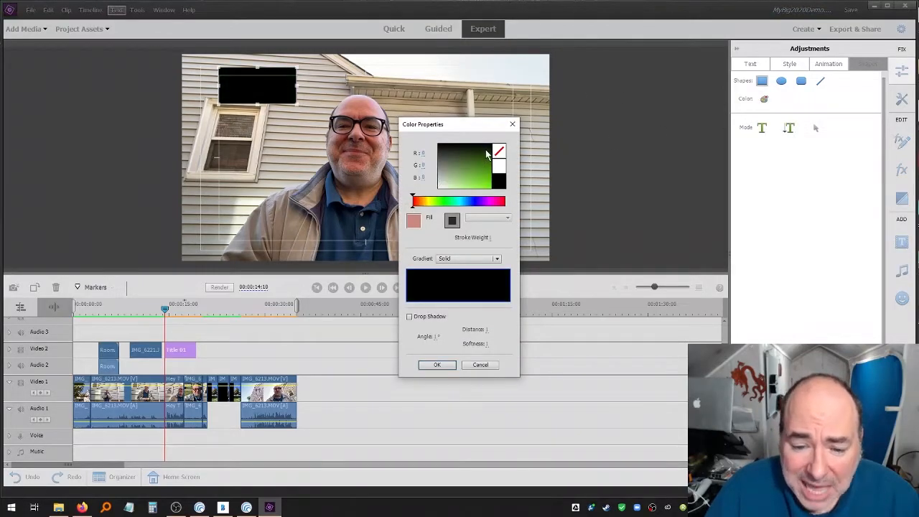
pyautogui.click(436, 366)
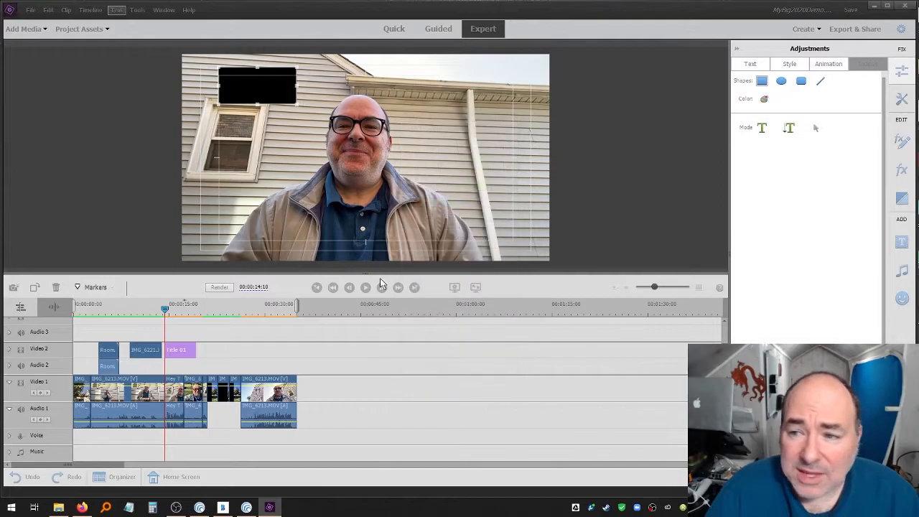
# Send the black rectangle to the back, behind the "Howdy" text, and return to the selection tool.
pyautogui.rightClick(271, 90)
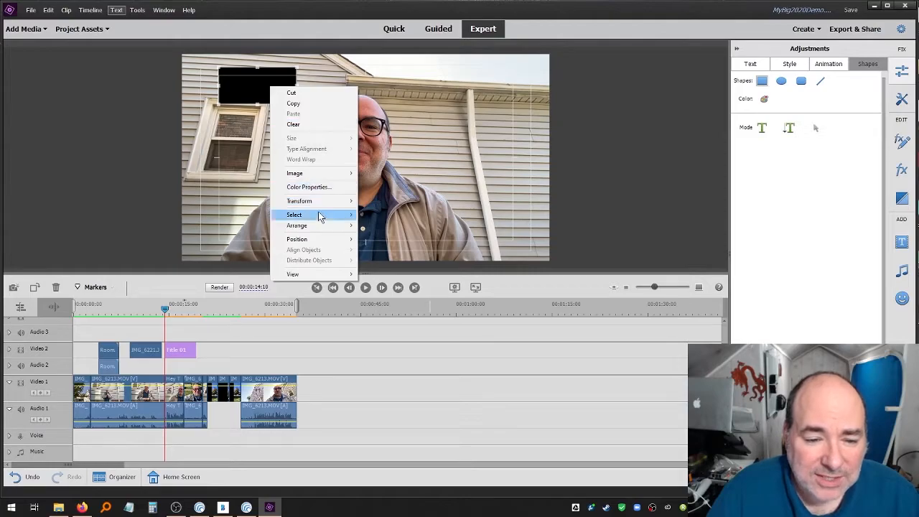
pyautogui.moveTo(361, 227)
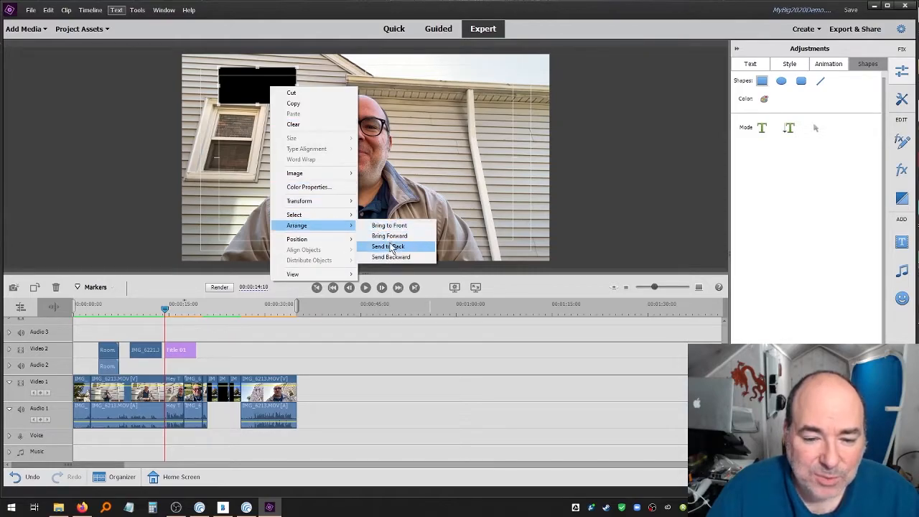
pyautogui.click(386, 246)
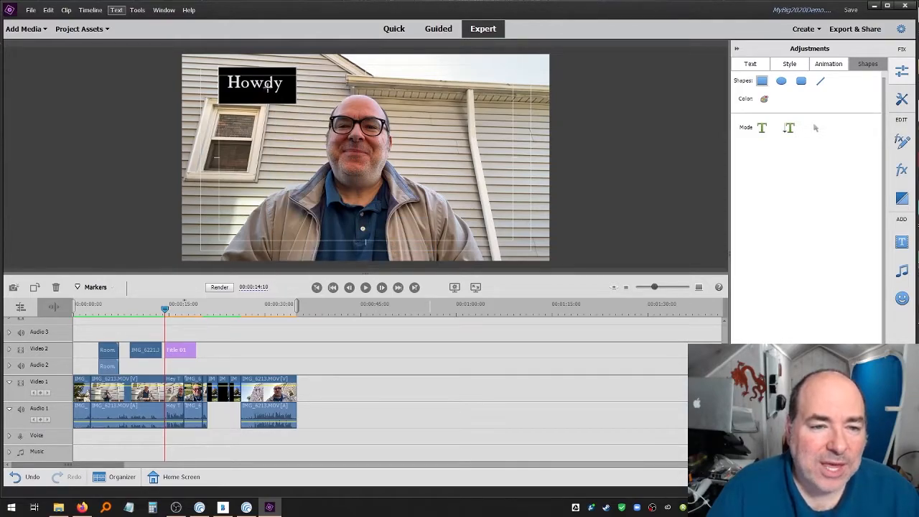
pyautogui.click(815, 128)
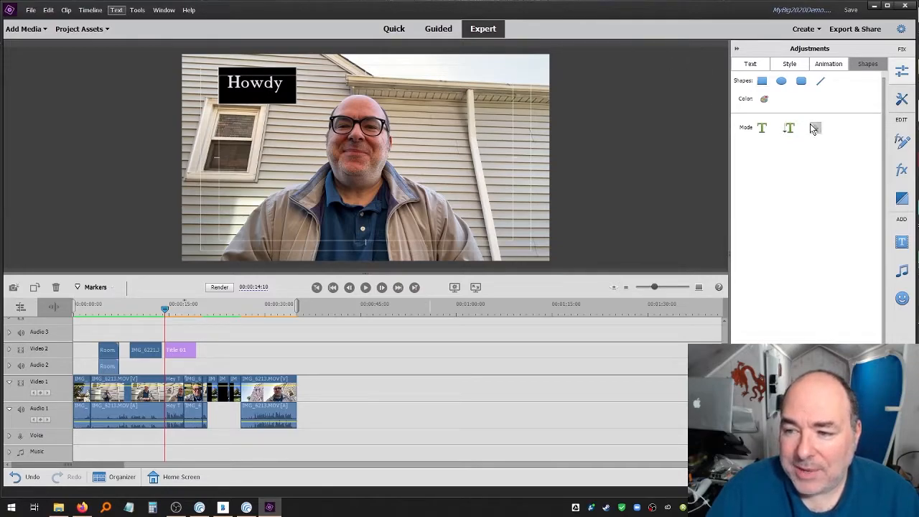
# Move the black rectangle and the "Howdy" text from above the window to the lower-left area of the video frame.
pyautogui.click(252, 89)
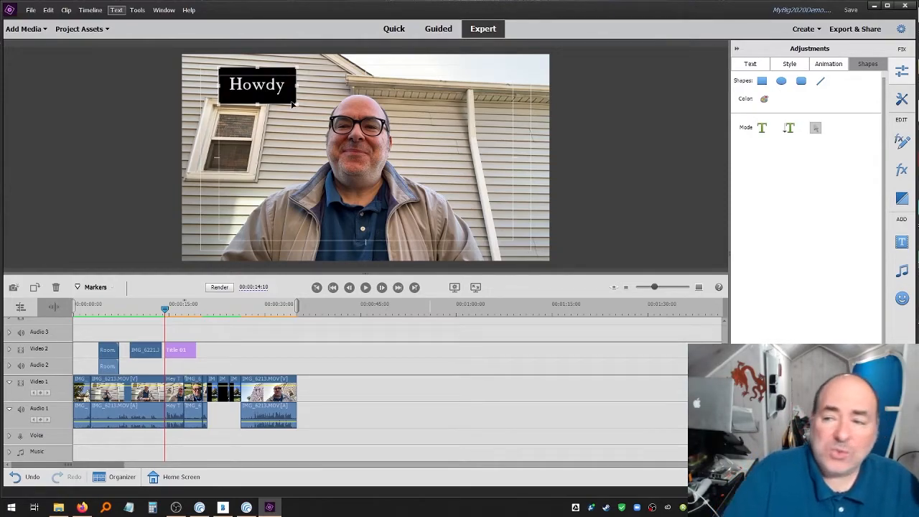
pyautogui.moveTo(291, 104); pyautogui.dragTo(283, 243)
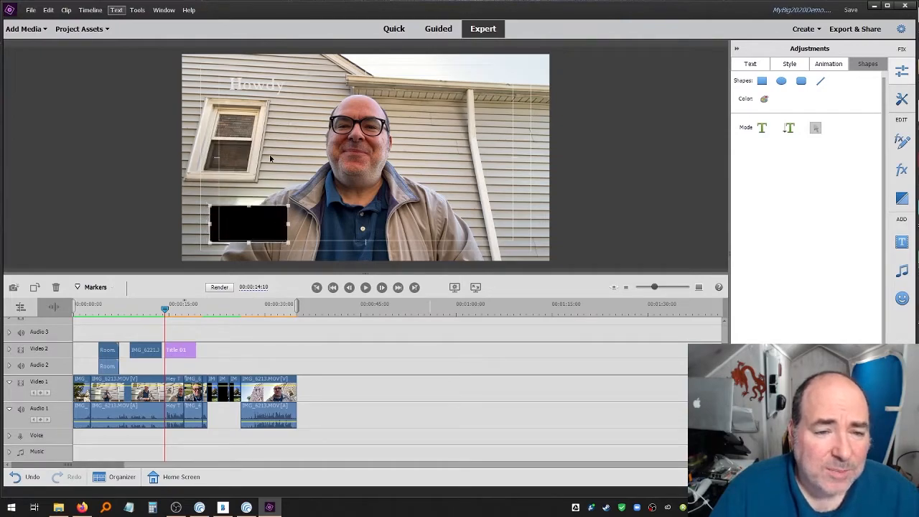
pyautogui.click(271, 91)
pyautogui.moveTo(265, 174); pyautogui.dragTo(264, 221)
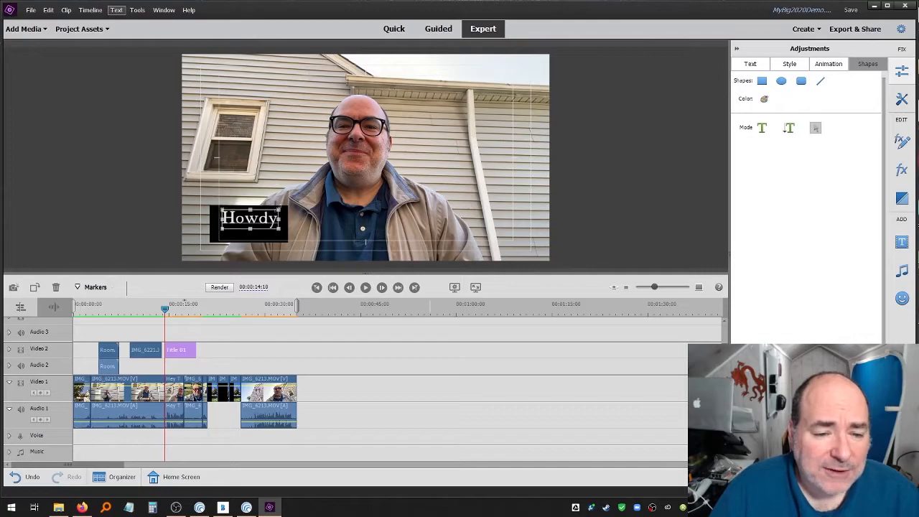
# Try to stretch the "Howdy" text well beyond the black rectangle by its corner, and undo the resize.
pyautogui.moveTo(289, 189); pyautogui.dragTo(264, 198)
pyautogui.moveTo(326, 203); pyautogui.dragTo(351, 201)
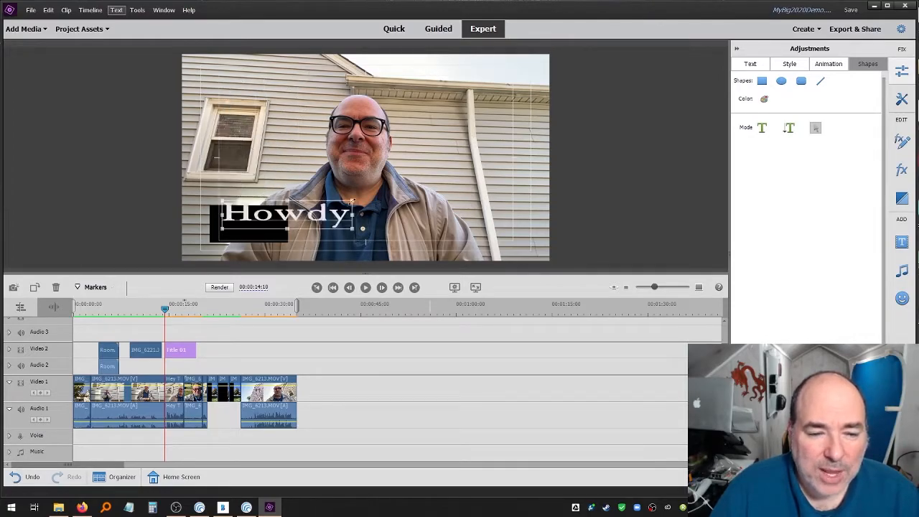
pyautogui.hotkey('ctrl', 'z')
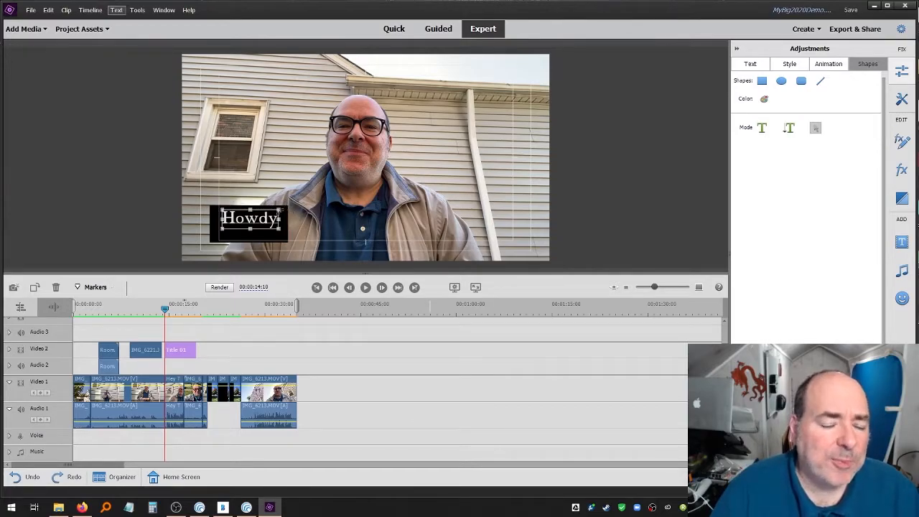
# Enlarge the "Howdy" text slightly and center it inside the black rectangle.
pyautogui.moveTo(279, 212); pyautogui.dragTo(439, 123)
pyautogui.moveTo(262, 196); pyautogui.dragTo(267, 226)
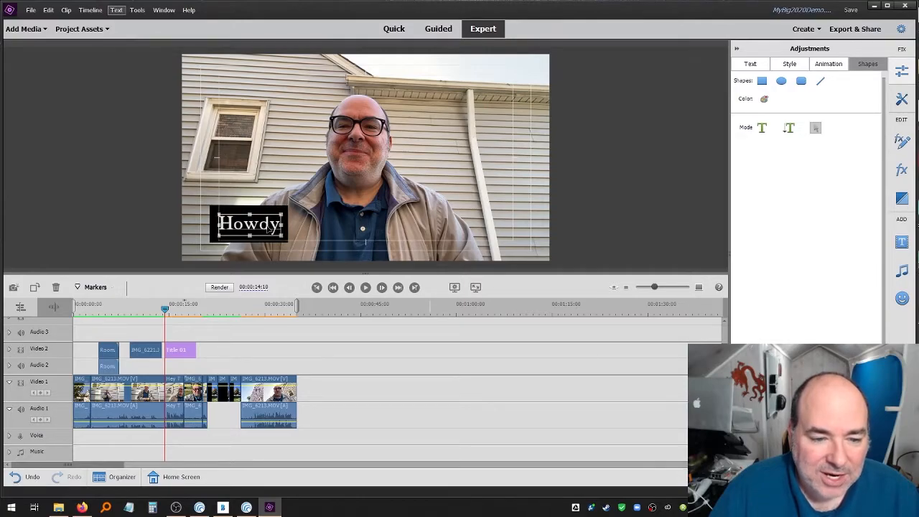
pyautogui.click(275, 211)
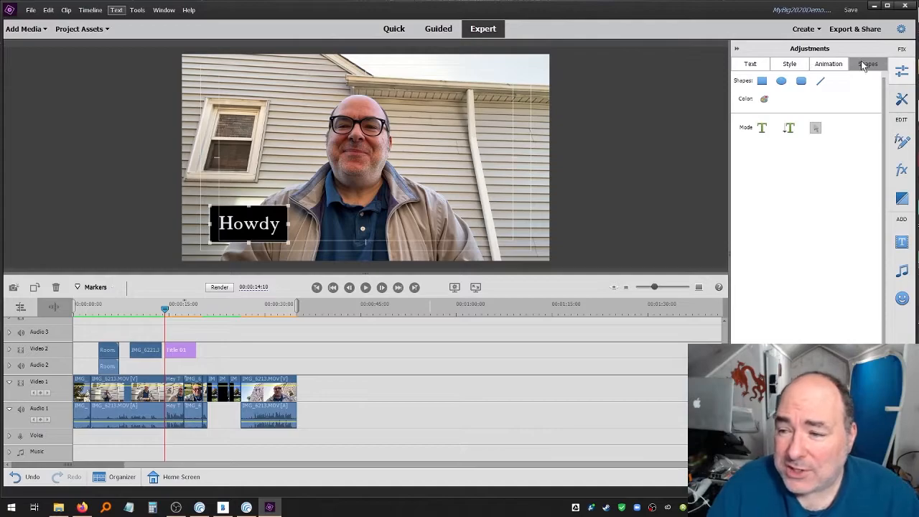
pyautogui.click(753, 65)
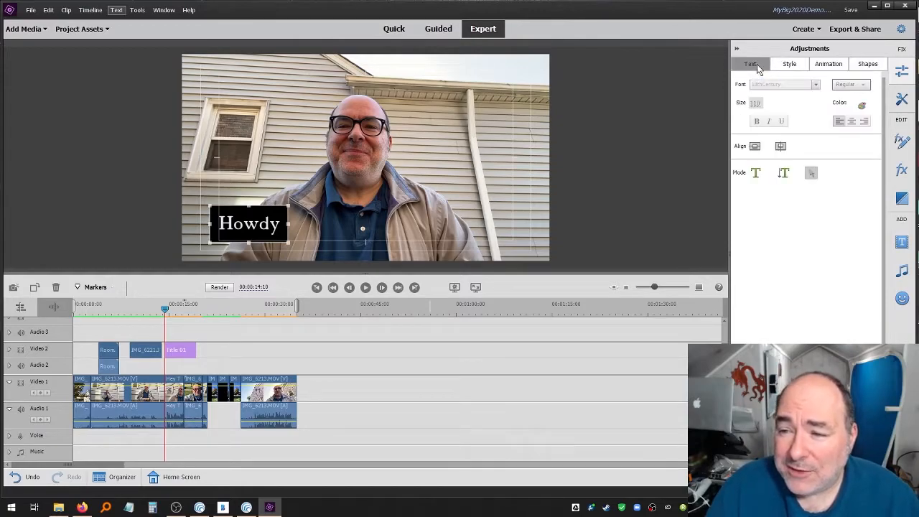
pyautogui.click(865, 64)
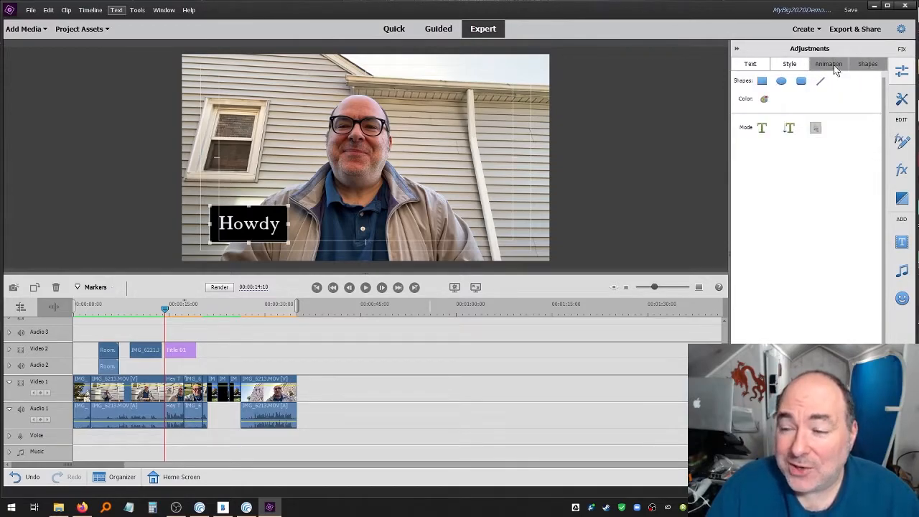
pyautogui.click(833, 64)
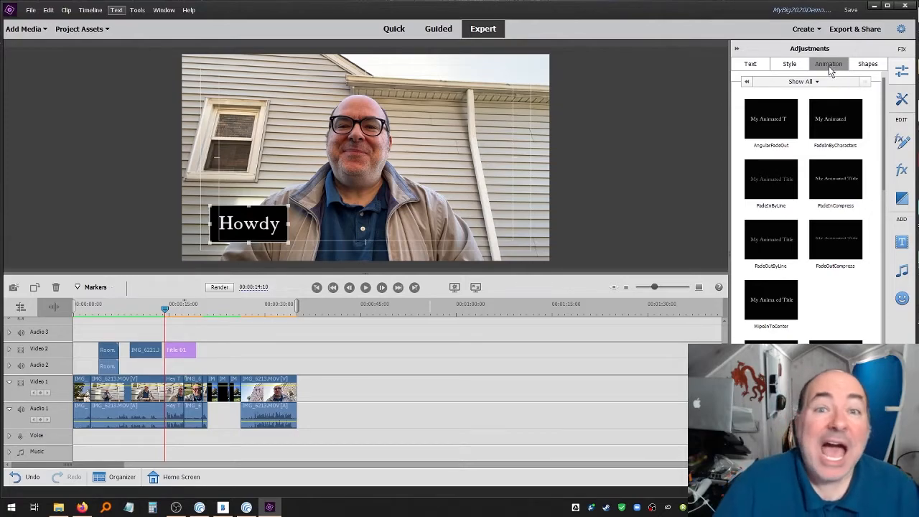
pyautogui.click(754, 66)
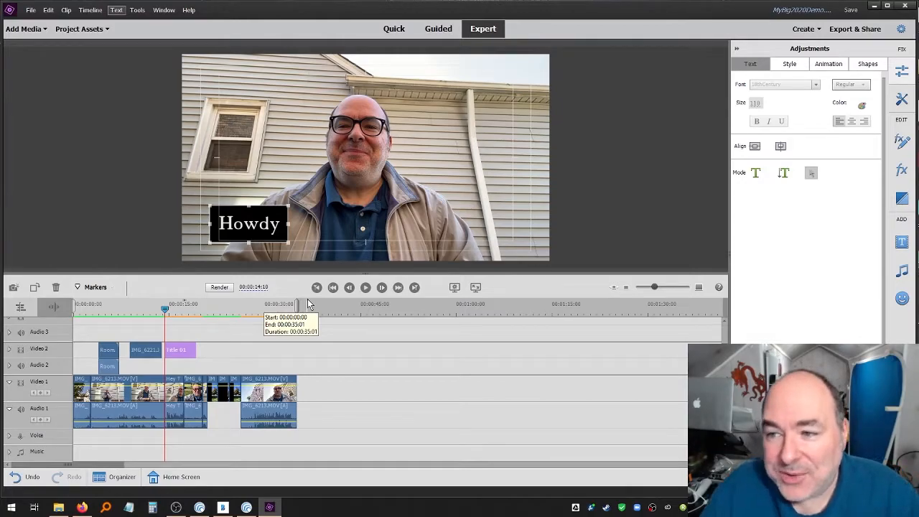
# Shorten the "Howdy" title on Video 2 to end with the clip beneath it, and play back that section.
pyautogui.click(339, 331)
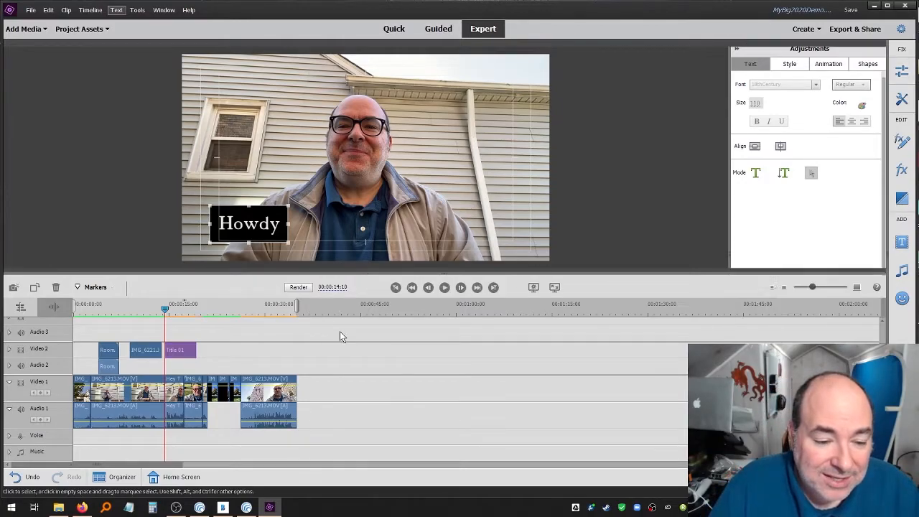
pyautogui.click(175, 351)
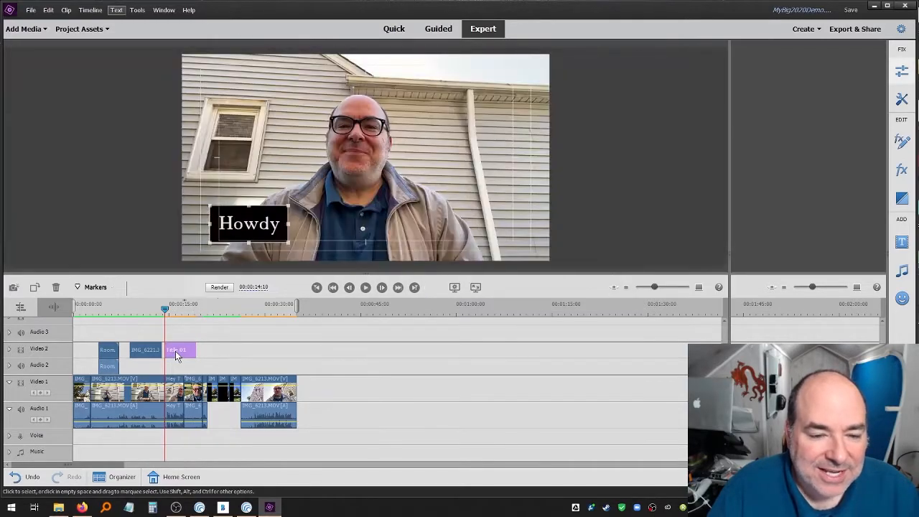
pyautogui.click(272, 333)
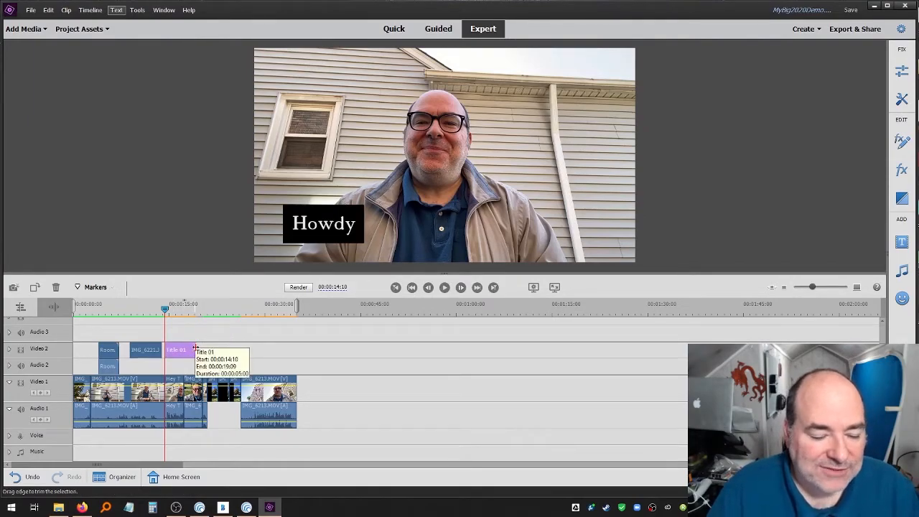
pyautogui.moveTo(195, 347)
pyautogui.mouseDown()
pyautogui.moveTo(410, 348)
pyautogui.moveTo(184, 352)
pyautogui.mouseUp()
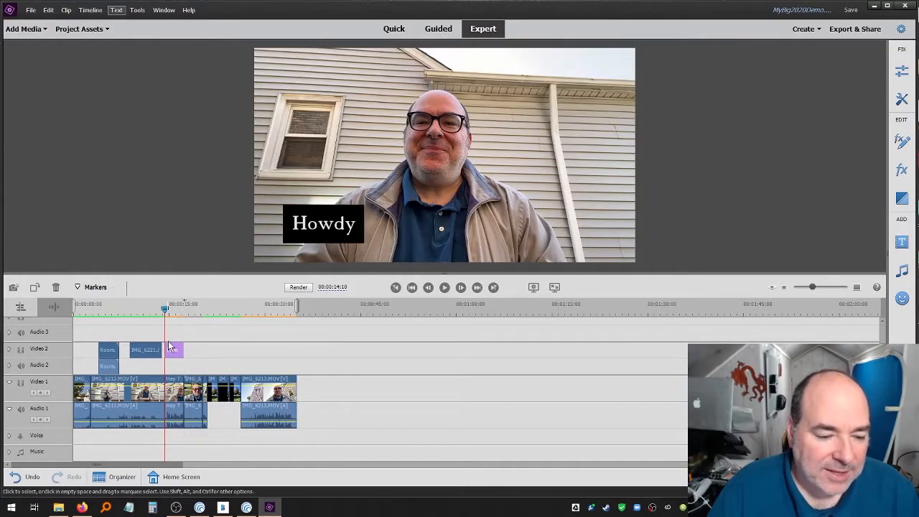
pyautogui.moveTo(165, 306); pyautogui.dragTo(165, 309)
pyautogui.press('space')
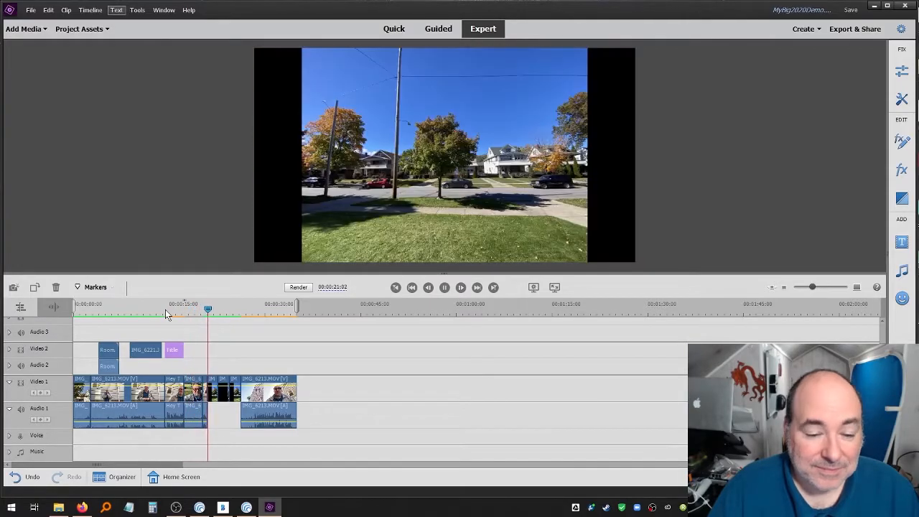
pyautogui.press('space')
# Place another copy of Title 01 from the project assets on Video 2 above the last IMG_6213.MOV clip, and show it in the monitor.
pyautogui.click(173, 350)
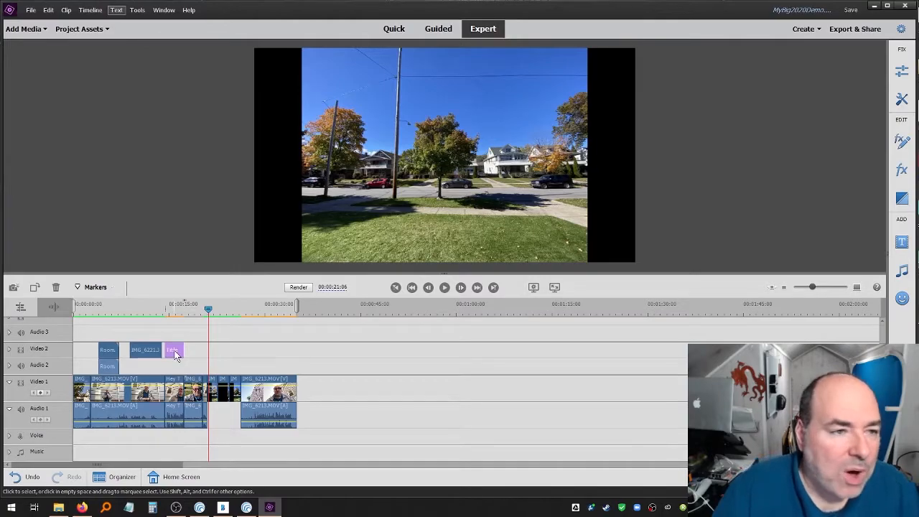
pyautogui.click(94, 29)
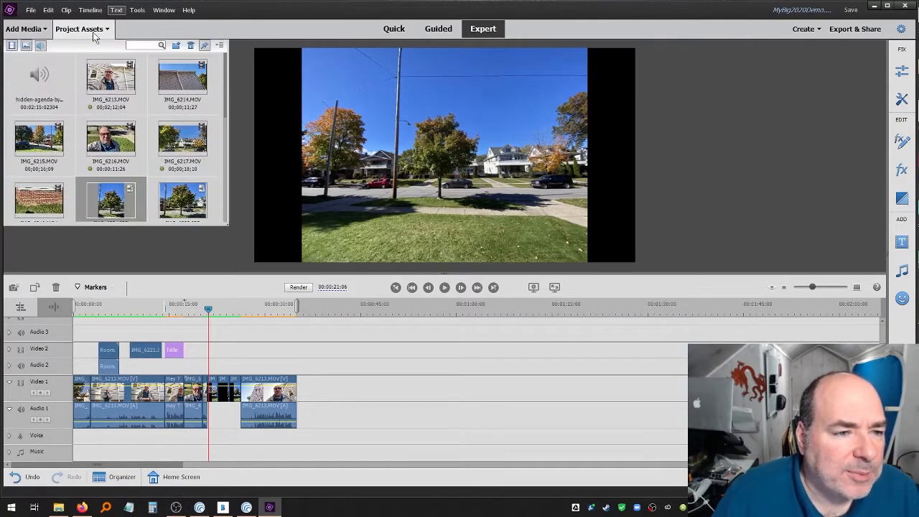
pyautogui.scroll(-2, 122, 81)
pyautogui.scroll(-2, 122, 81)
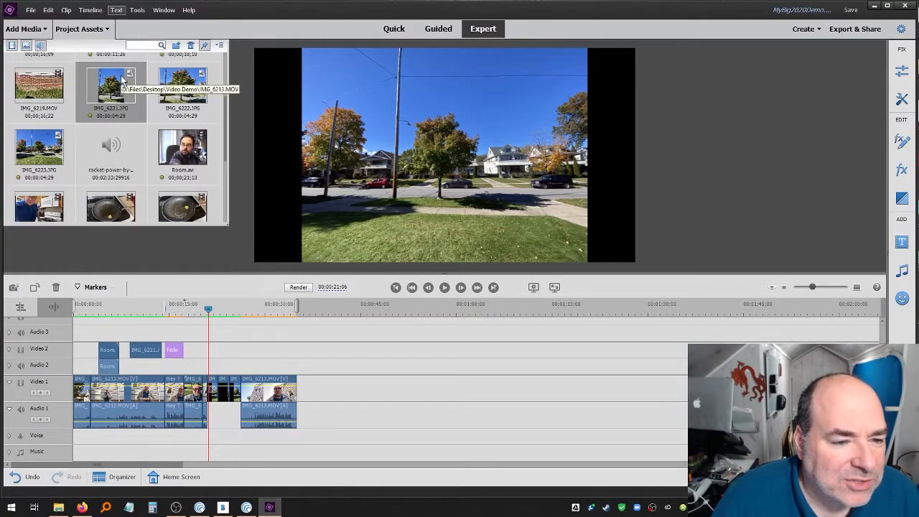
pyautogui.scroll(-3, 122, 81)
pyautogui.scroll(-6, 122, 81)
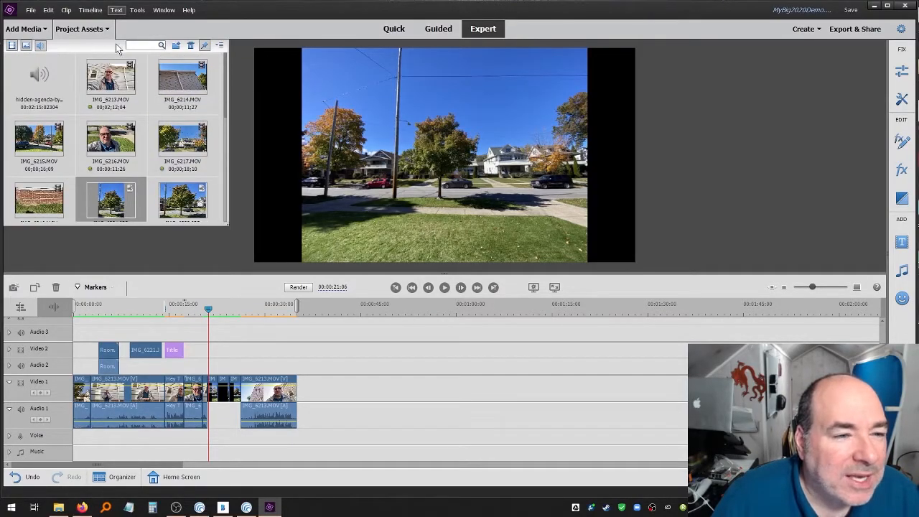
pyautogui.click(178, 47)
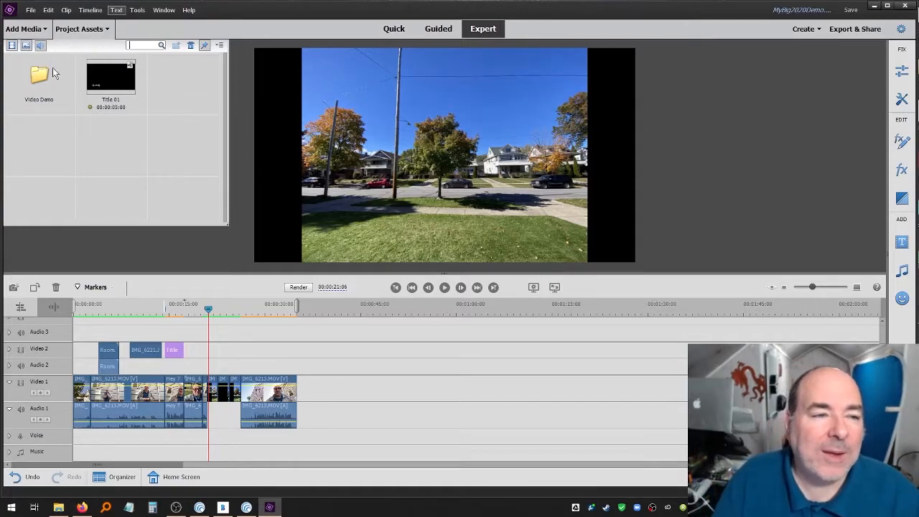
pyautogui.moveTo(118, 83); pyautogui.dragTo(250, 352)
pyautogui.click(251, 306)
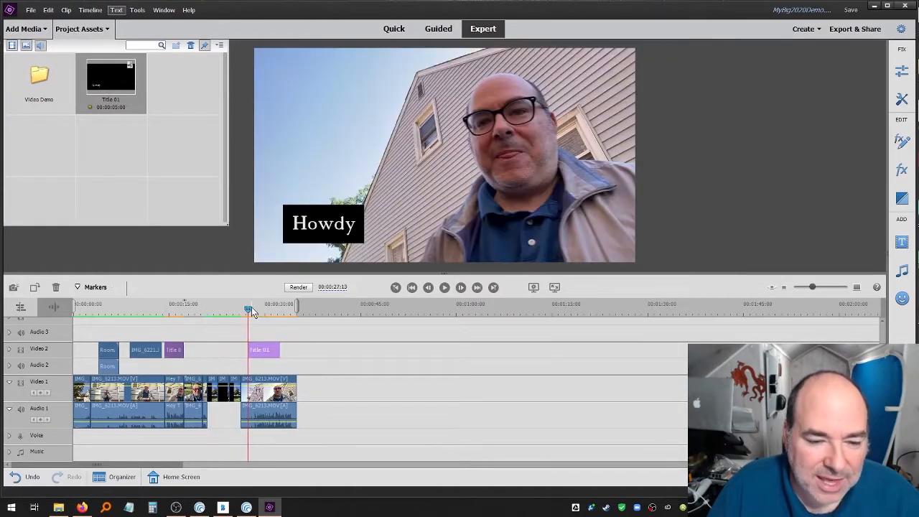
# Move the black rectangle away from the text in the second Title 01, check the first title on the timeline, and undo the move.
pyautogui.doubleClick(261, 349)
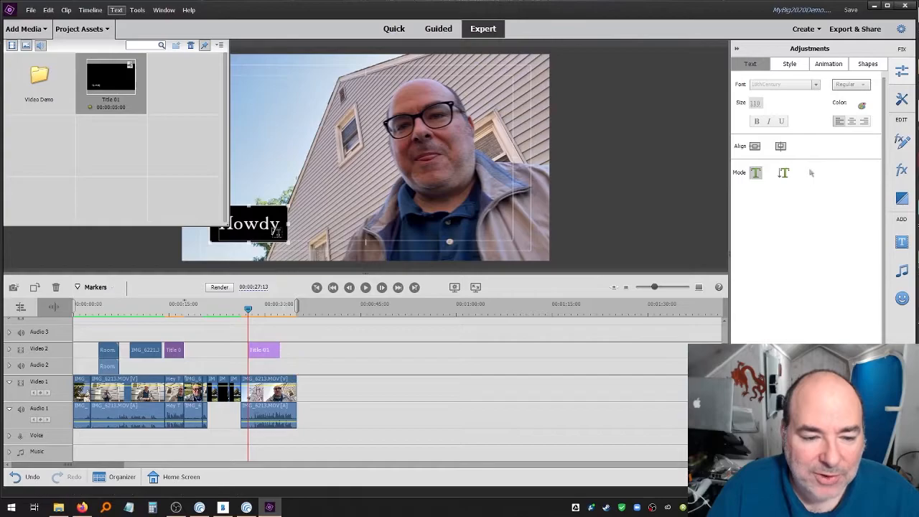
pyautogui.click(811, 173)
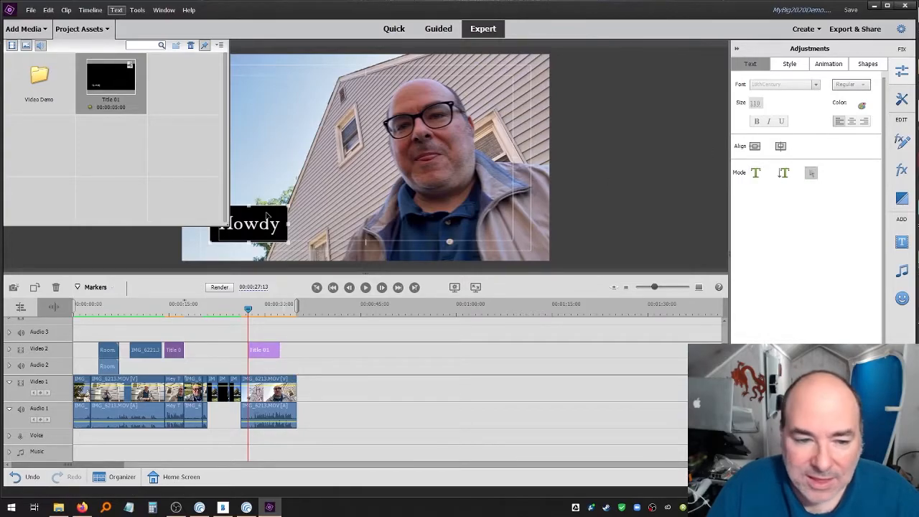
pyautogui.moveTo(266, 215); pyautogui.dragTo(393, 179)
pyautogui.click(178, 308)
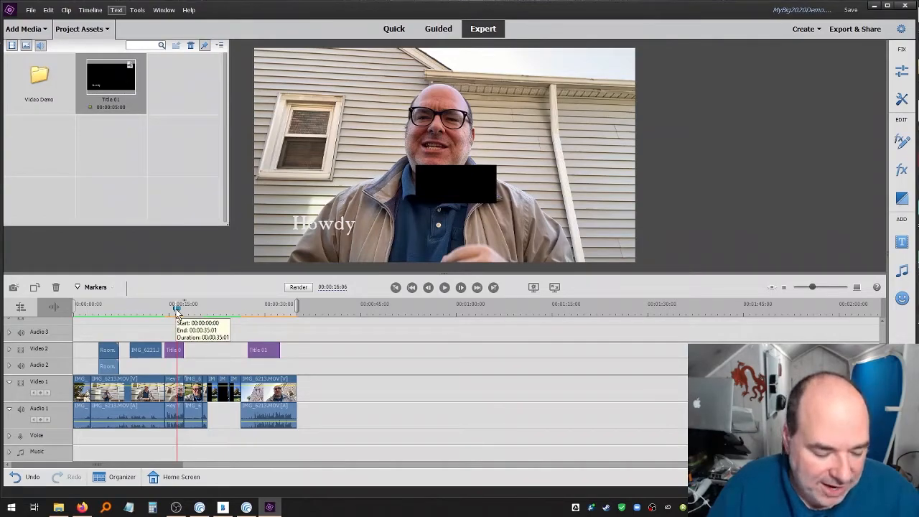
pyautogui.hotkey('ctrl', 'z')
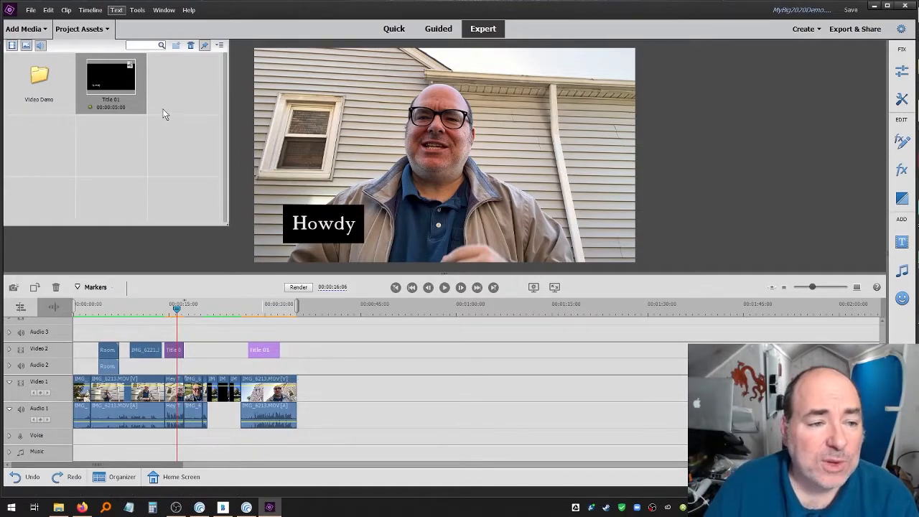
# Delete the second Title 01 clip from Video 2 above the last IMG_6213.MOV clip.
pyautogui.rightClick(130, 87)
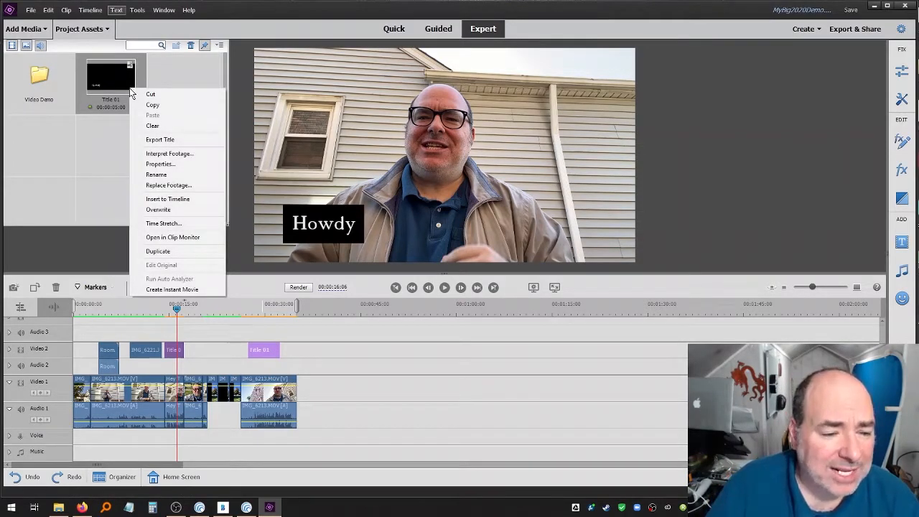
pyautogui.click(234, 245)
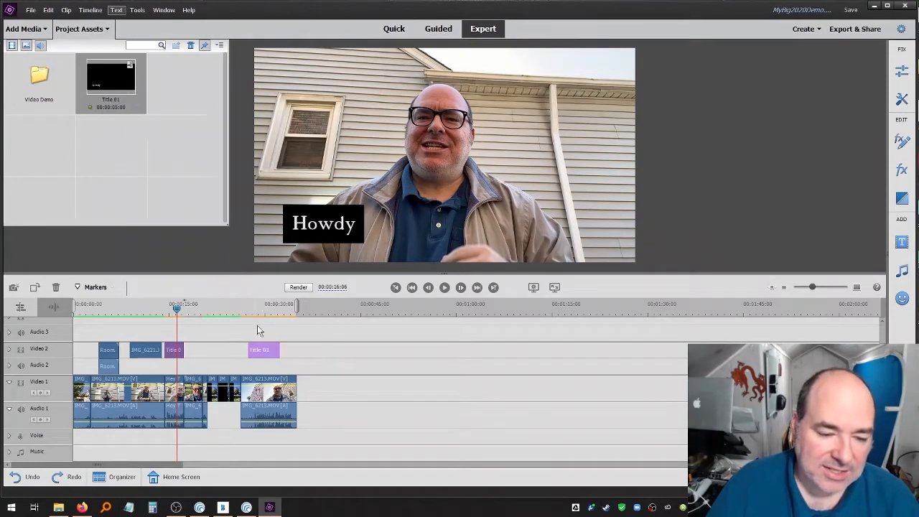
pyautogui.click(264, 351)
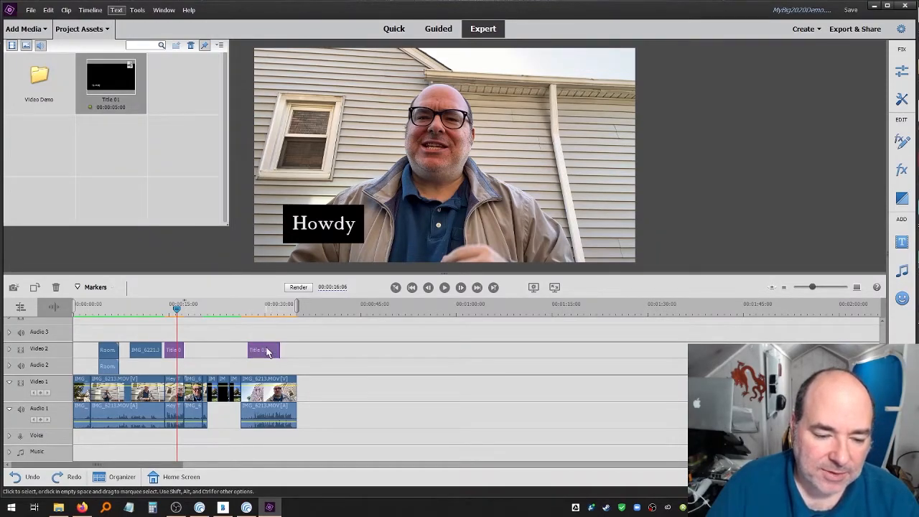
pyautogui.click(267, 351)
pyautogui.press('Delete')
# Save the project and play back the last IMG_6213.MOV clip from its start, leaving the playhead at 00:00:28:24.
pyautogui.hotkey('ctrl', 's')
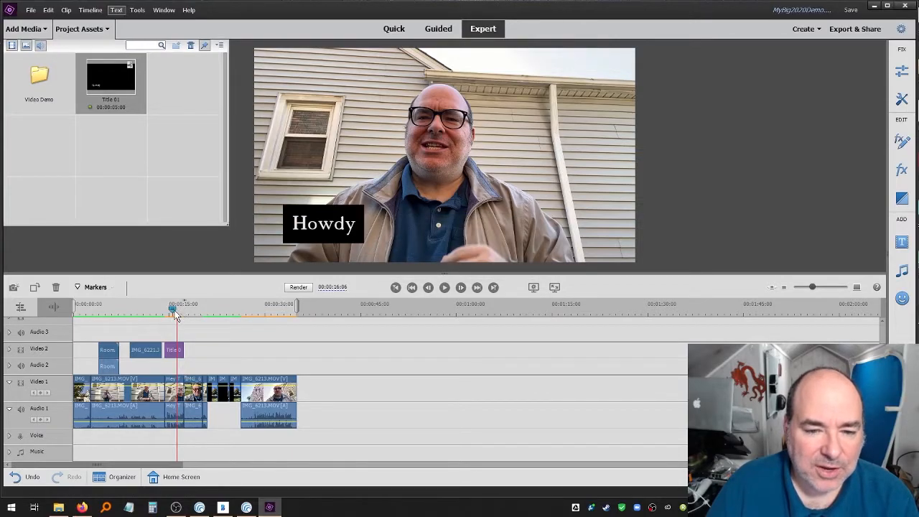
pyautogui.moveTo(177, 308); pyautogui.dragTo(172, 308)
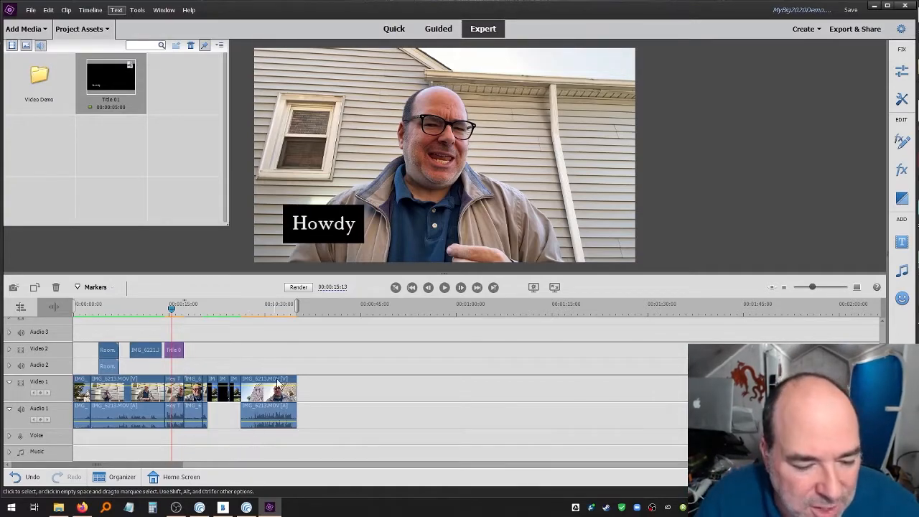
pyautogui.click(262, 307)
pyautogui.moveTo(262, 307); pyautogui.dragTo(244, 309)
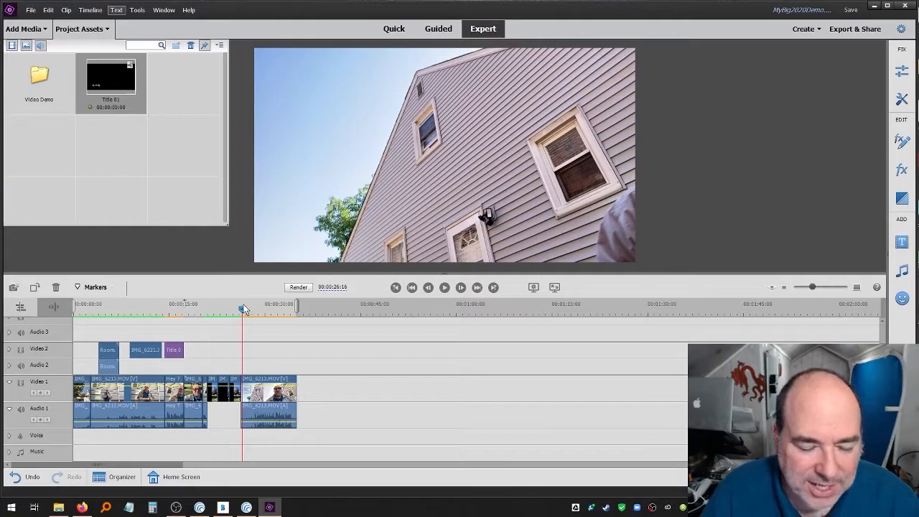
pyautogui.press('space')
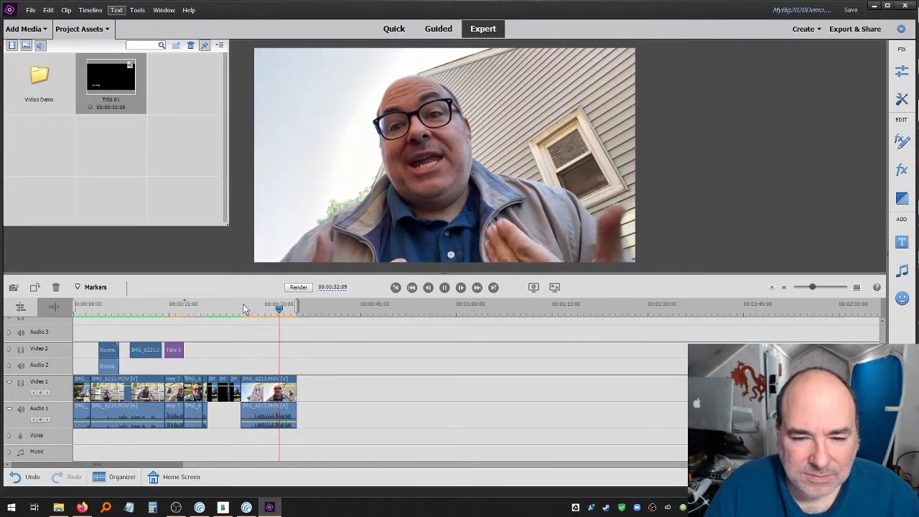
pyautogui.press('space')
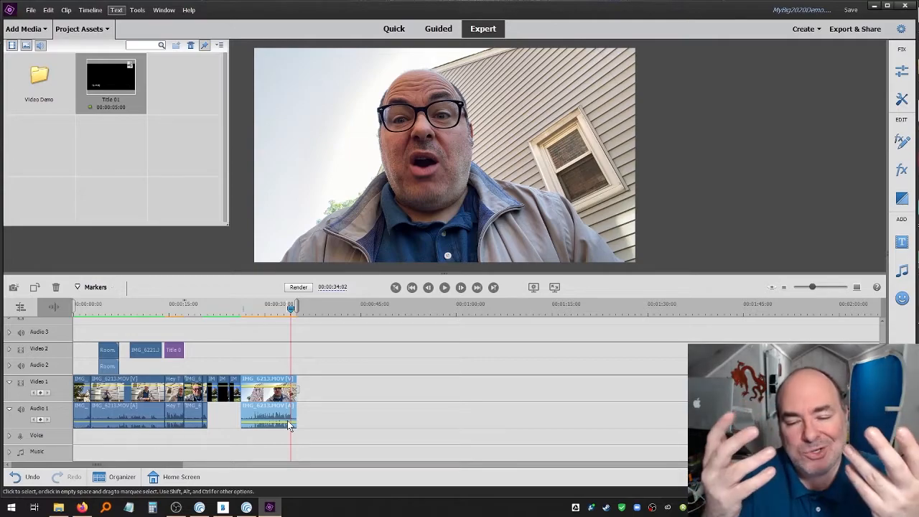
pyautogui.moveTo(291, 307); pyautogui.dragTo(257, 313)
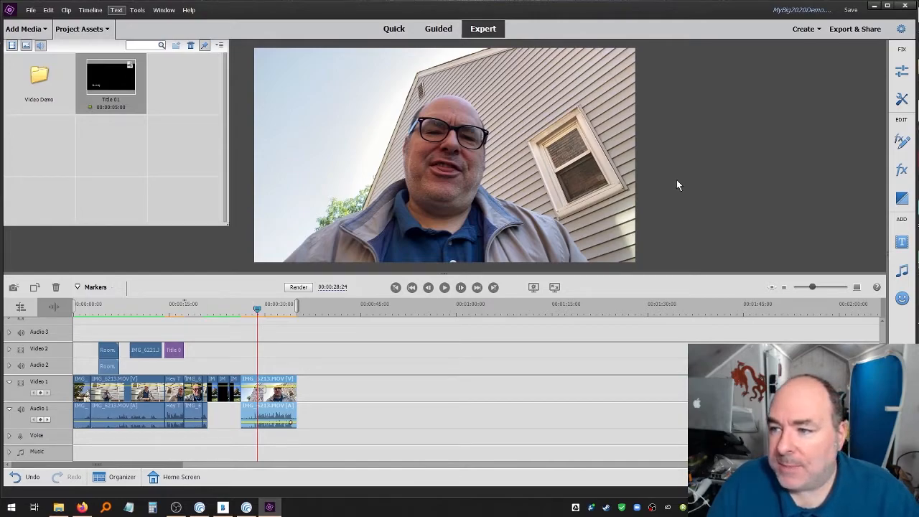
# Set the audio gain of the last IMG_6213.MOV clip to -20 dB using the AudioGain adjustment.
pyautogui.click(902, 72)
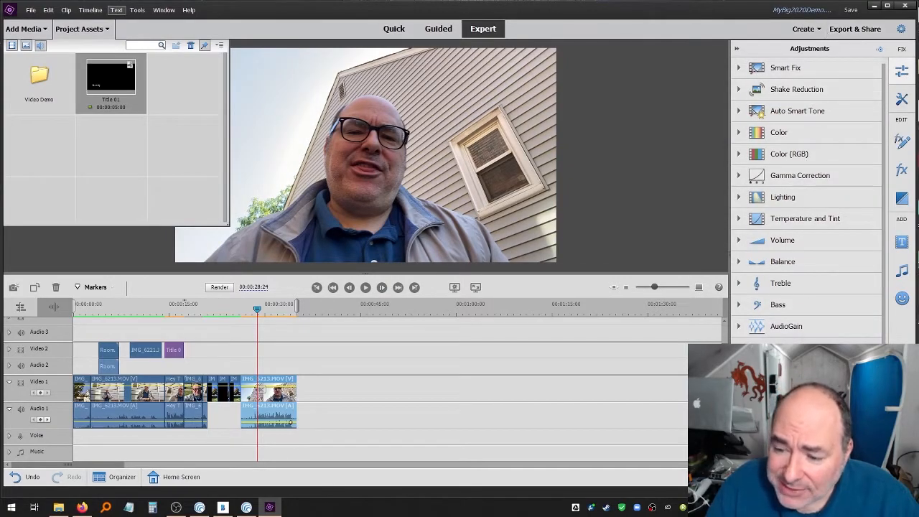
pyautogui.click(740, 327)
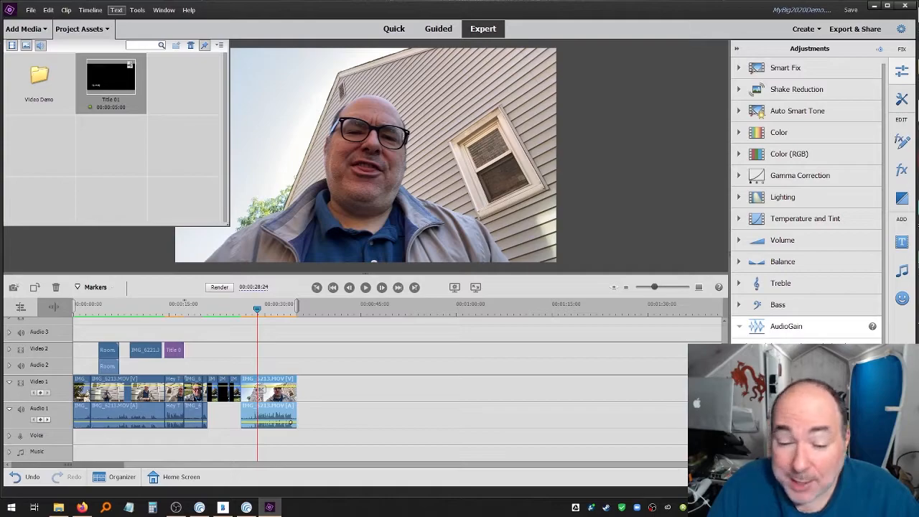
pyautogui.click(786, 351)
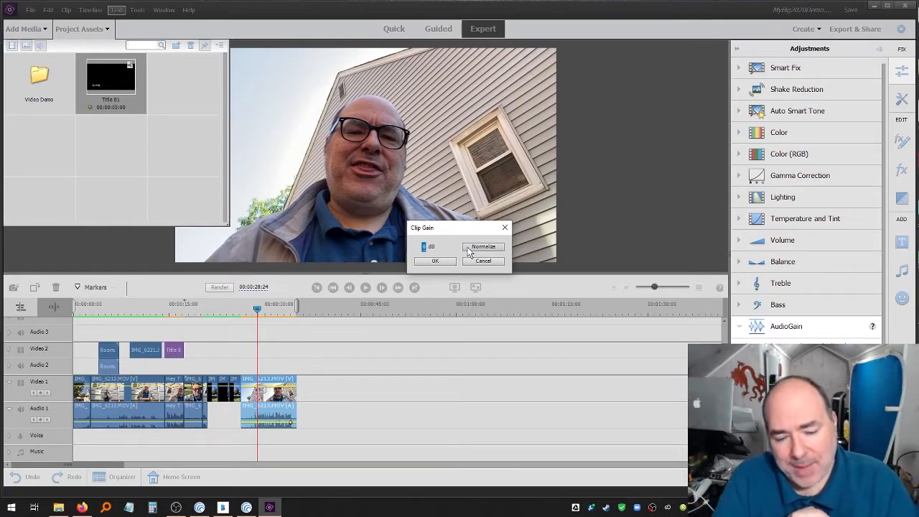
pyautogui.click(424, 247)
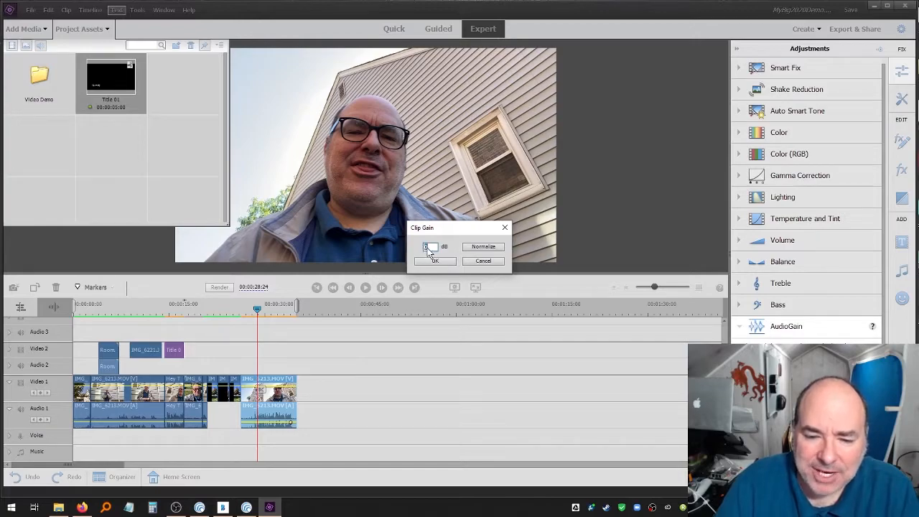
pyautogui.write('-2')
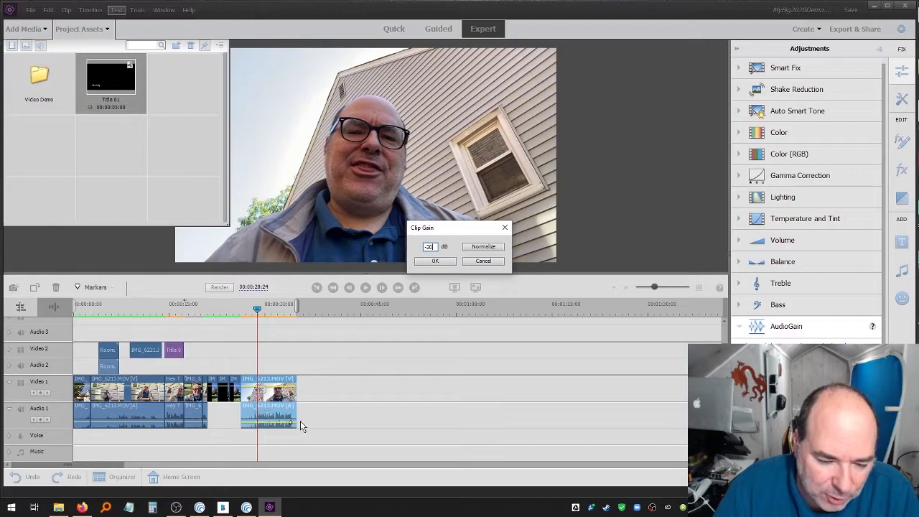
pyautogui.click(432, 263)
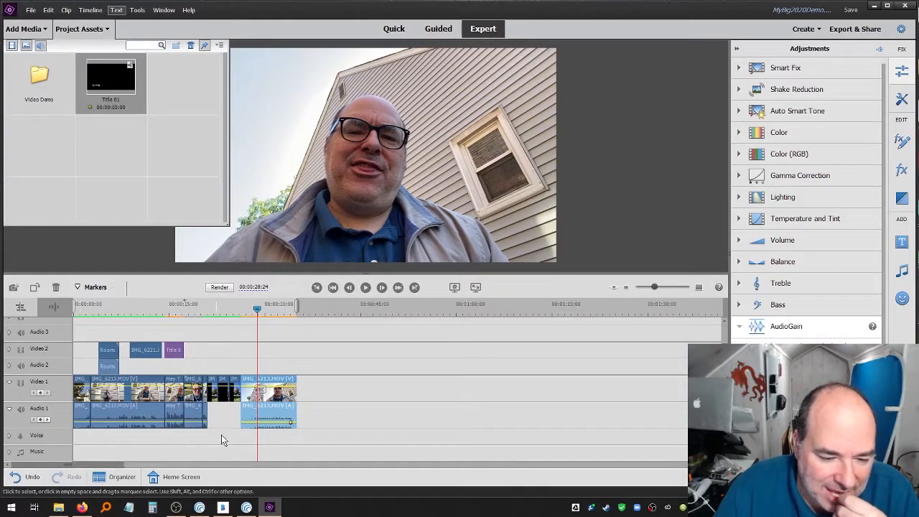
# Undo the gain change on the last IMG_6213.MOV clip, and set its audio gain to -20 dB again.
pyautogui.click(32, 477)
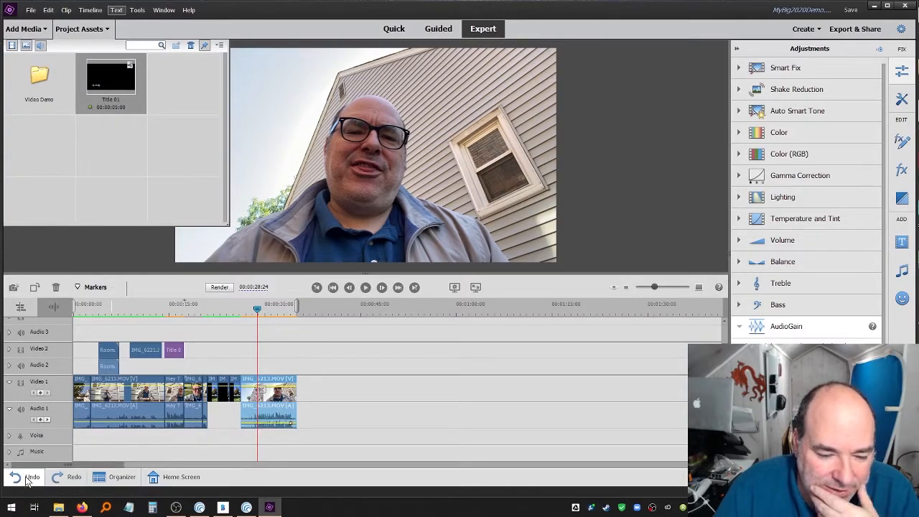
pyautogui.click(27, 479)
pyautogui.click(27, 479)
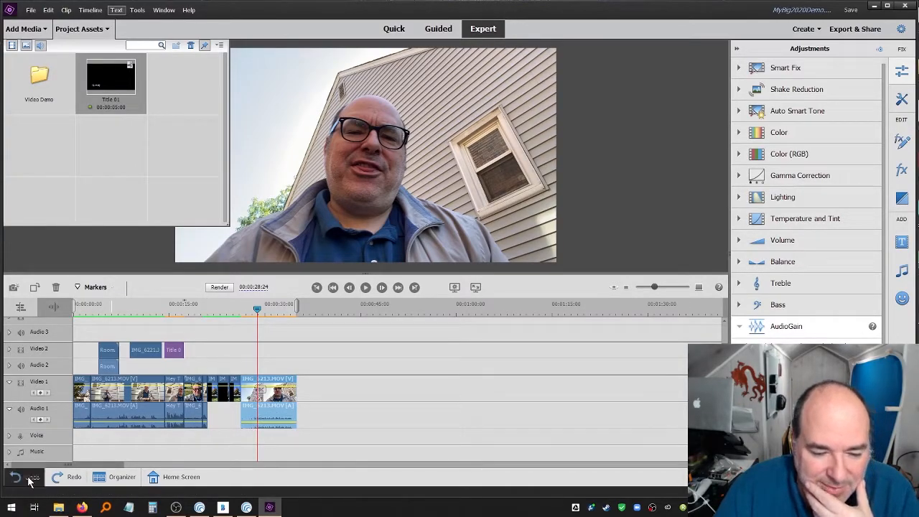
pyautogui.click(840, 358)
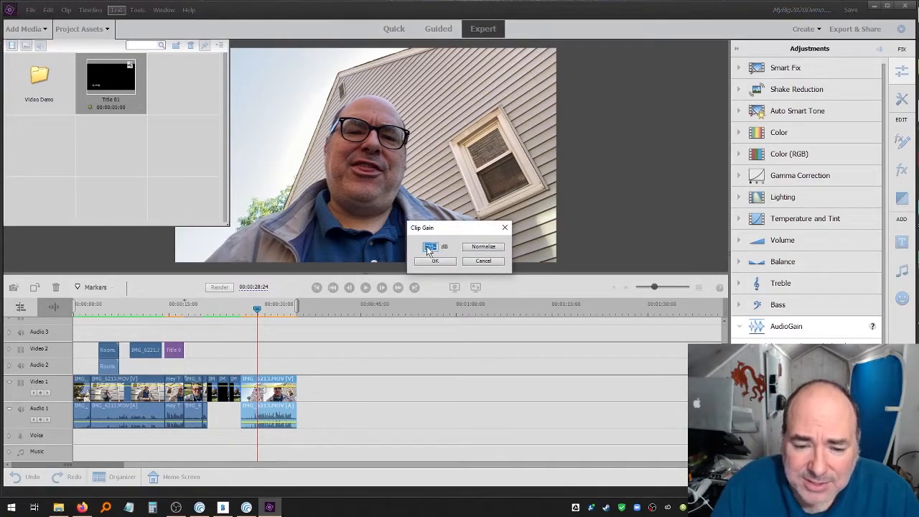
pyautogui.write('-20')
pyautogui.press('Return')
pyautogui.click(437, 261)
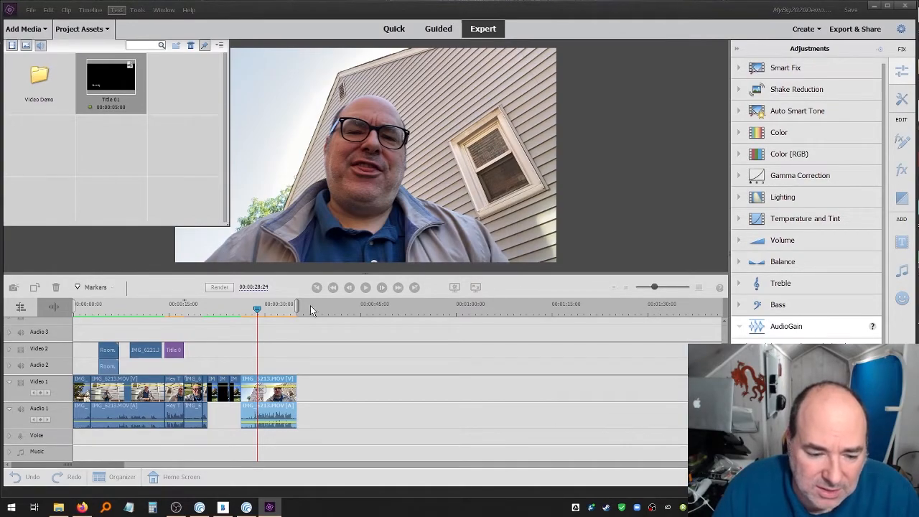
# Play back the timeline from 00:00:25:13 through the last IMG_6213.MOV clip to hear its reduced audio.
pyautogui.click(237, 310)
pyautogui.moveTo(237, 314); pyautogui.dragTo(236, 313)
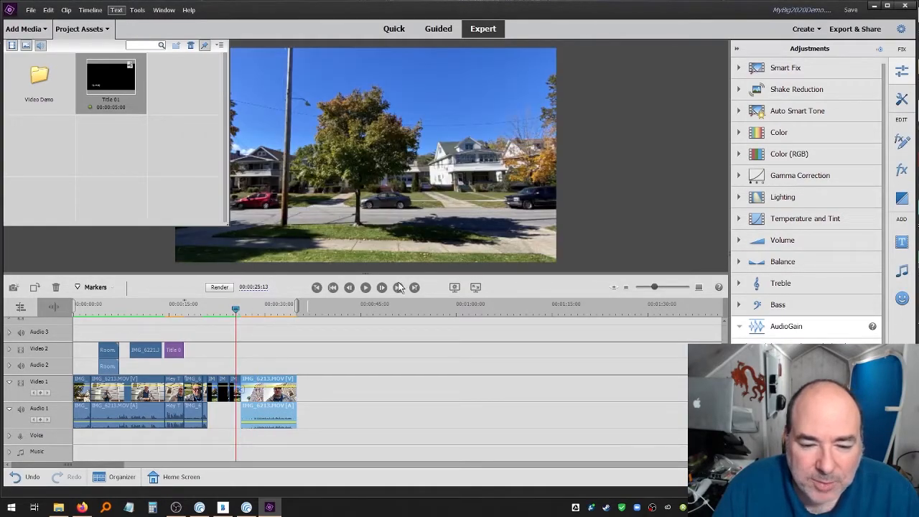
pyautogui.click(366, 288)
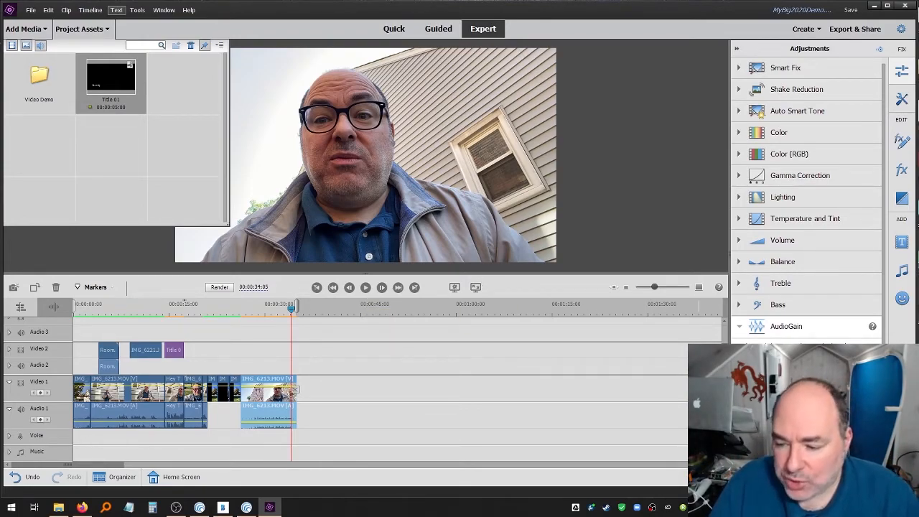
# Set the last IMG_6213.MOV clip's audio gain to -40 dB.
pyautogui.click(805, 351)
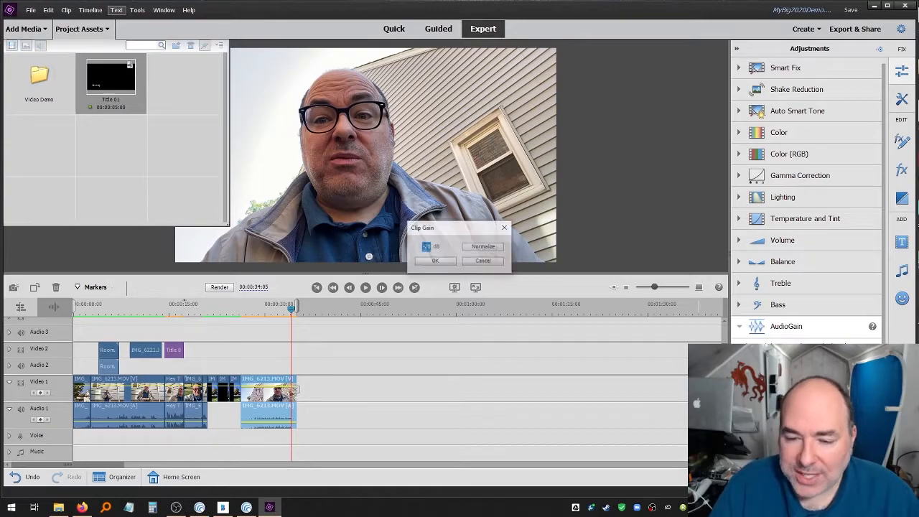
pyautogui.click(428, 250)
pyautogui.write('-40')
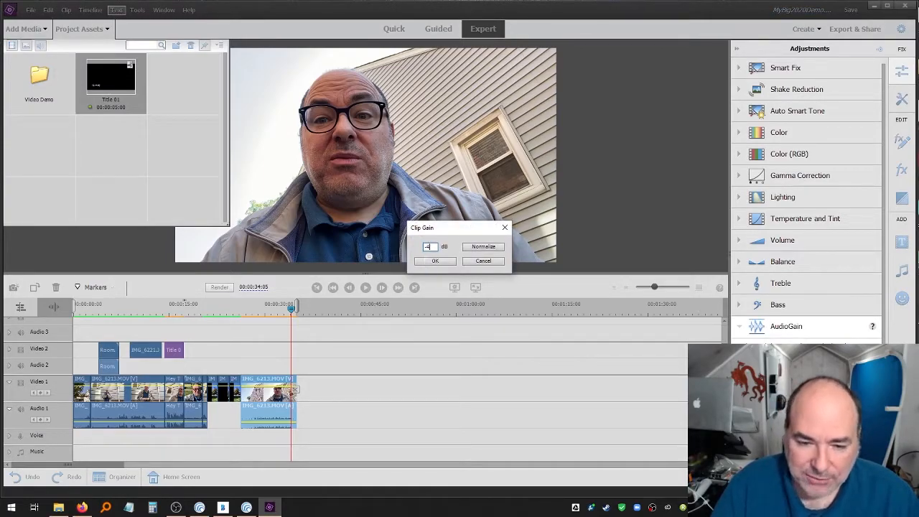
pyautogui.click(440, 260)
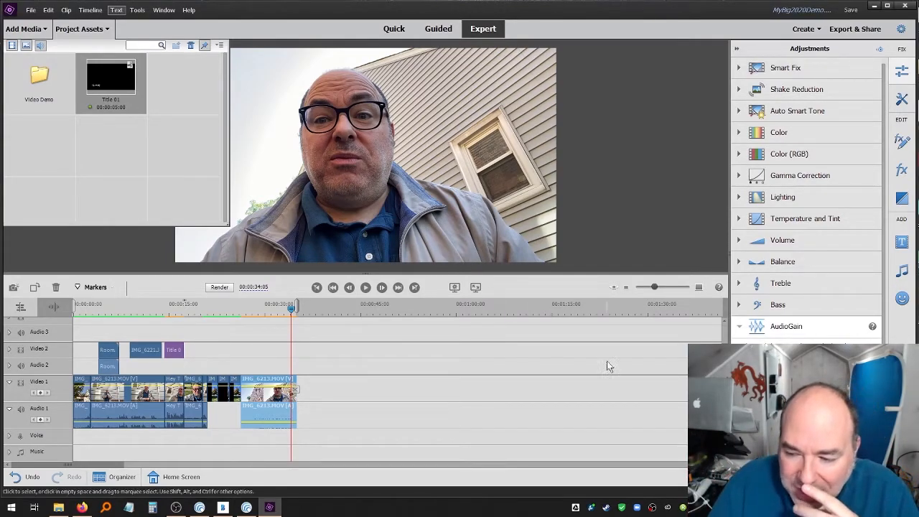
# Raise the last IMG_6213.MOV clip's audio gain to 10 dB.
pyautogui.press('g')
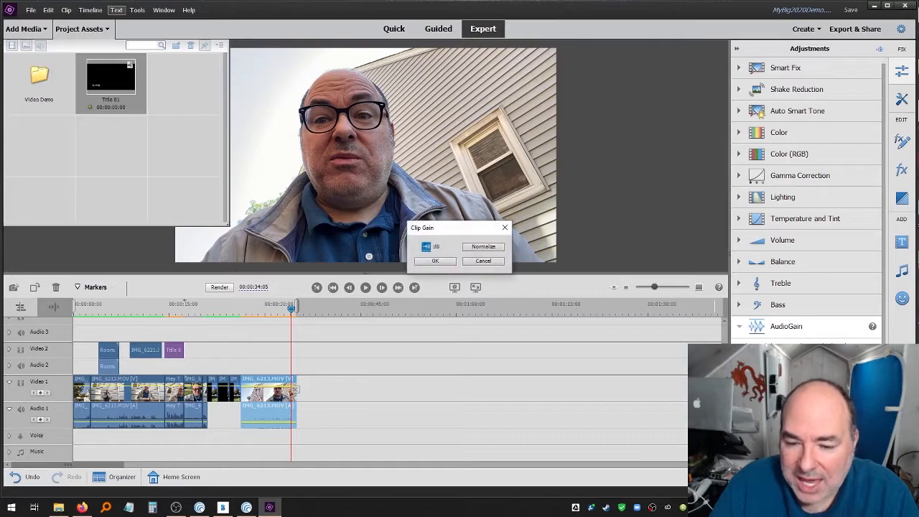
pyautogui.write('10')
pyautogui.click(450, 262)
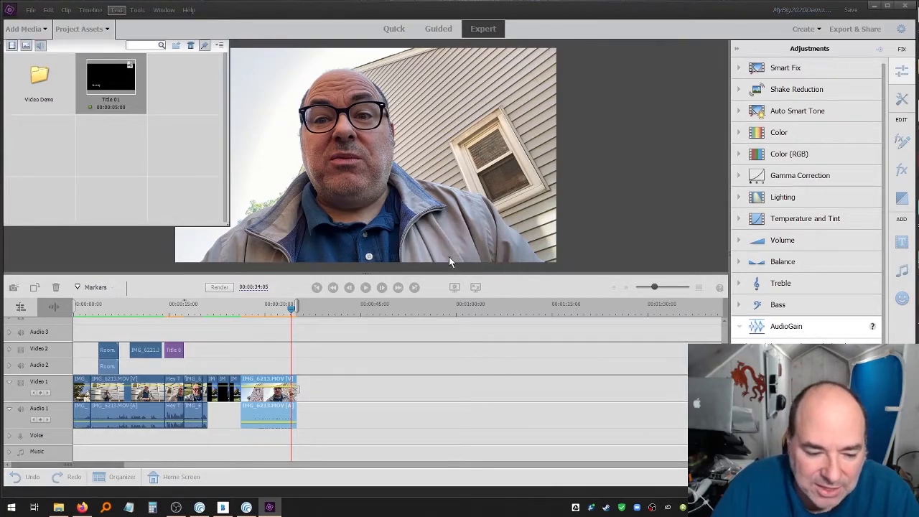
# Play back the last IMG_6213.MOV clip from 00:00:27:11 and stop at 00:00:30:14 to hear its louder audio.
pyautogui.click(247, 310)
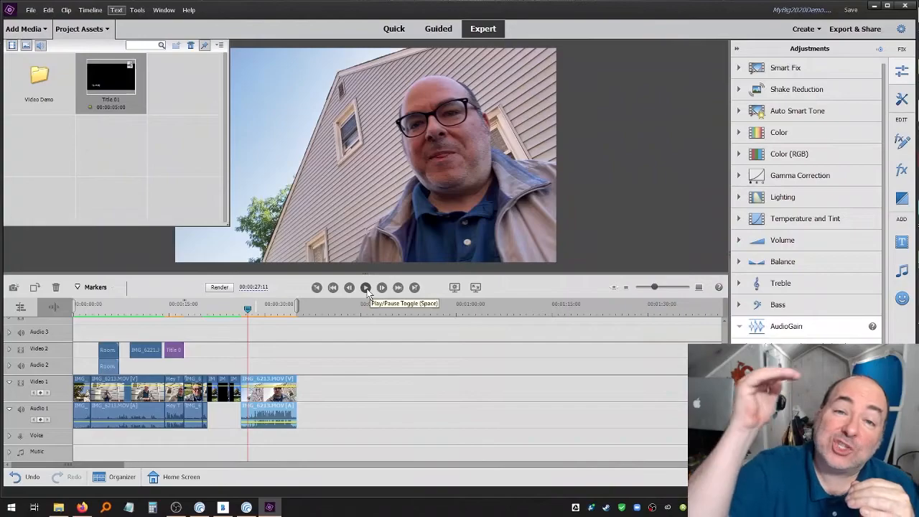
pyautogui.click(366, 288)
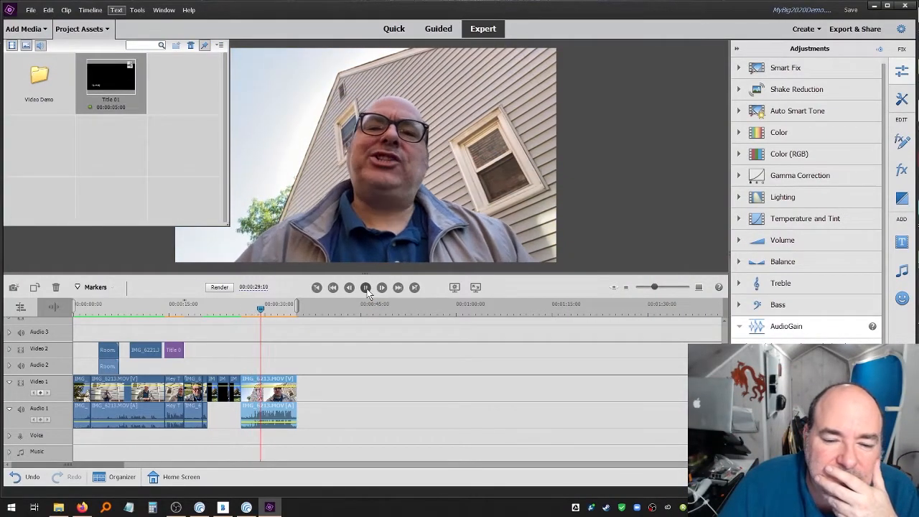
pyautogui.click(366, 288)
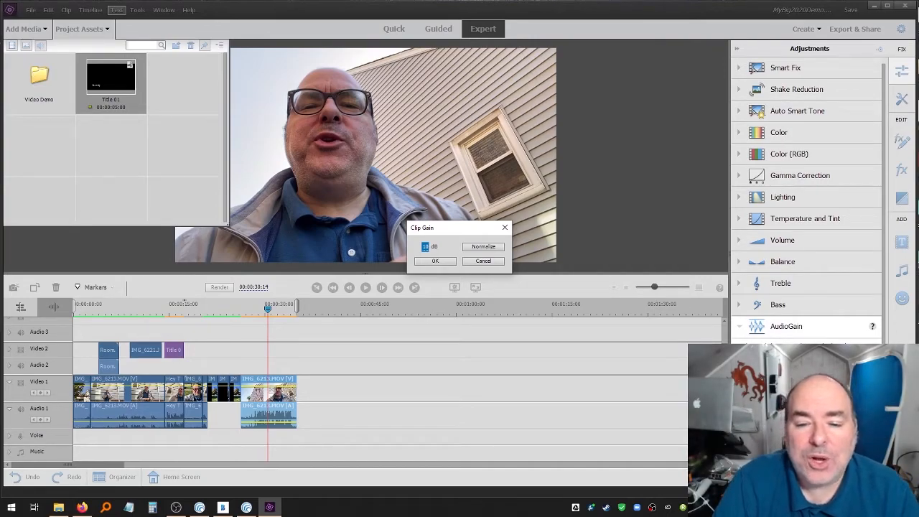
# Normalize the audio gain of the last IMG_6213.MOV clip, and check the resulting gain value.
pyautogui.click(485, 247)
pyautogui.click(435, 261)
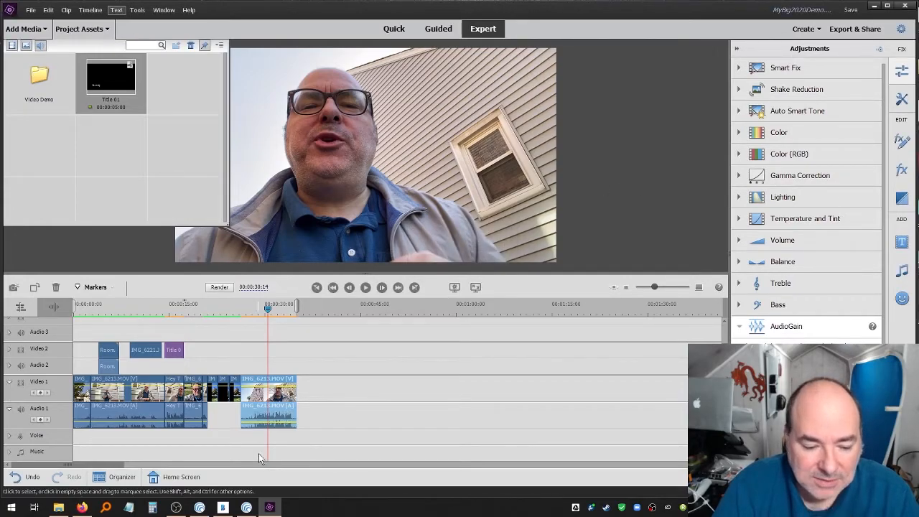
pyautogui.click(806, 359)
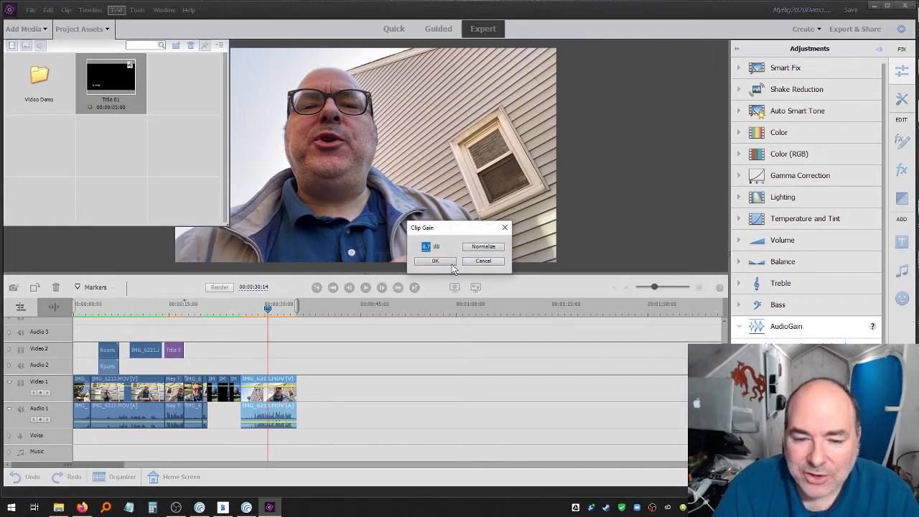
pyautogui.write('7354')
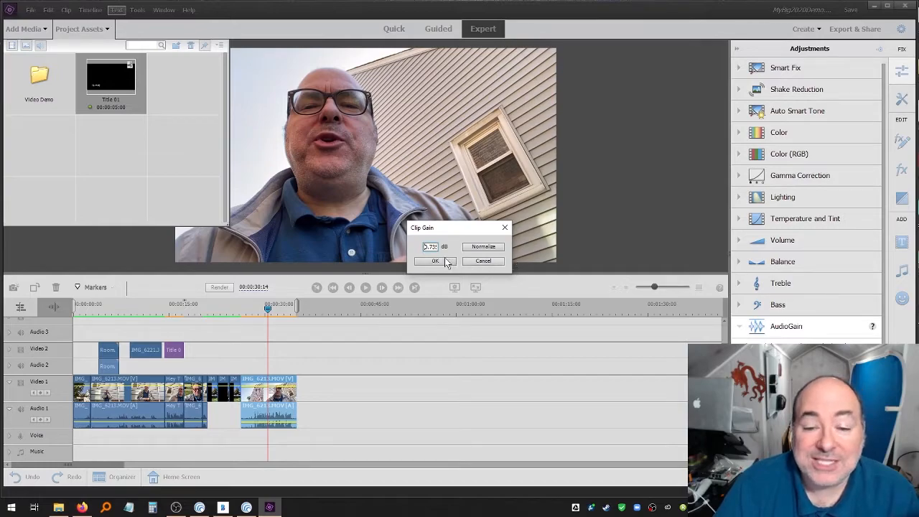
pyautogui.click(434, 261)
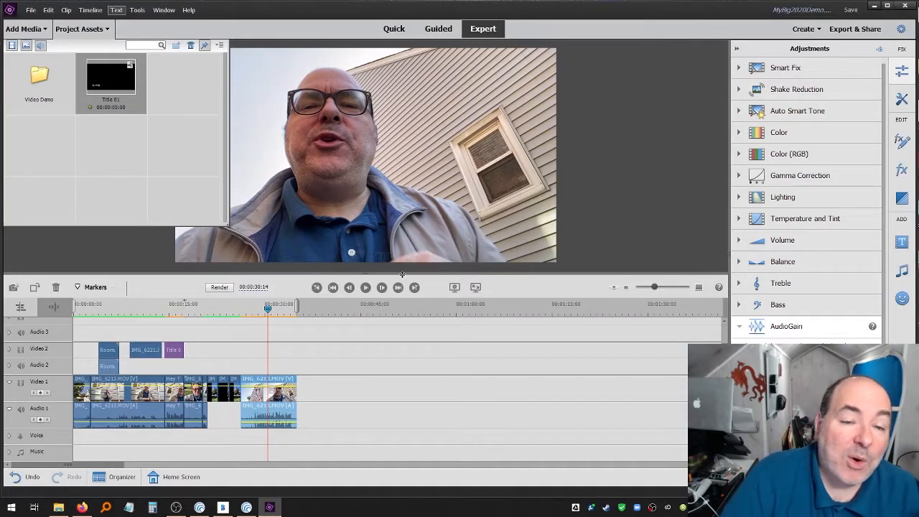
# Play back the timeline from 00:00:03:00 into the guitar picture-in-picture section and stop at 00:00:05:28.
pyautogui.click(92, 307)
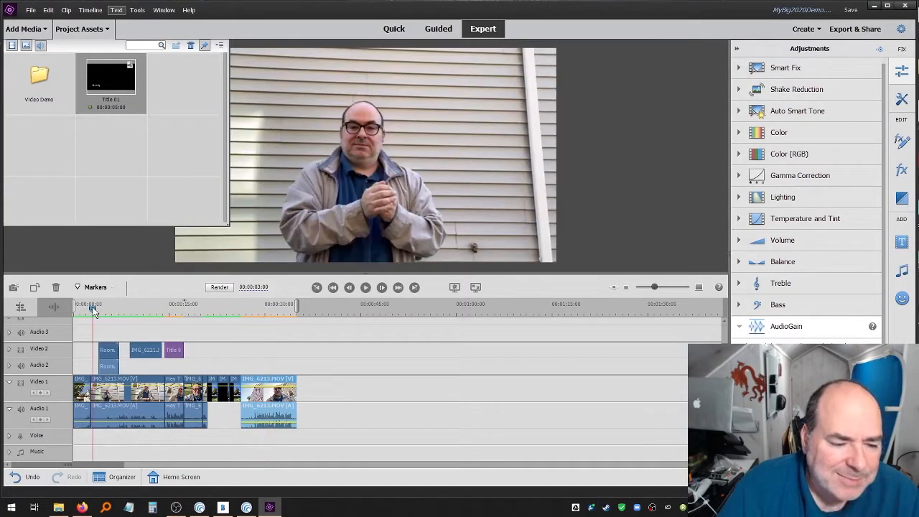
pyautogui.click(366, 287)
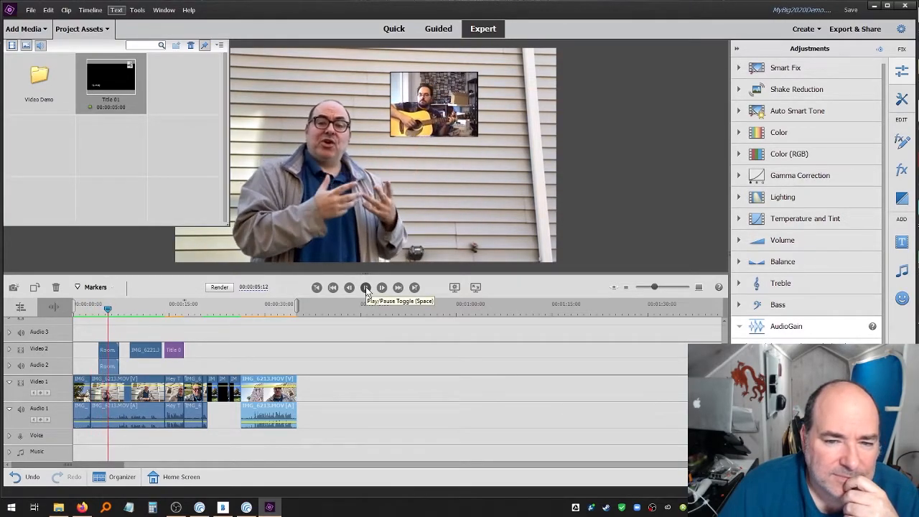
pyautogui.click(365, 286)
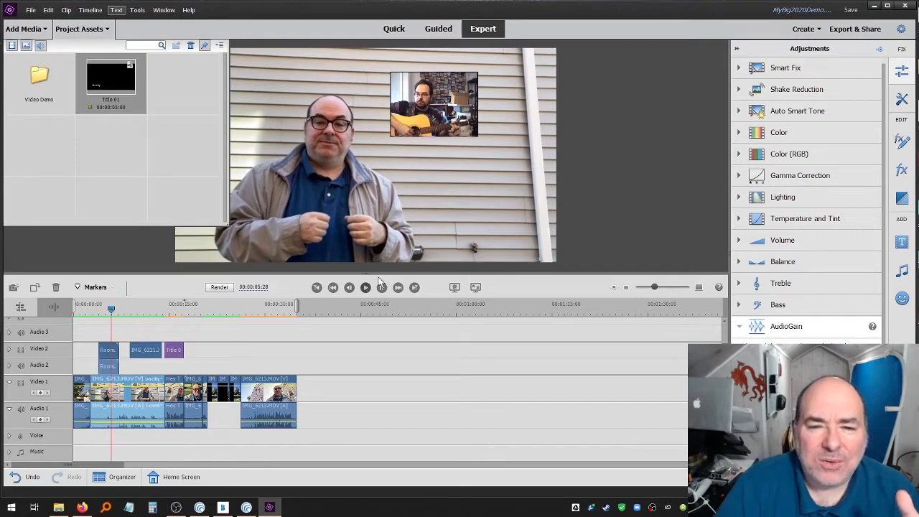
# Unlink the audio and video of the guitar picture-in-picture clip on Video 2, and deselect it.
pyautogui.click(111, 364)
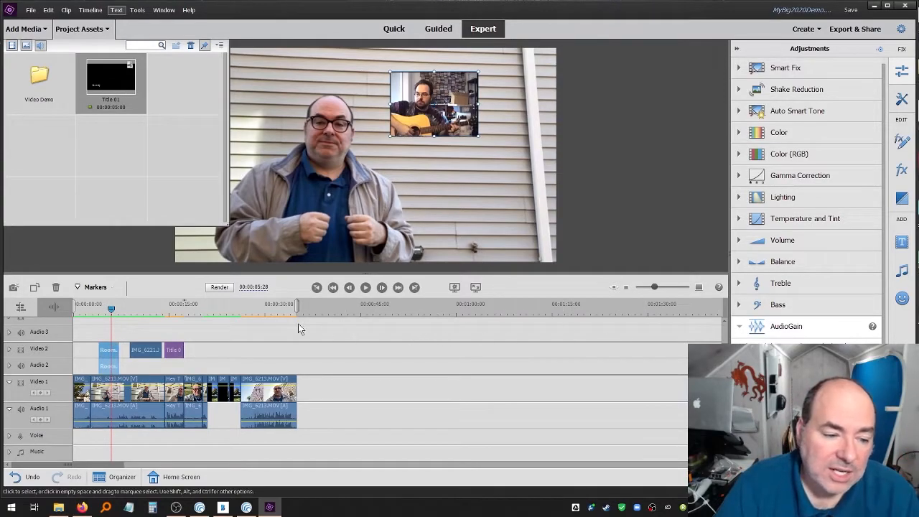
pyautogui.rightClick(105, 348)
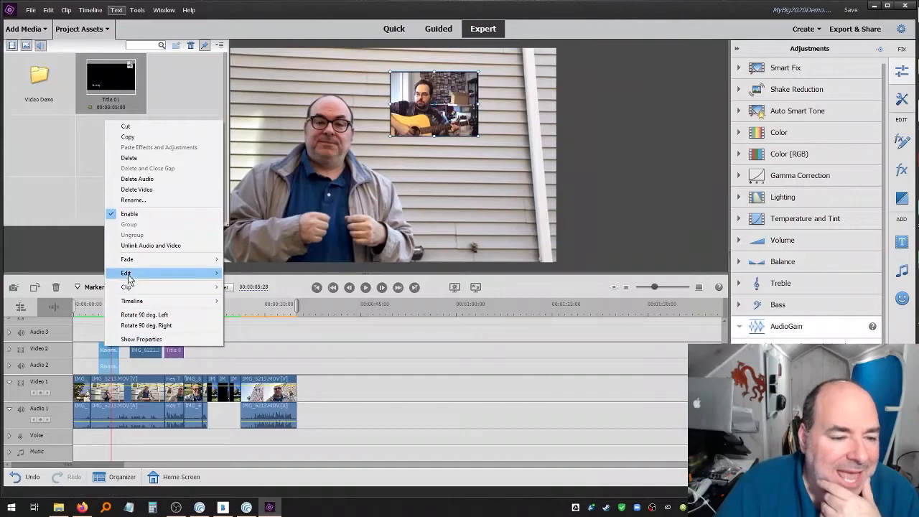
pyautogui.click(136, 246)
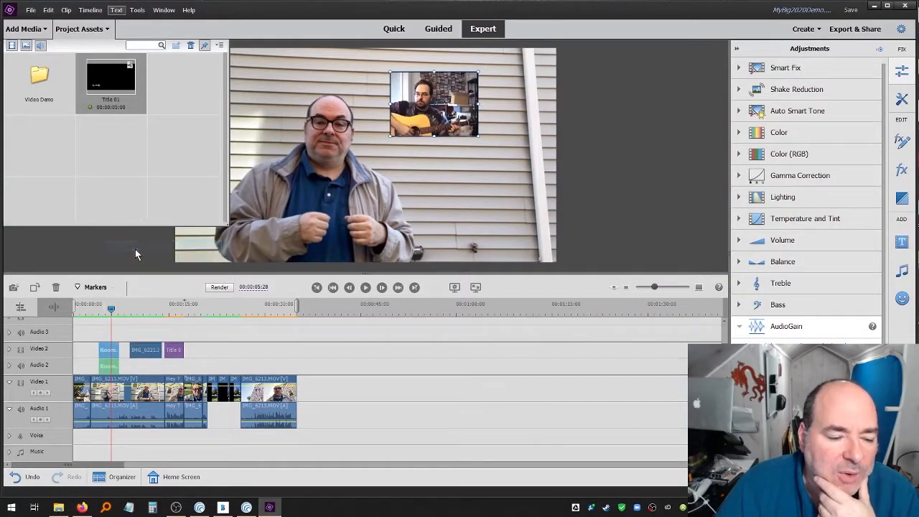
pyautogui.click(232, 349)
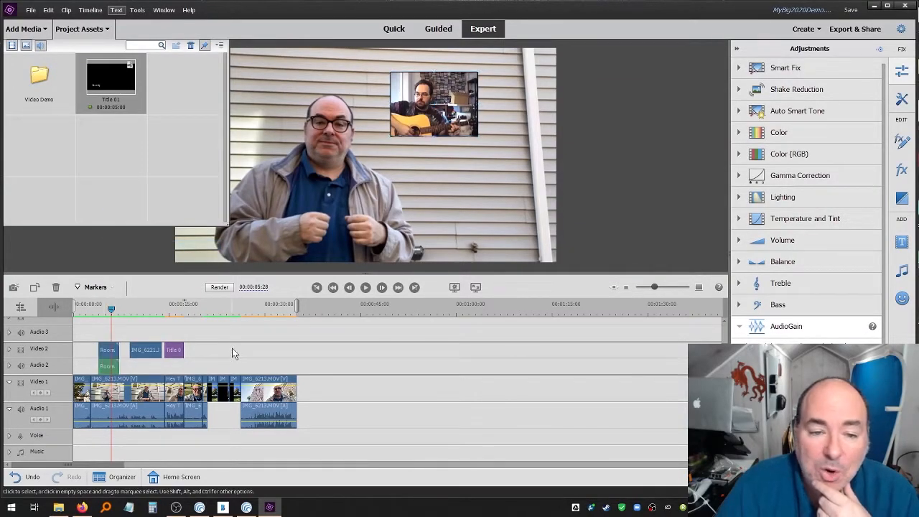
# Delete the guitar clip's unlinked audio from Audio 2, and play back that section, stopping at 00:00:10:13.
pyautogui.click(104, 366)
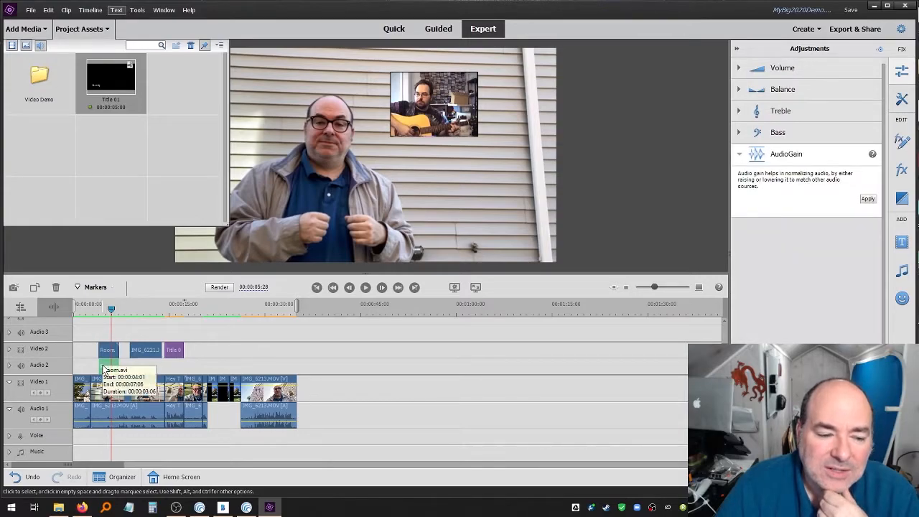
pyautogui.moveTo(104, 368); pyautogui.dragTo(402, 365)
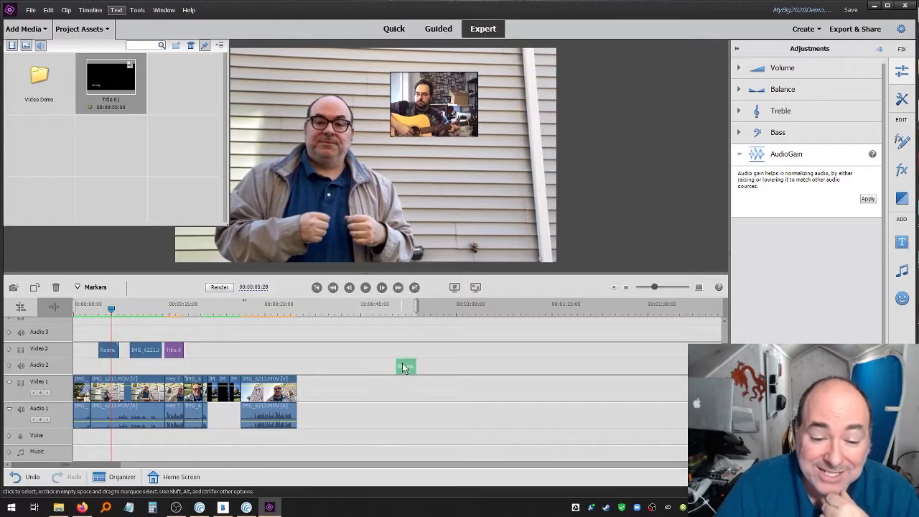
pyautogui.press('Delete')
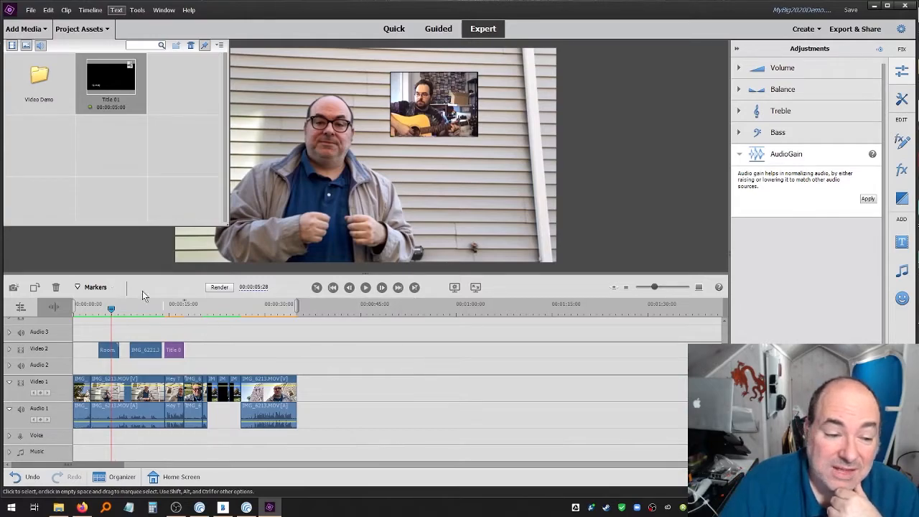
pyautogui.moveTo(111, 308); pyautogui.dragTo(92, 313)
pyautogui.click(364, 287)
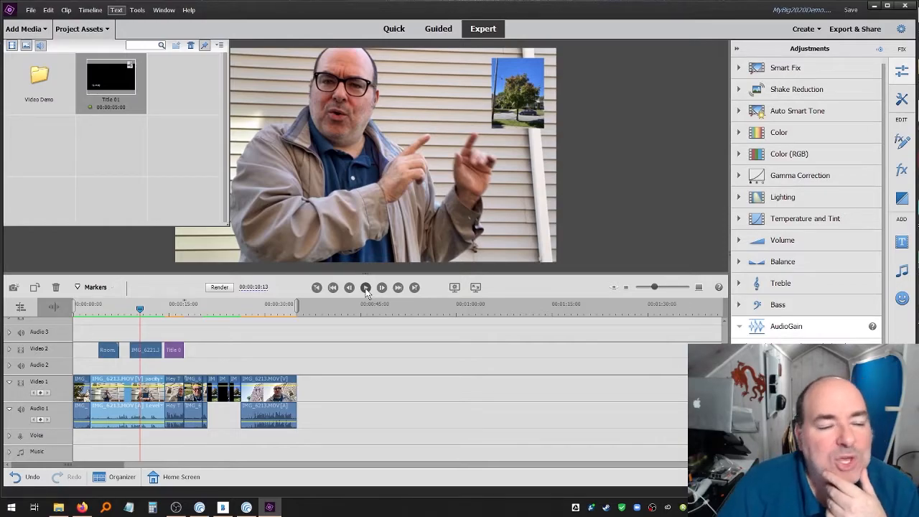
# Add the wholesome-by-kevin music file from the Video Demo folder to the Music track, starting at the timeline's beginning.
pyautogui.doubleClick(61, 79)
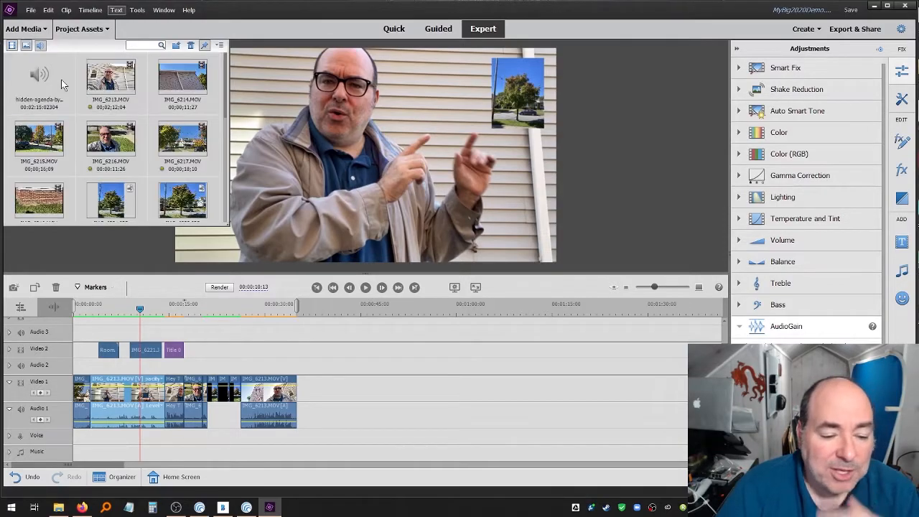
pyautogui.scroll(-10, 171, 172)
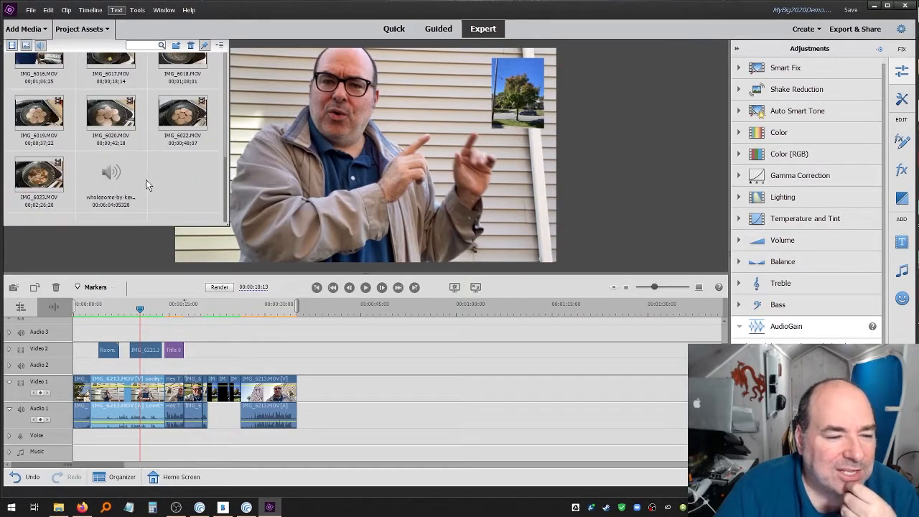
pyautogui.click(117, 186)
pyautogui.moveTo(115, 181); pyautogui.dragTo(74, 459)
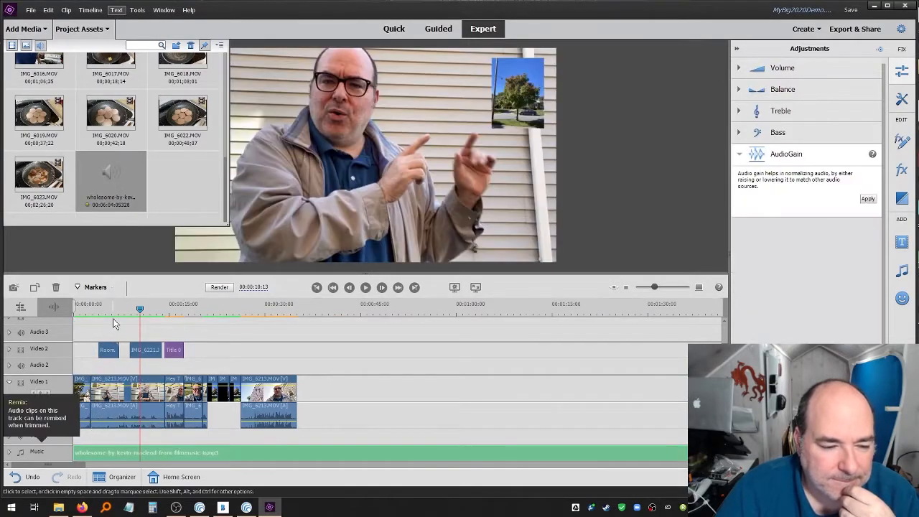
# Play back the timeline from the start with the music, stopping at 00:00:08:02.
pyautogui.click(77, 307)
pyautogui.moveTo(78, 314); pyautogui.dragTo(74, 308)
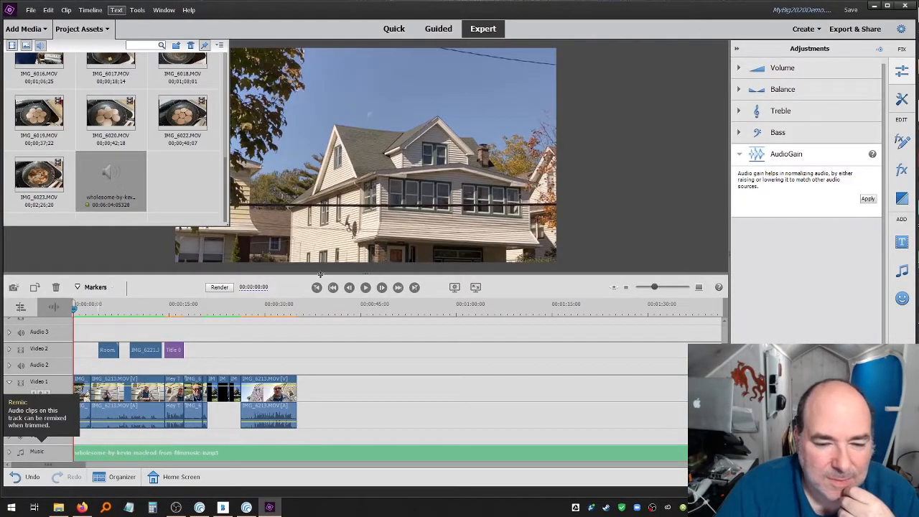
pyautogui.click(366, 288)
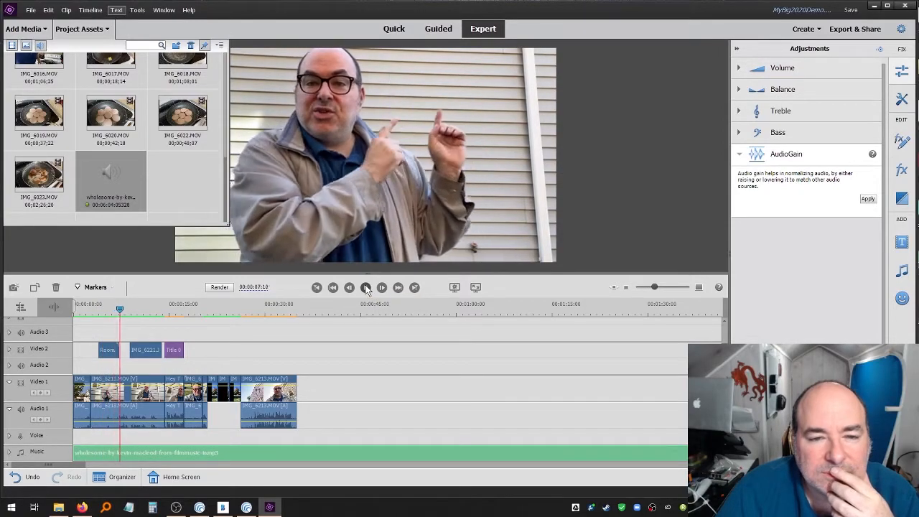
pyautogui.click(366, 287)
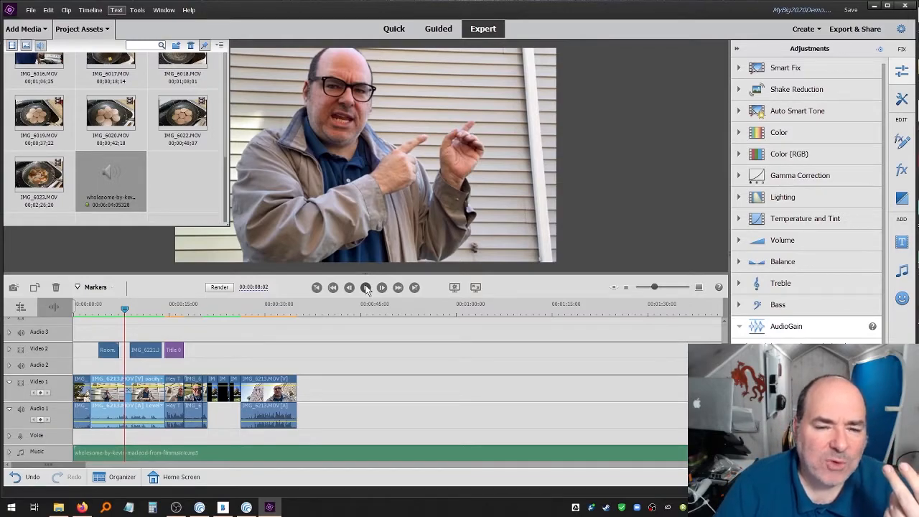
# Split the music clip at 00:00:37:26 and delete the part after the cut.
pyautogui.click(346, 456)
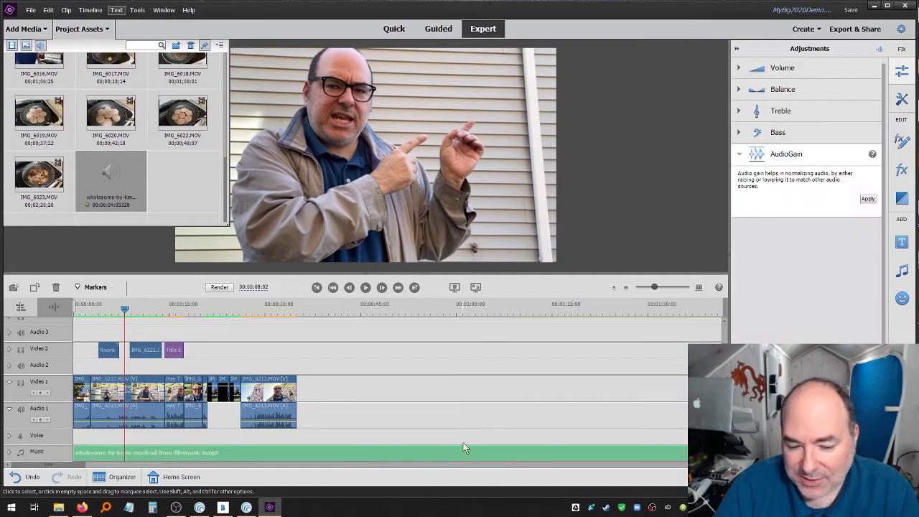
pyautogui.click(315, 301)
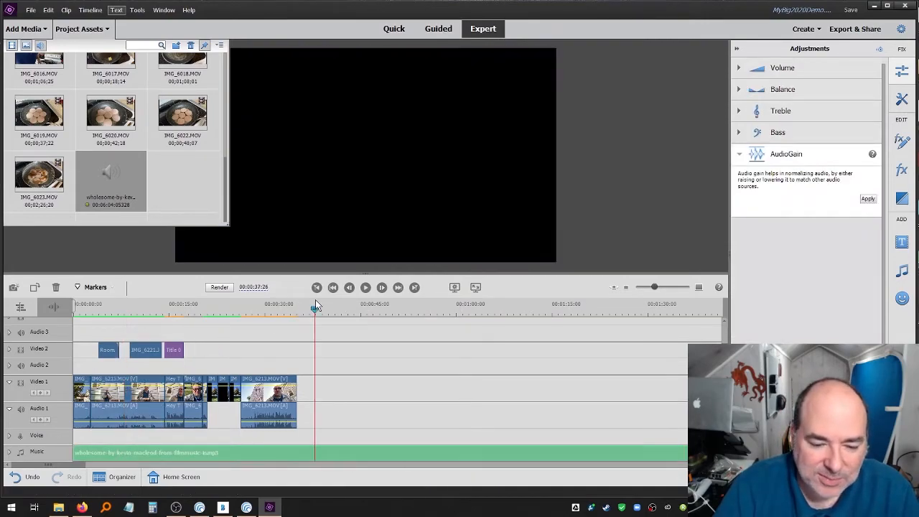
pyautogui.click(320, 391)
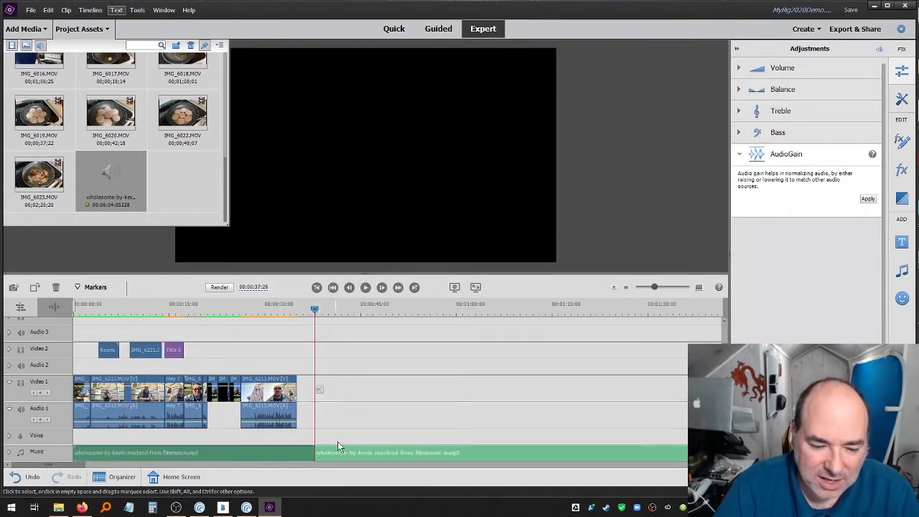
pyautogui.press('Delete')
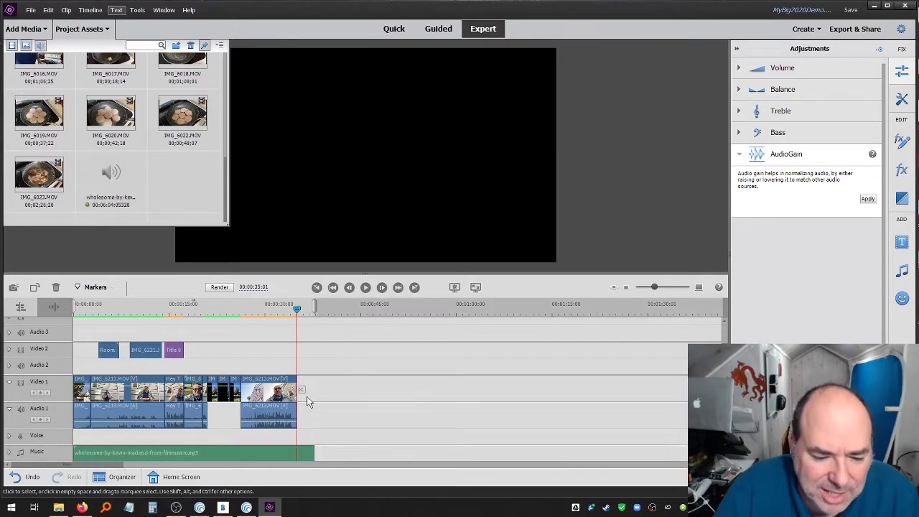
# Add a default text title after the last clip at 00:00:35:03, and replace its text with the copied music credit, link and license lines.
pyautogui.moveTo(297, 309)
pyautogui.mouseDown()
pyautogui.moveTo(318, 308)
pyautogui.moveTo(299, 304)
pyautogui.mouseUp()
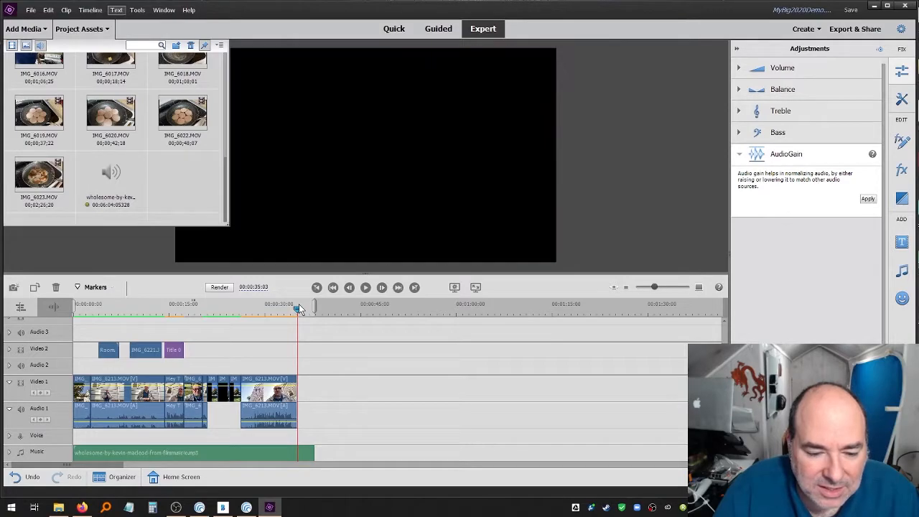
pyautogui.click(116, 10)
pyautogui.moveTo(124, 23)
pyautogui.click(231, 23)
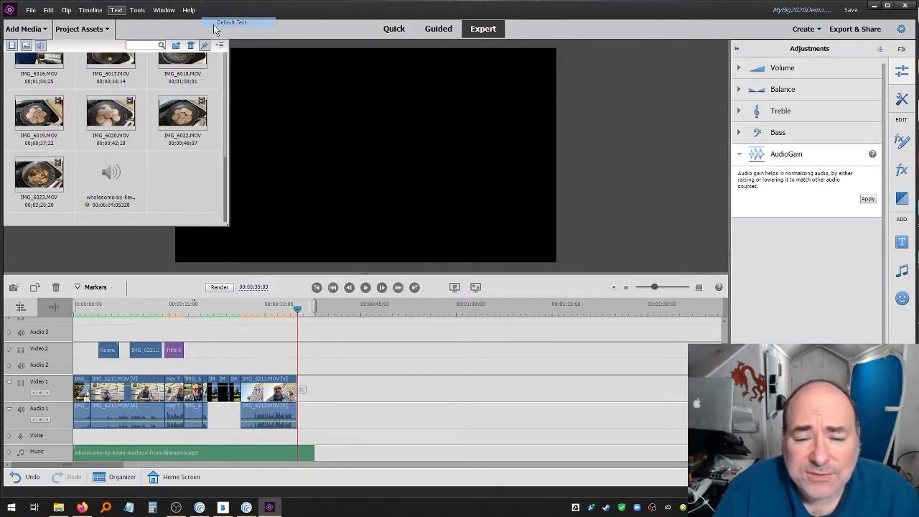
pyautogui.doubleClick(347, 160)
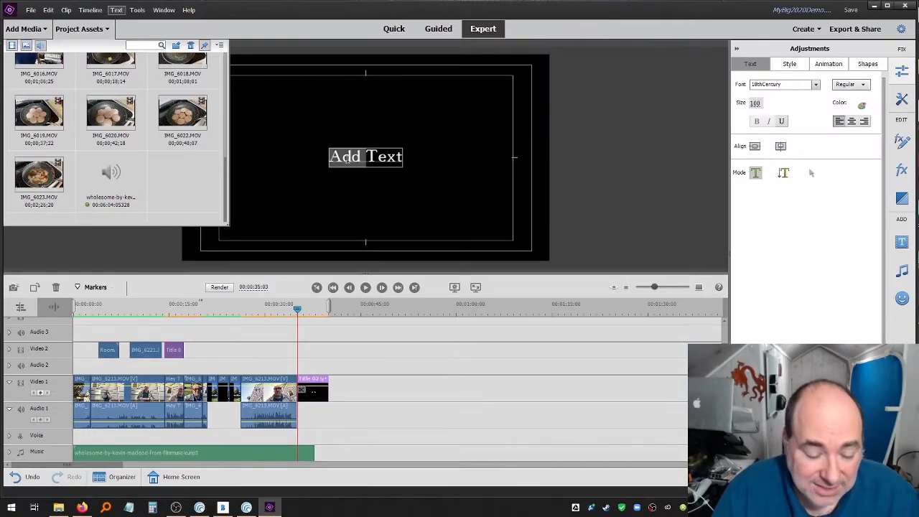
pyautogui.hotkey('ctrl', 'a')
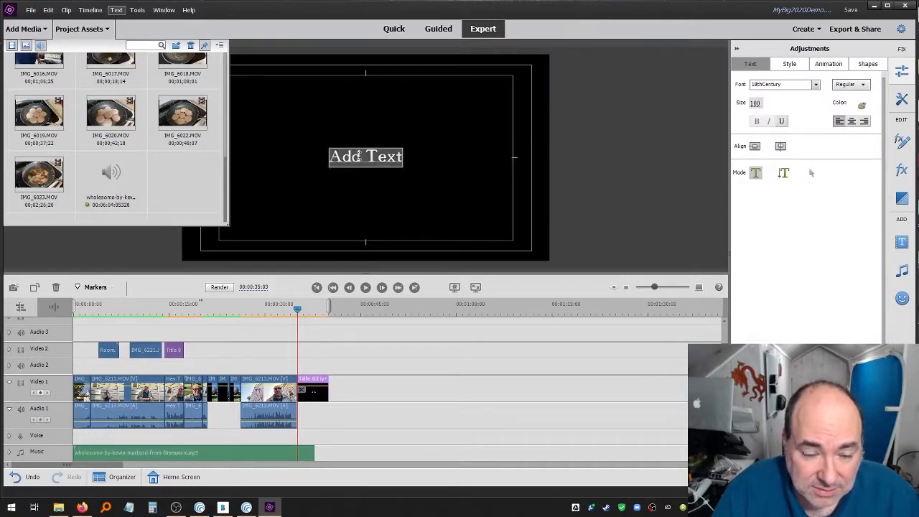
pyautogui.hotkey('ctrl', 'v')
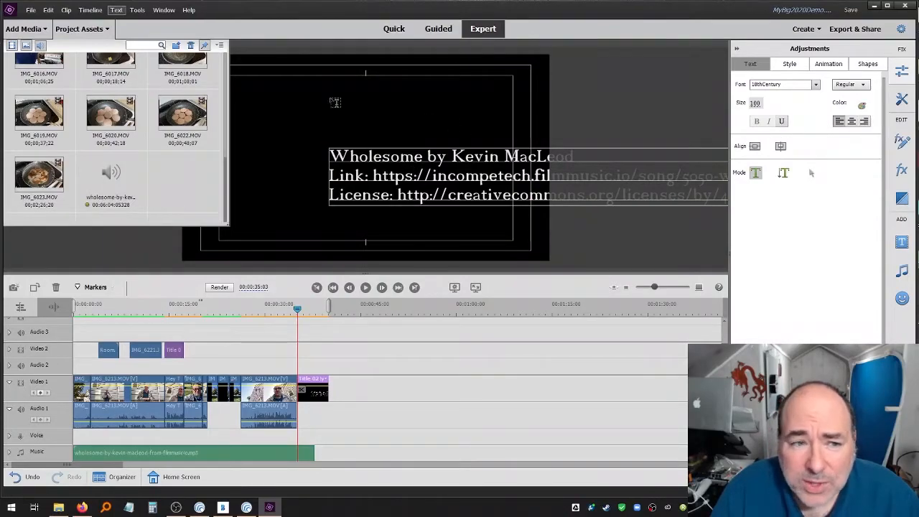
pyautogui.click(79, 28)
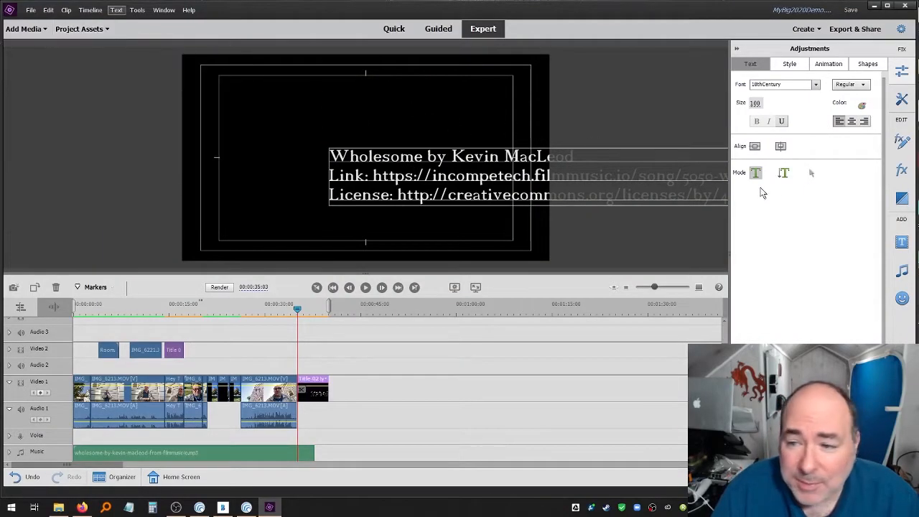
# Shift the credit text toward the left of the frame and scale it down to size 50.
pyautogui.click(811, 173)
pyautogui.moveTo(366, 164); pyautogui.dragTo(274, 161)
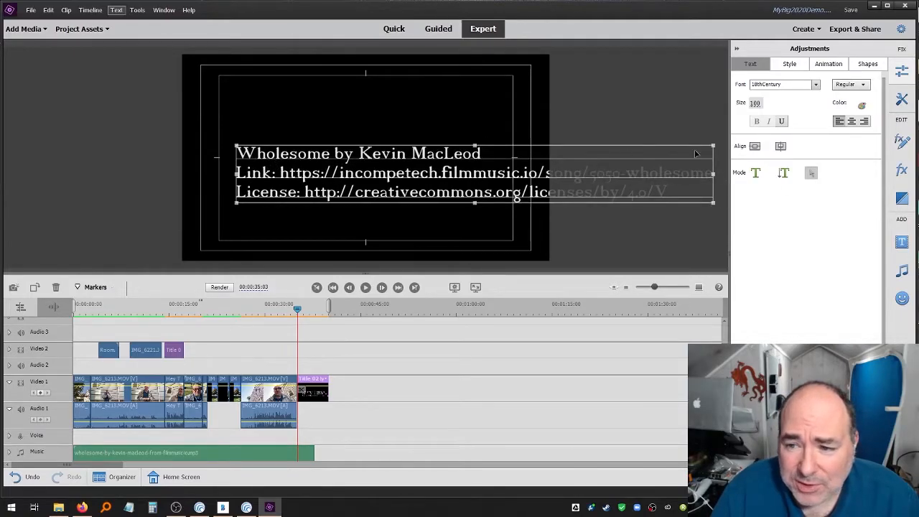
pyautogui.moveTo(713, 145); pyautogui.dragTo(479, 175)
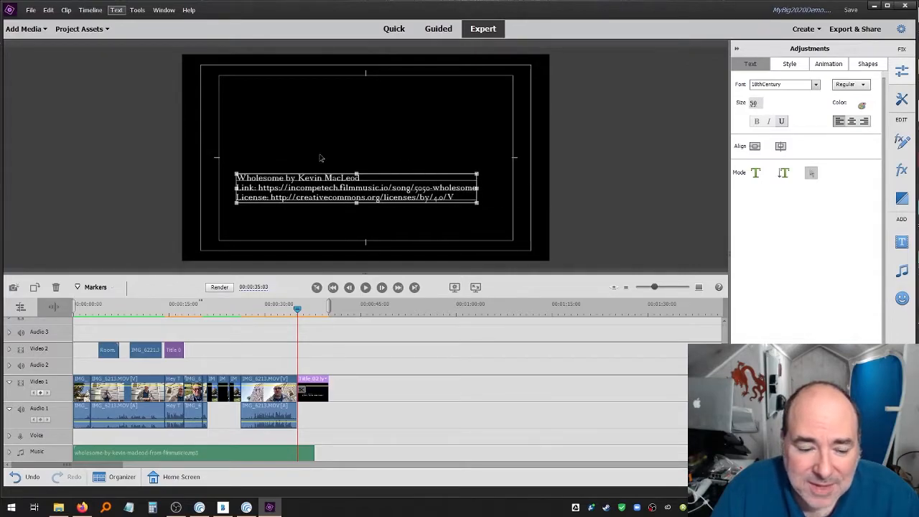
# Move the credit text down to the lower left of the title-safe area, and trim the title clip to end with the music.
pyautogui.click(320, 155)
pyautogui.moveTo(258, 185); pyautogui.dragTo(261, 228)
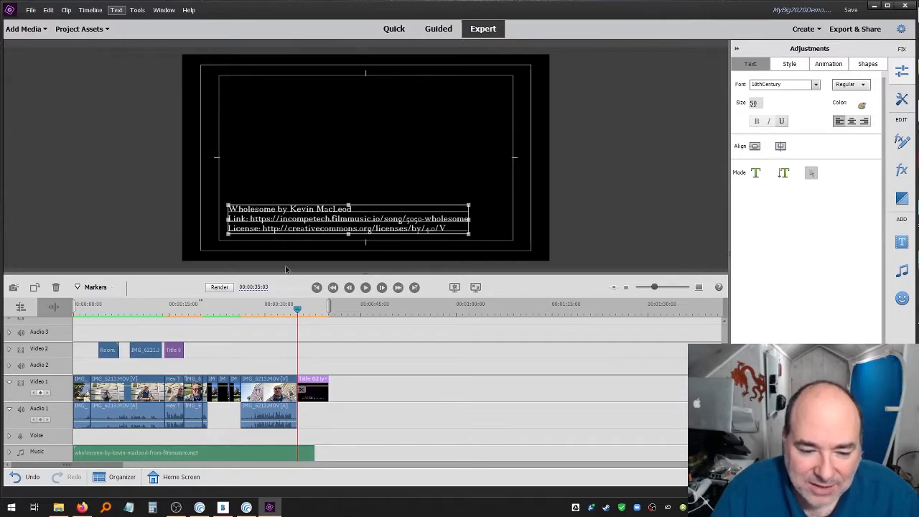
pyautogui.moveTo(331, 377); pyautogui.dragTo(317, 388)
pyautogui.click(342, 369)
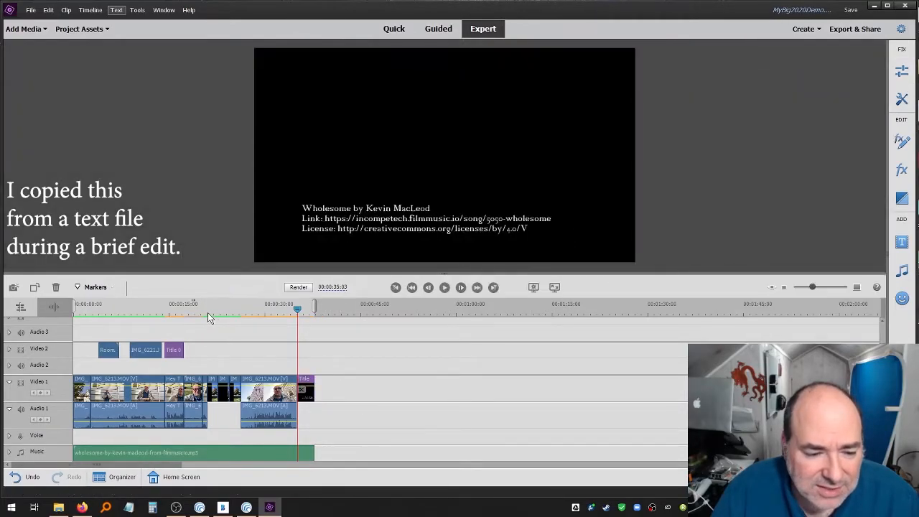
# Set the audio gain of the music clip to -24 dB.
pyautogui.click(236, 451)
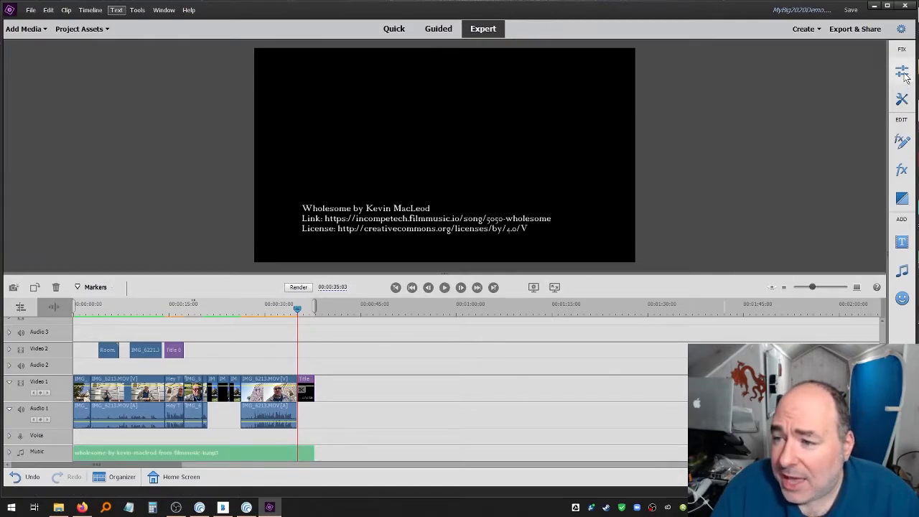
pyautogui.click(902, 72)
pyautogui.click(805, 155)
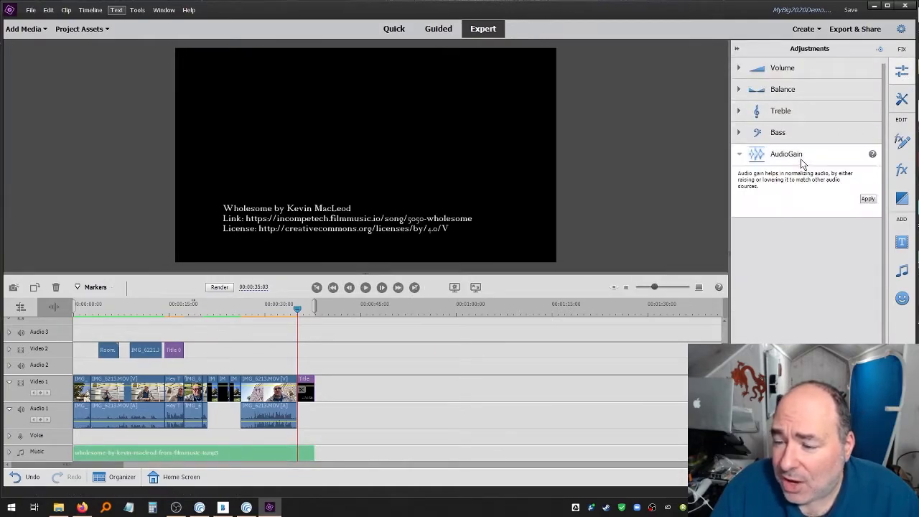
pyautogui.click(867, 199)
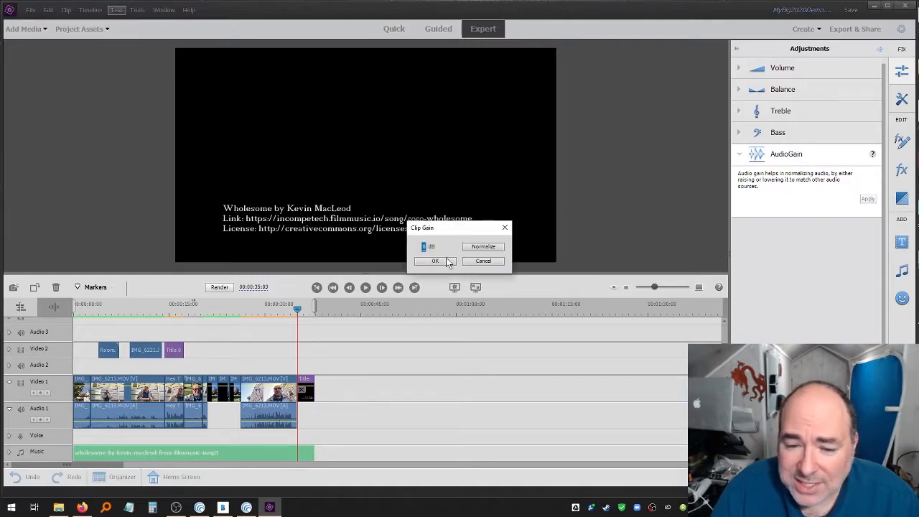
pyautogui.write('2')
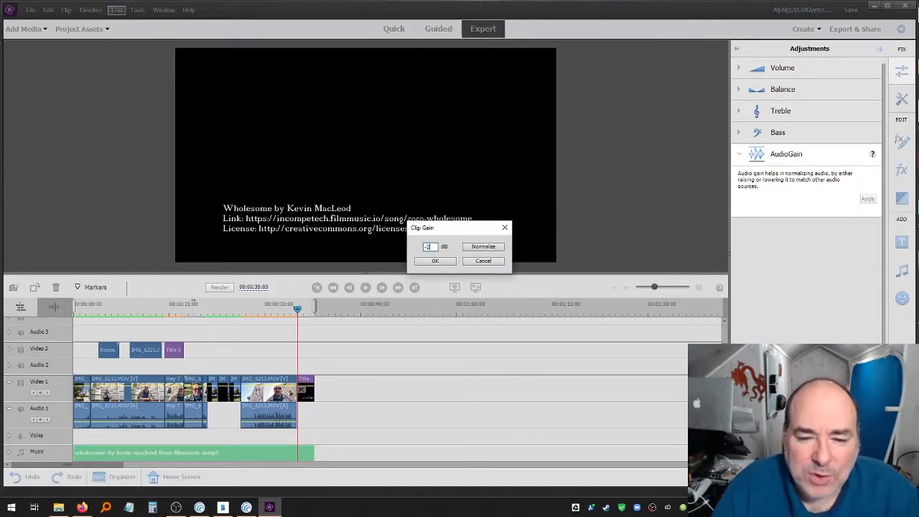
pyautogui.write('4')
pyautogui.click(435, 262)
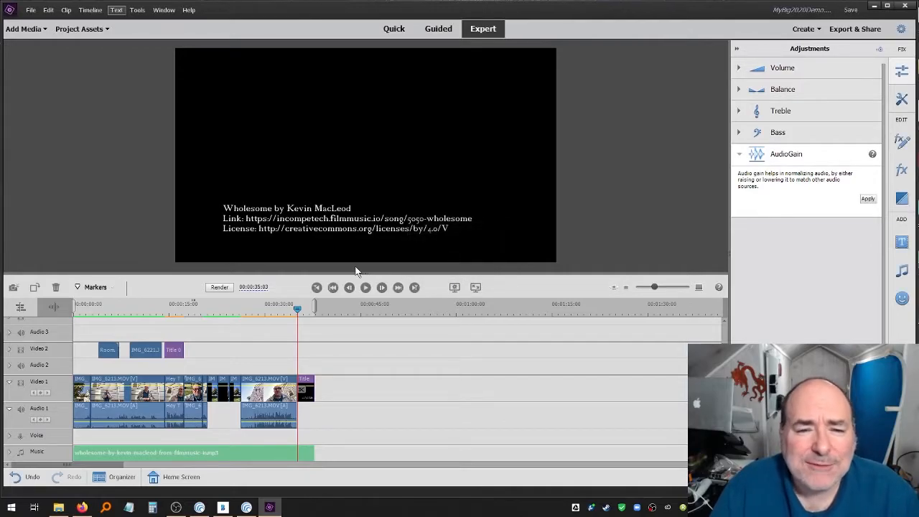
# Render the timeline and play it back from the start, stopping at 00:00:08:27.
pyautogui.click(75, 304)
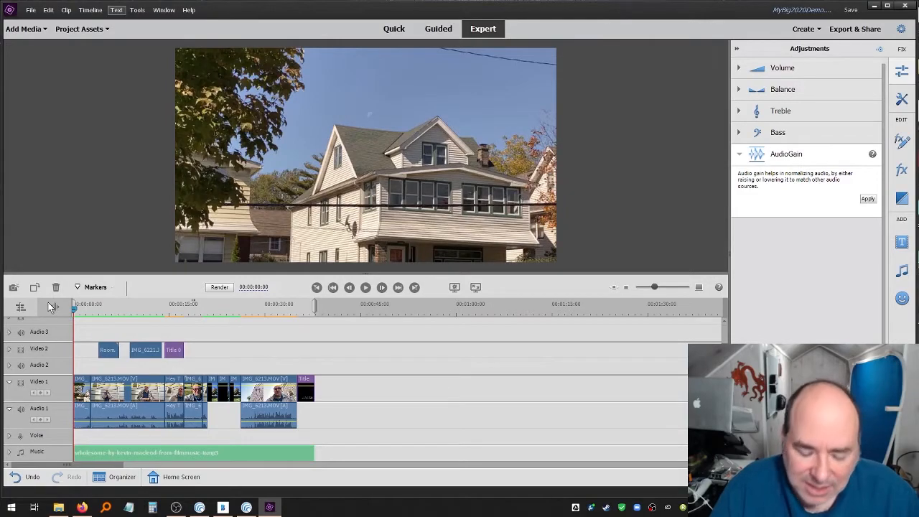
pyautogui.press('Return')
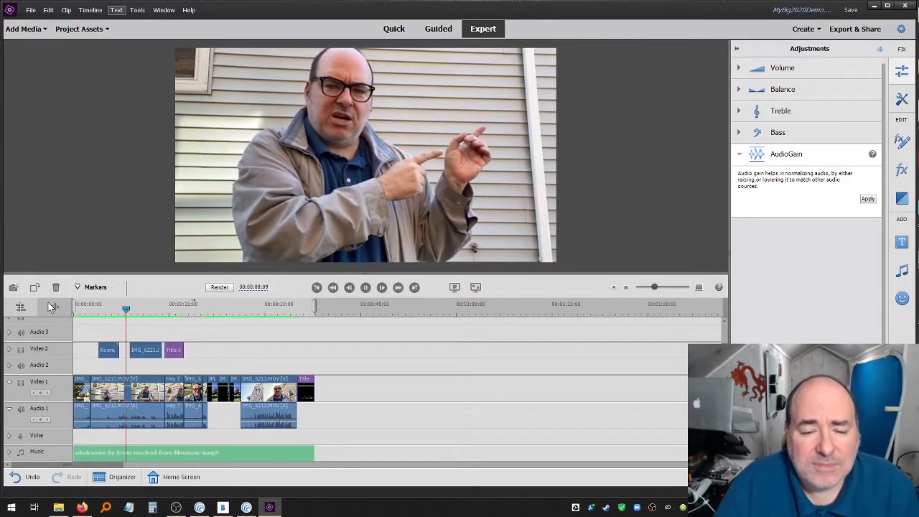
pyautogui.click(502, 230)
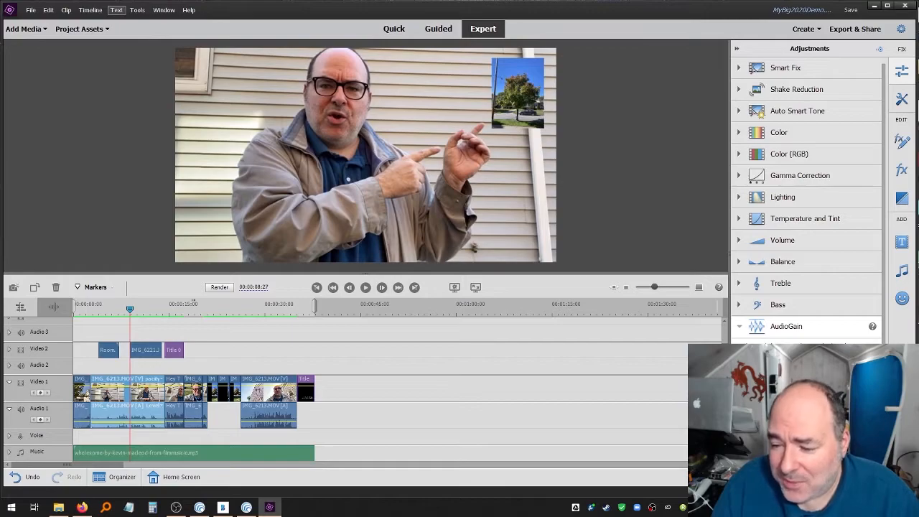
# Set the audio gain of the music clip on the Music track to -15 dB.
pyautogui.click(804, 358)
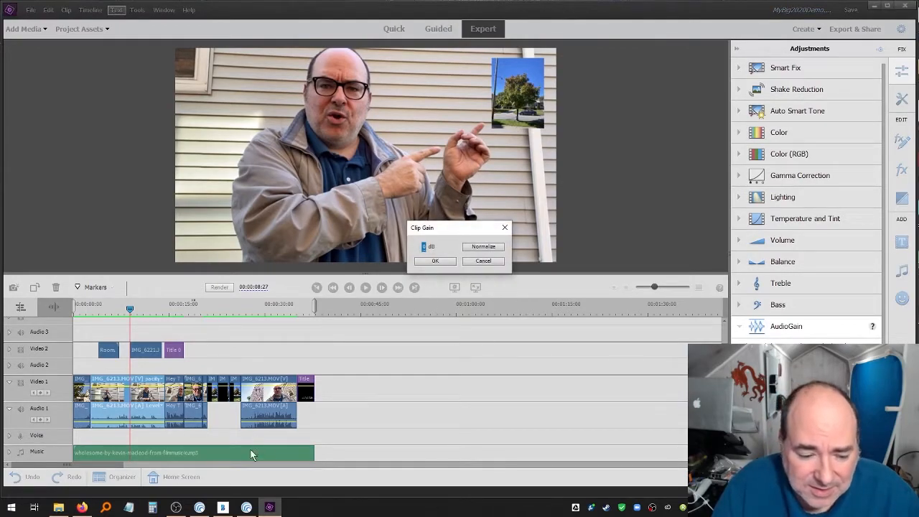
pyautogui.click(485, 260)
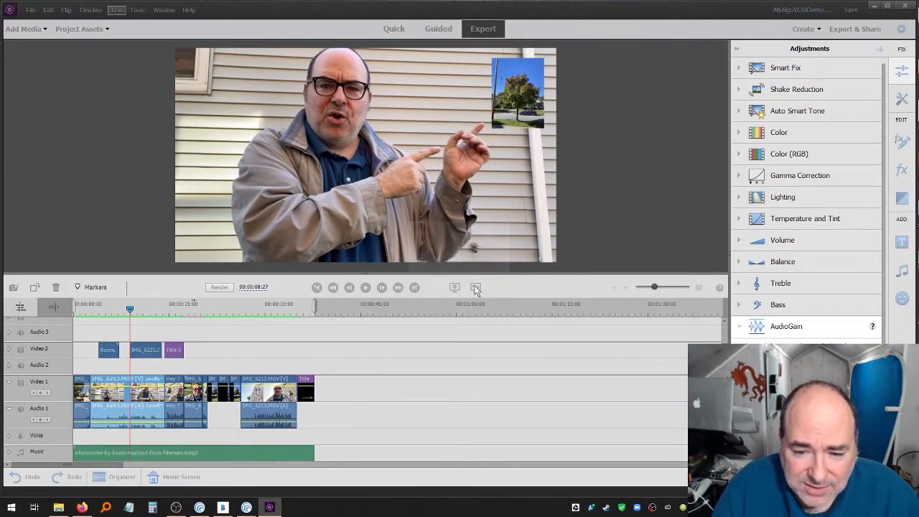
pyautogui.click(272, 455)
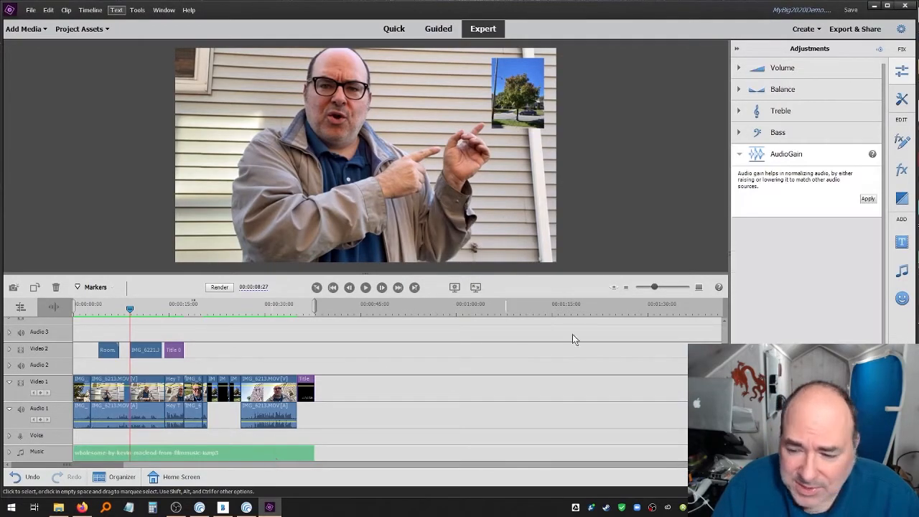
pyautogui.click(868, 199)
pyautogui.write('-15')
pyautogui.click(433, 261)
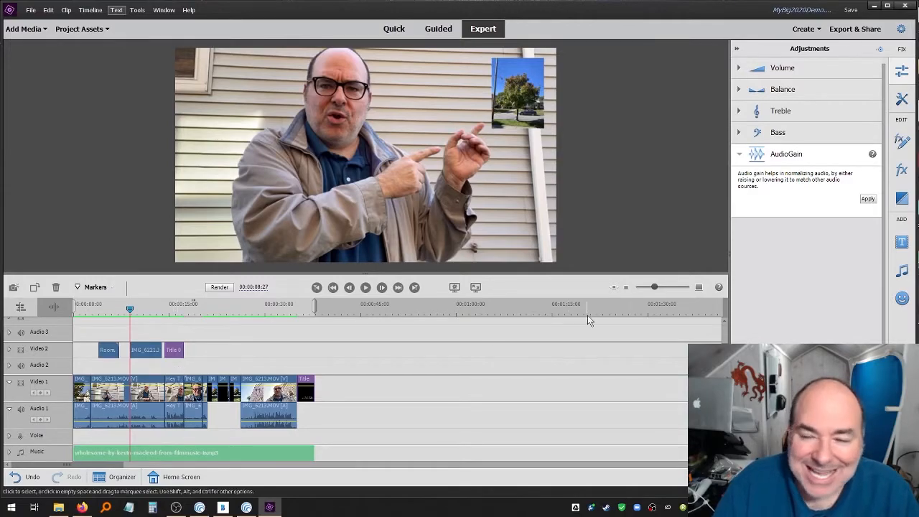
# Play back the whole project from the start to the end of the credit title at 00:00:37:26.
pyautogui.moveTo(129, 310); pyautogui.dragTo(112, 315)
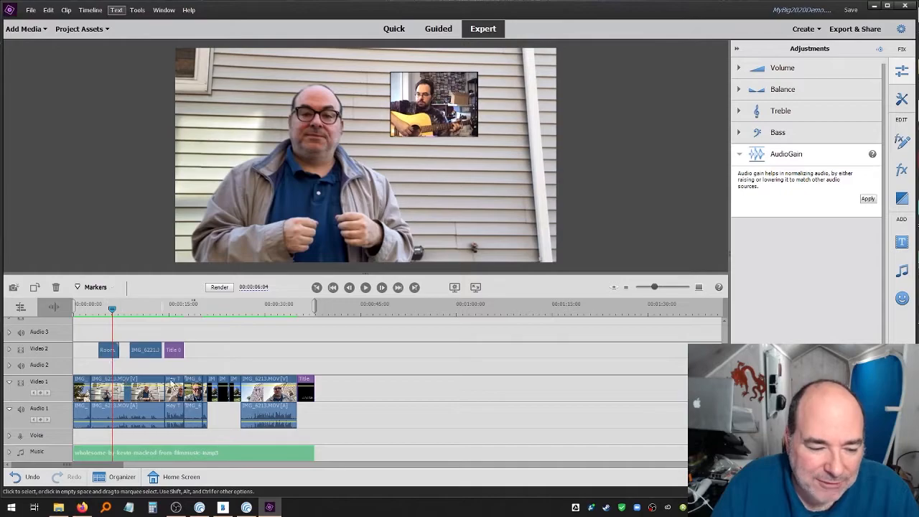
pyautogui.click(280, 388)
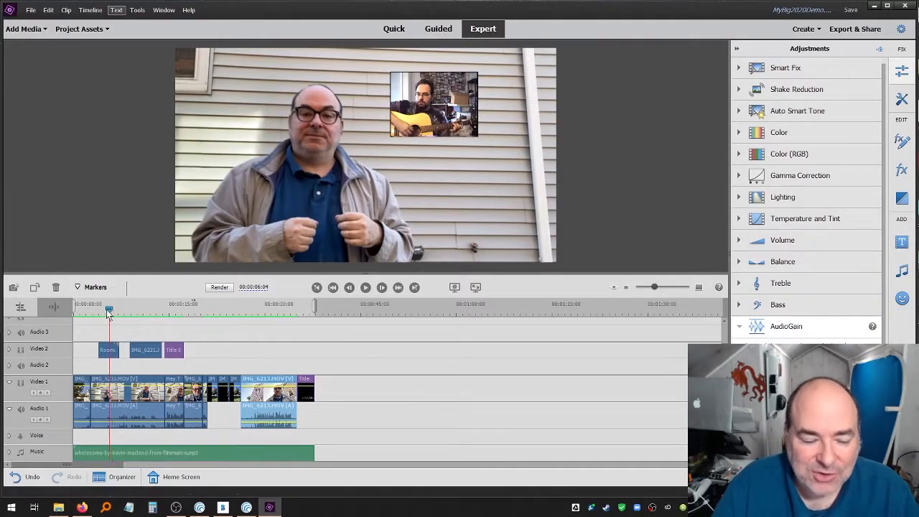
pyautogui.press('Home')
pyautogui.press('space')
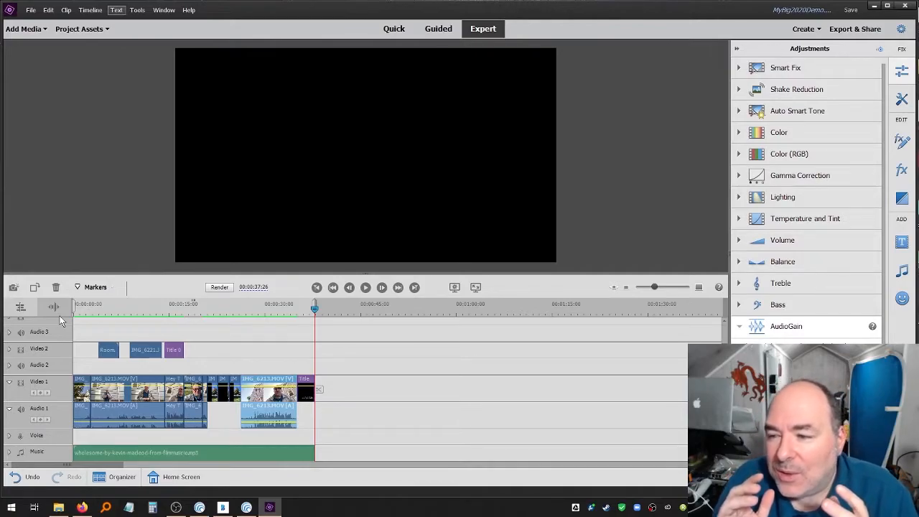
# Compare the adjustments available for the music clip with those for the last IMG_6213.MOV clip on Video 1.
pyautogui.click(902, 68)
pyautogui.click(901, 69)
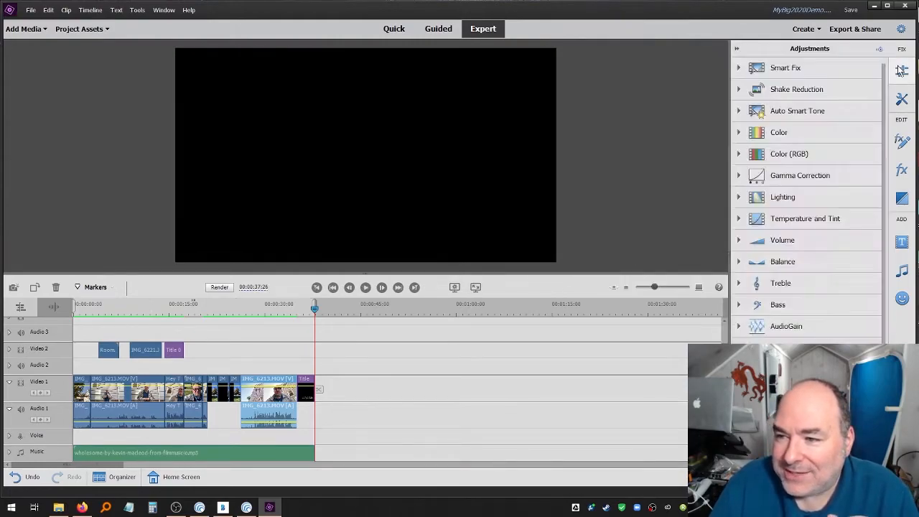
pyautogui.click(901, 69)
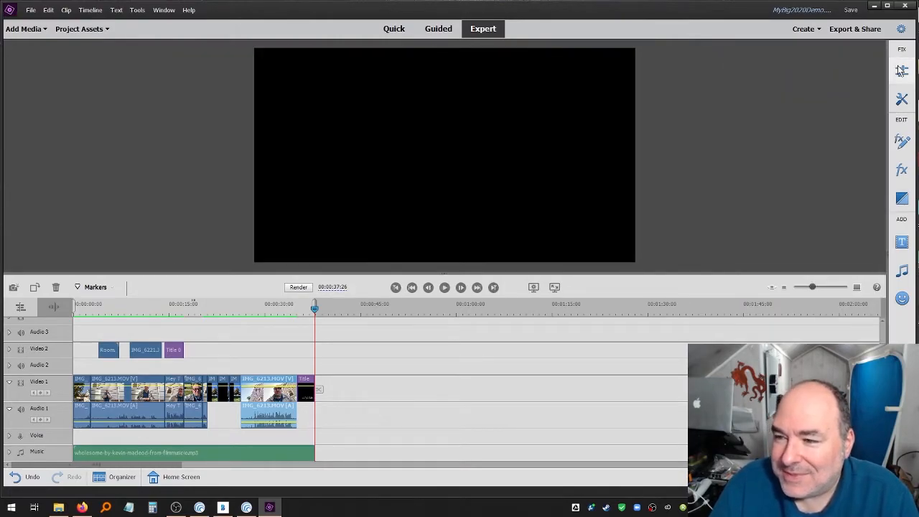
pyautogui.click(902, 70)
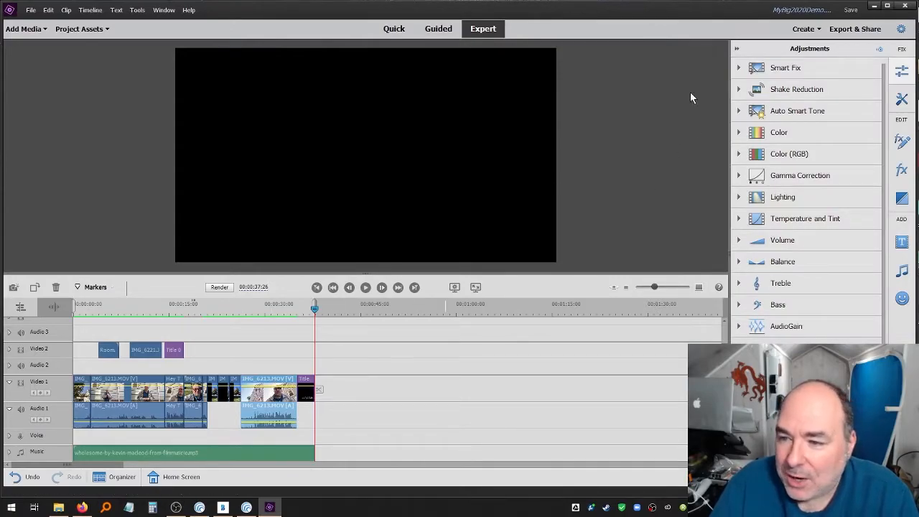
pyautogui.click(296, 452)
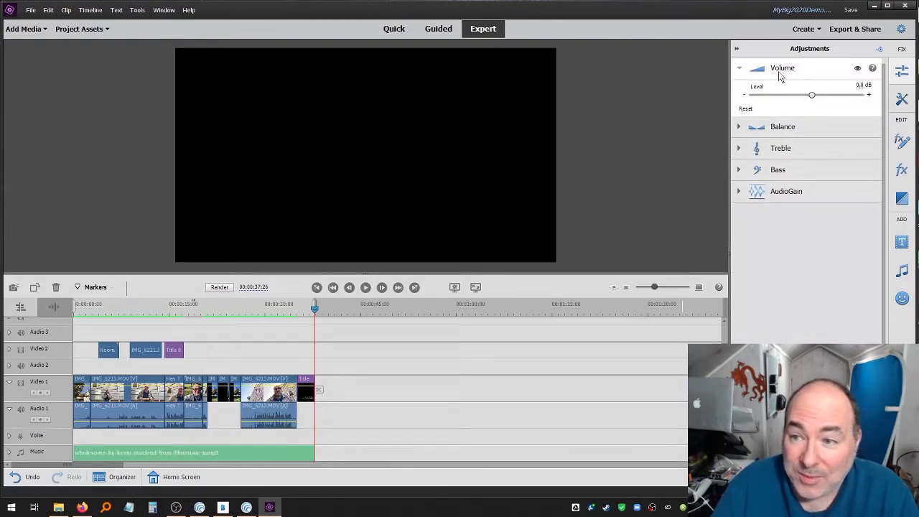
pyautogui.click(740, 67)
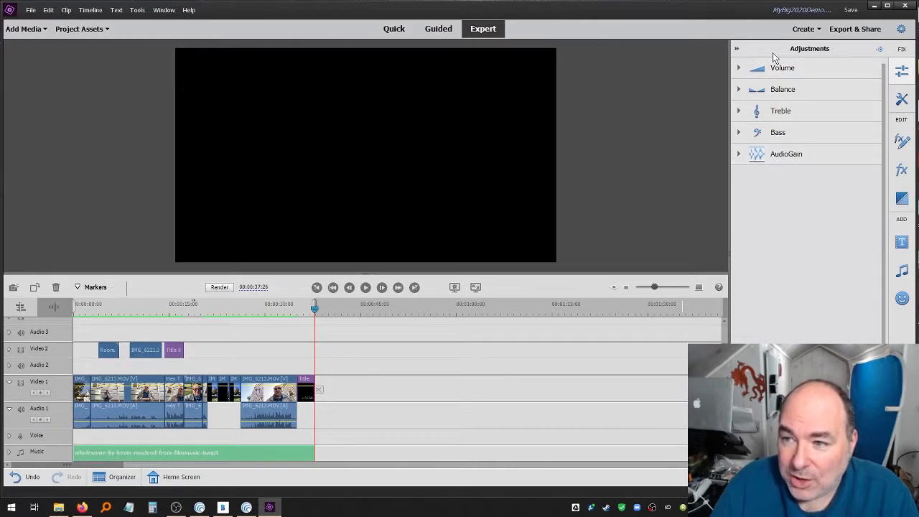
pyautogui.click(260, 389)
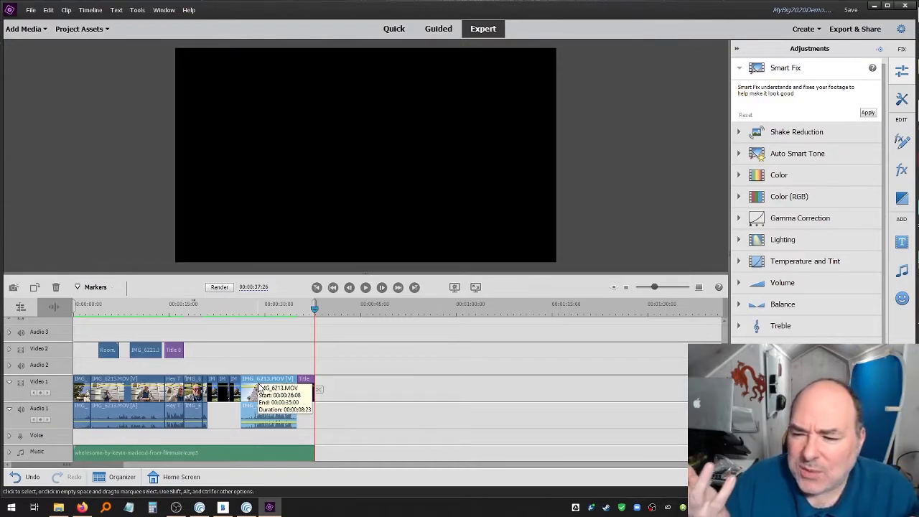
pyautogui.click(902, 73)
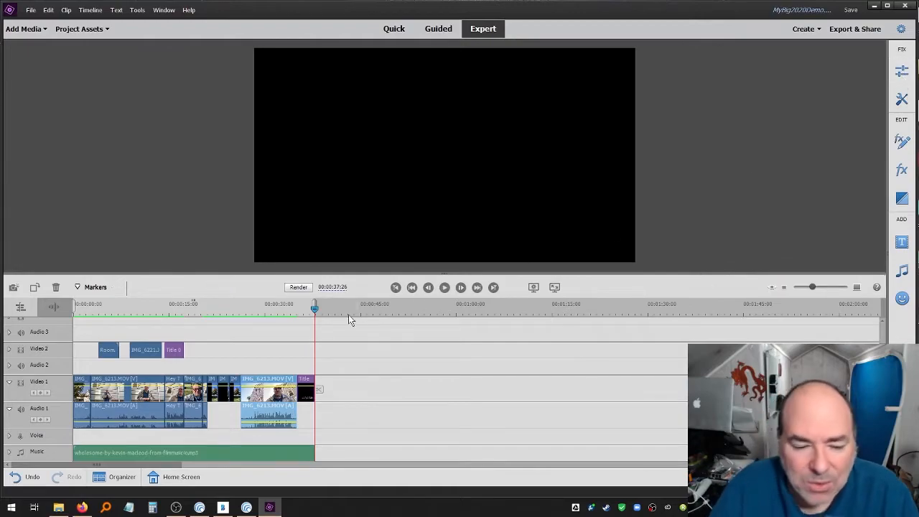
# Scrub the timeline from the start and set the playhead to 00:00:20:14, just before the photos on Video 1.
pyautogui.click(73, 307)
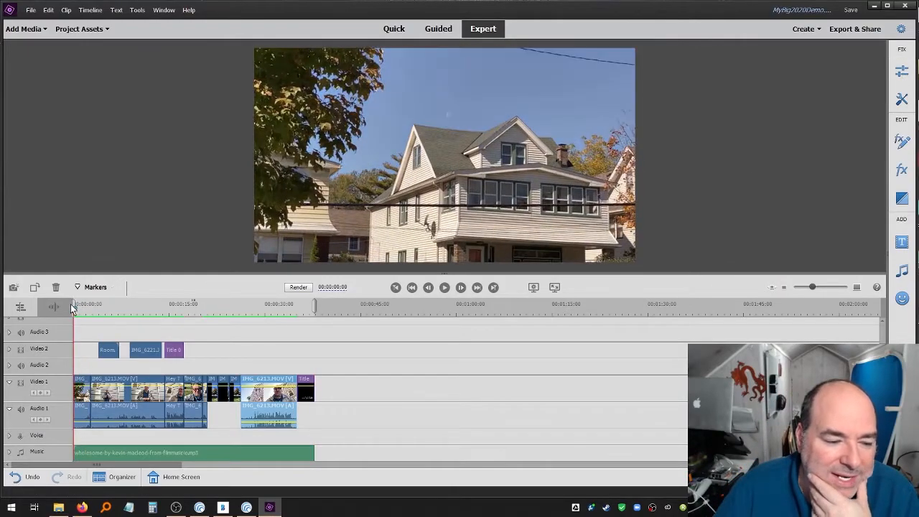
pyautogui.moveTo(71, 304); pyautogui.dragTo(208, 313)
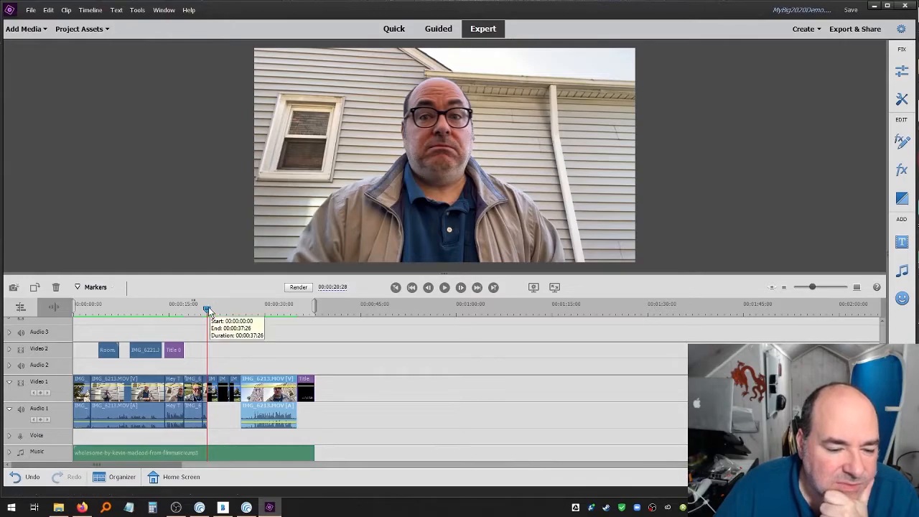
pyautogui.moveTo(208, 312); pyautogui.dragTo(204, 310)
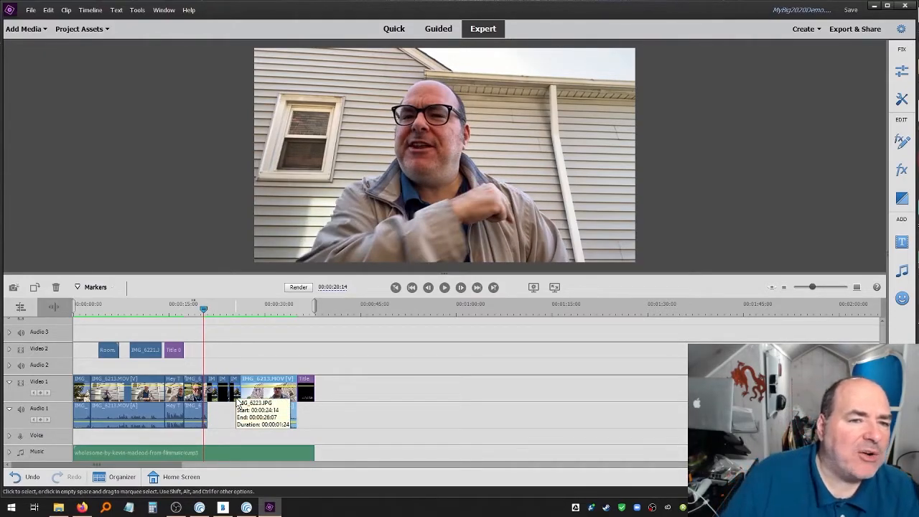
# Slightly lower the mic sensitivity in the Narration tool and record a voice-over from 00:00:20:14 to 00:00:28:09.
pyautogui.click(136, 10)
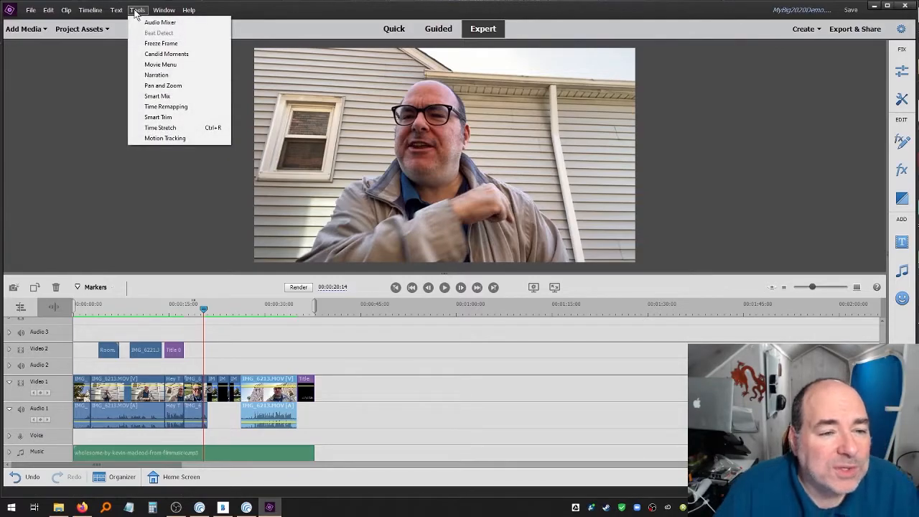
pyautogui.click(157, 75)
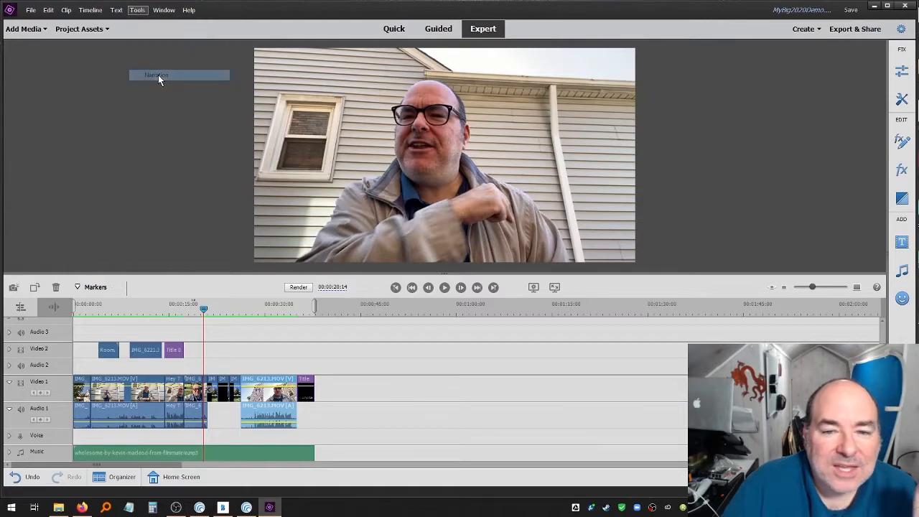
pyautogui.moveTo(768, 48); pyautogui.dragTo(138, 130)
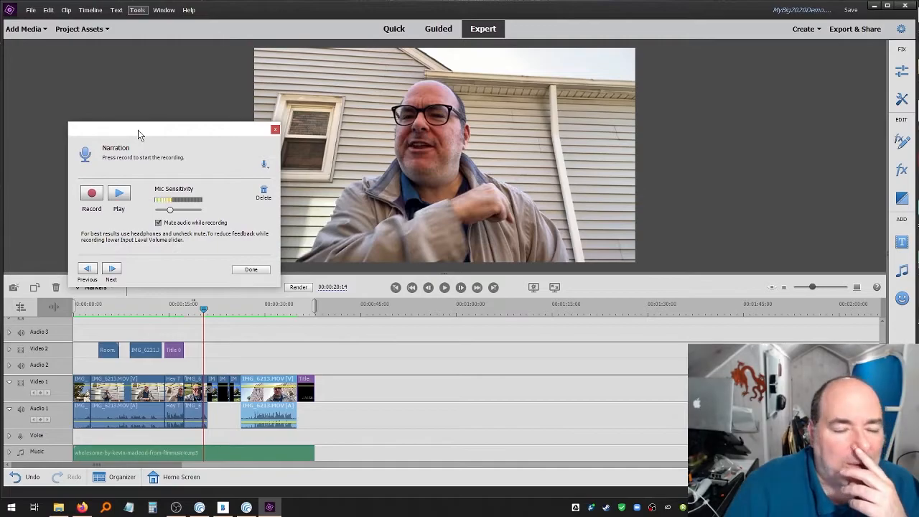
pyautogui.moveTo(172, 209)
pyautogui.mouseDown()
pyautogui.moveTo(199, 215)
pyautogui.moveTo(168, 213)
pyautogui.mouseUp()
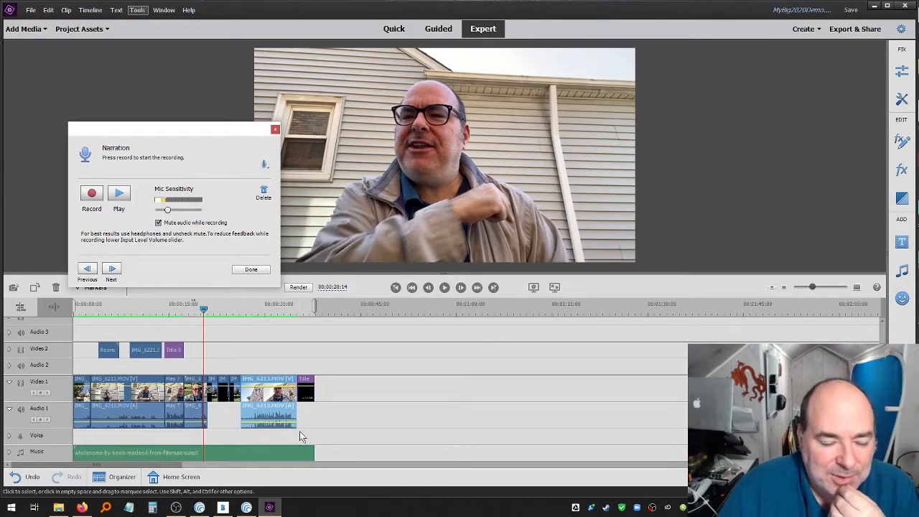
pyautogui.click(96, 196)
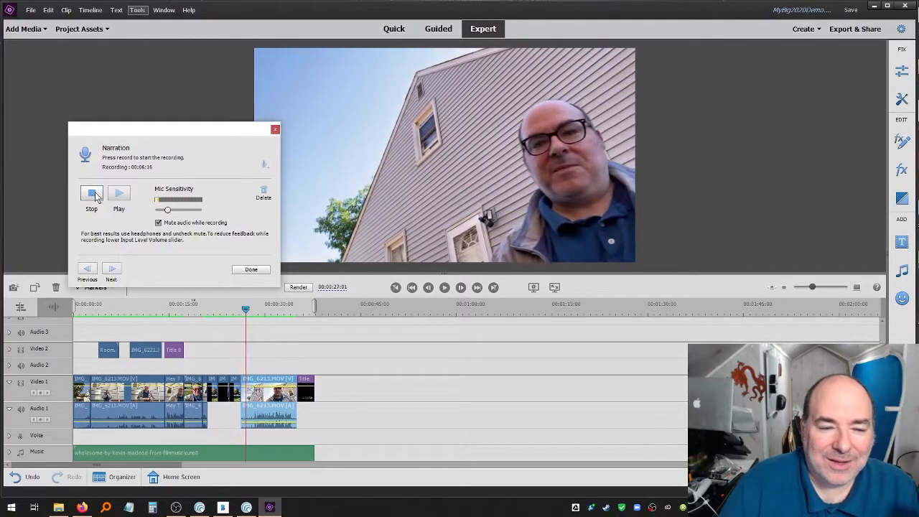
pyautogui.click(92, 194)
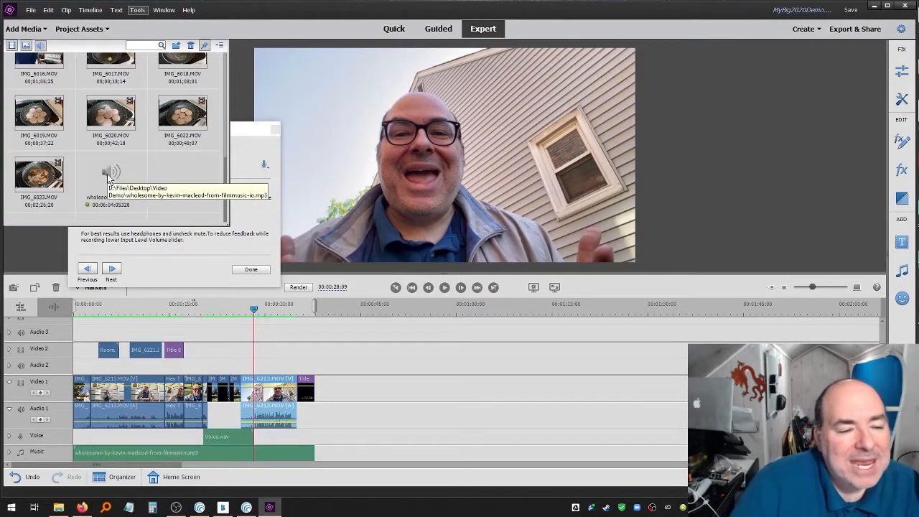
# Locate the recorded Voice.wav at the top level of the project assets and close the Narration tool.
pyautogui.scroll(-10, 136, 179)
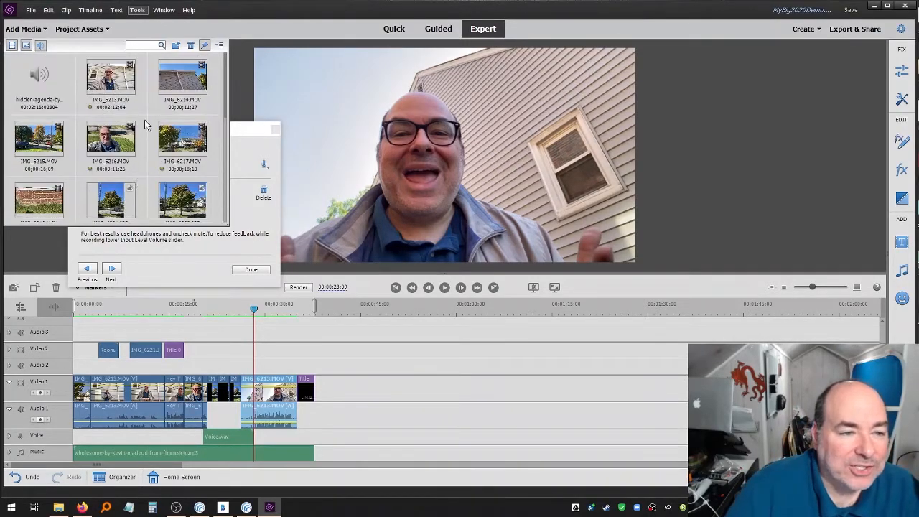
pyautogui.click(176, 45)
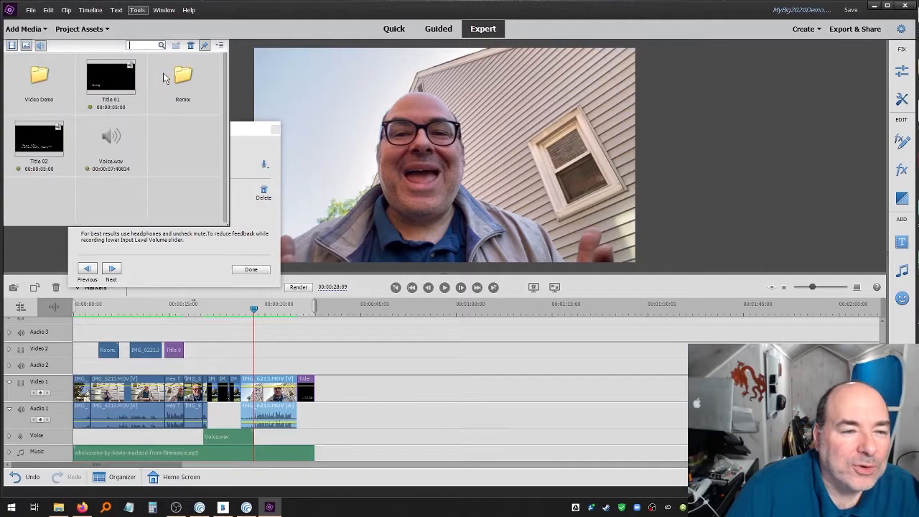
pyautogui.click(177, 260)
pyautogui.click(250, 270)
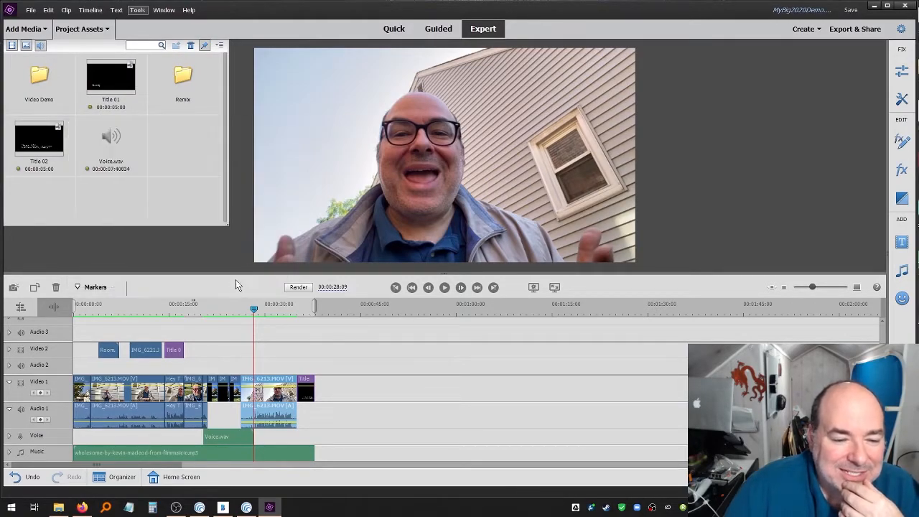
# Play back the narrated section from 00:00:20:05 to 00:00:31:11, and return the playhead to the start of the timeline.
pyautogui.click(201, 309)
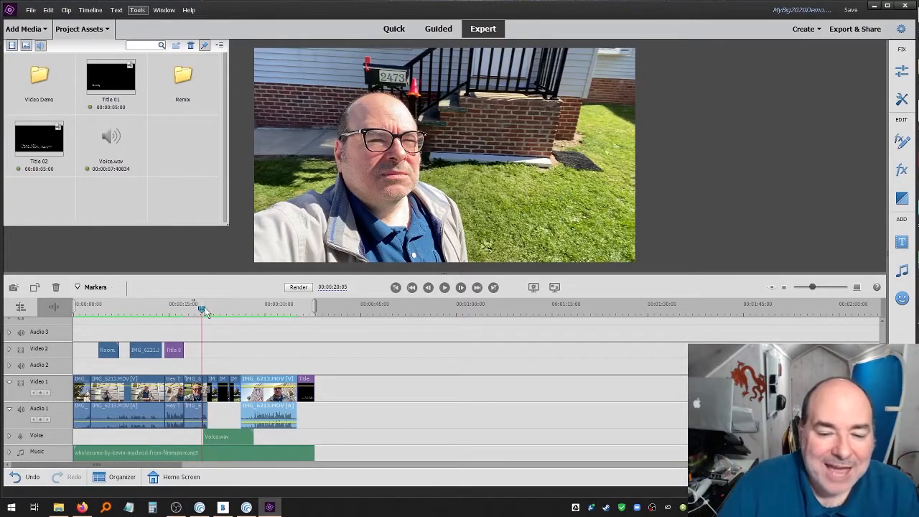
pyautogui.click(444, 288)
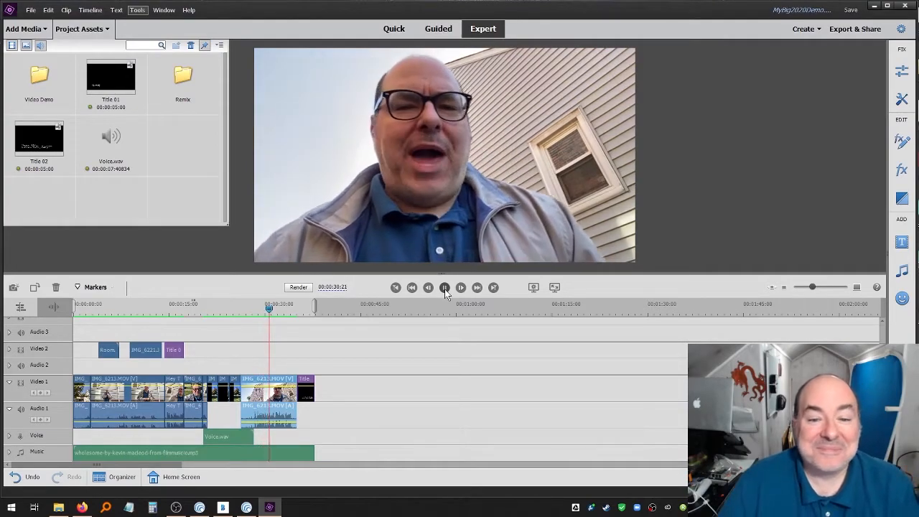
pyautogui.click(444, 287)
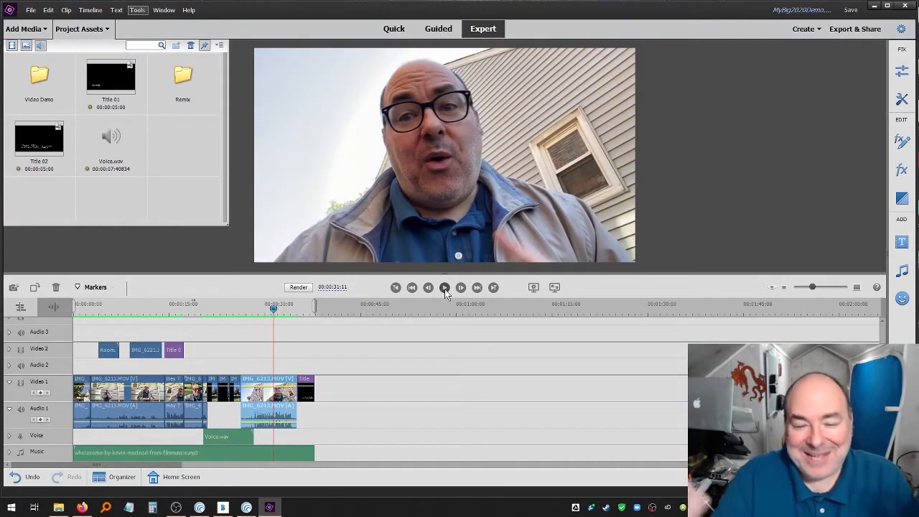
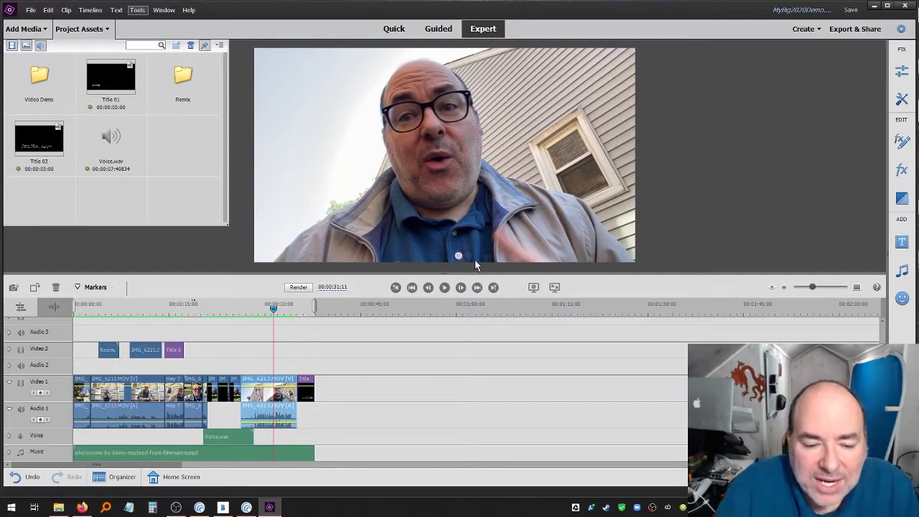
pyautogui.moveTo(274, 310); pyautogui.dragTo(61, 330)
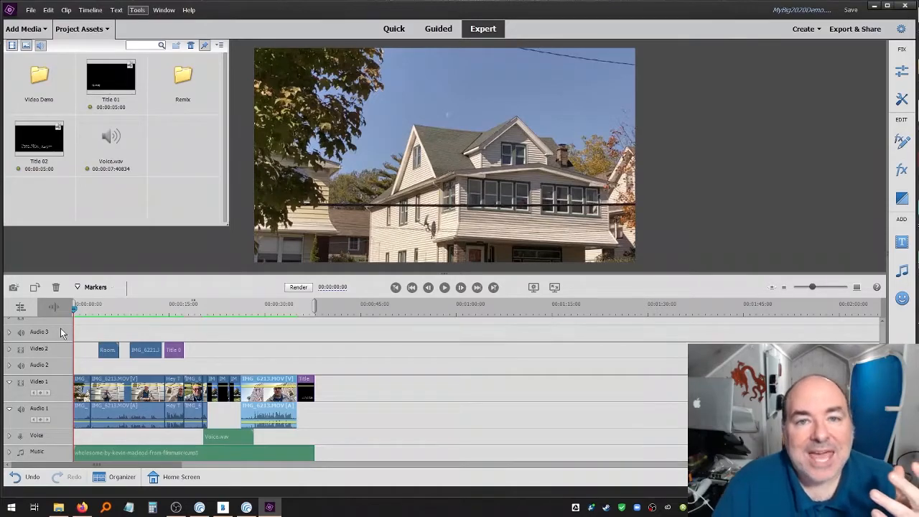